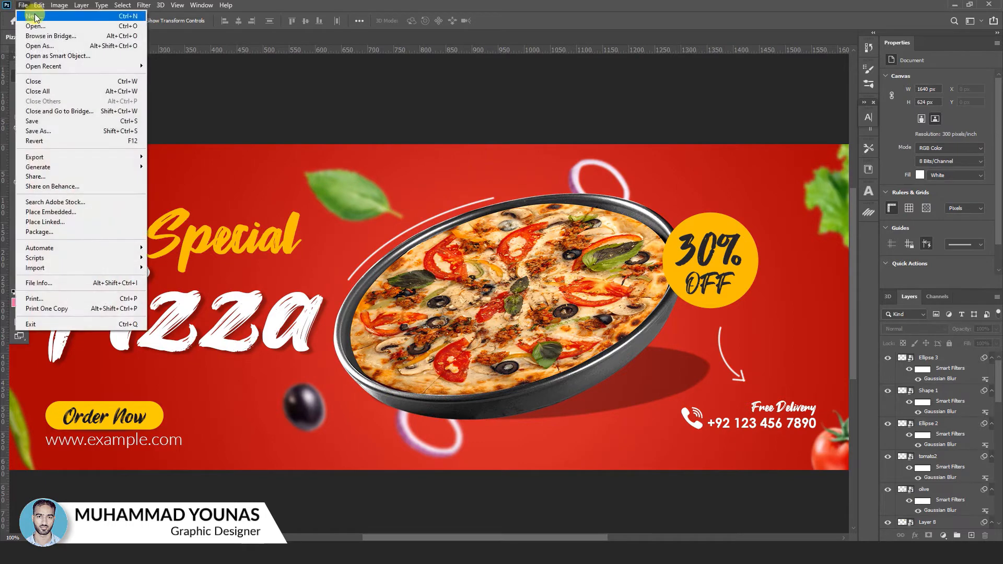
Create a new web document 820 px wide and 312 px high at a resolution of 150 pixels/inch
click(32, 15)
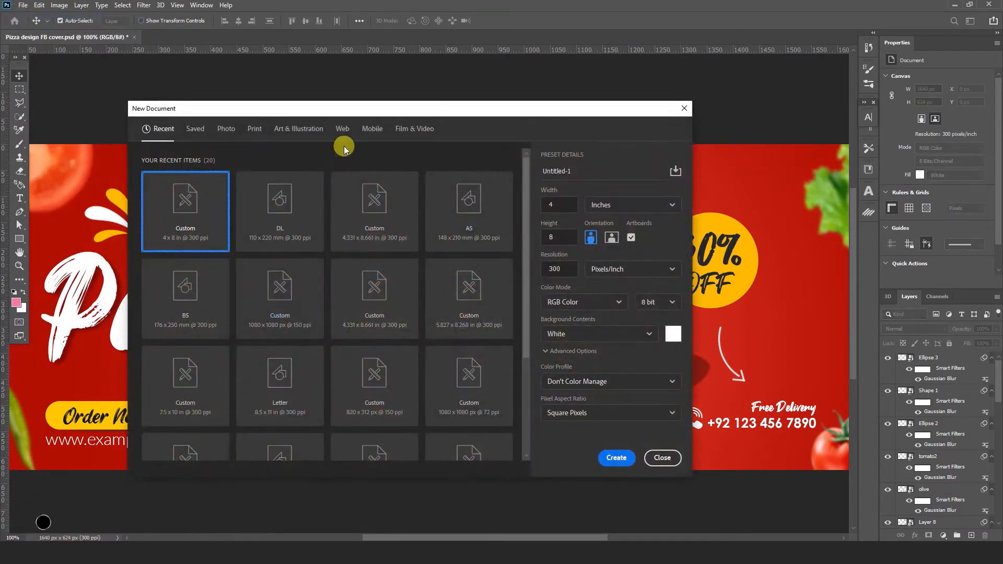
click(341, 129)
click(196, 214)
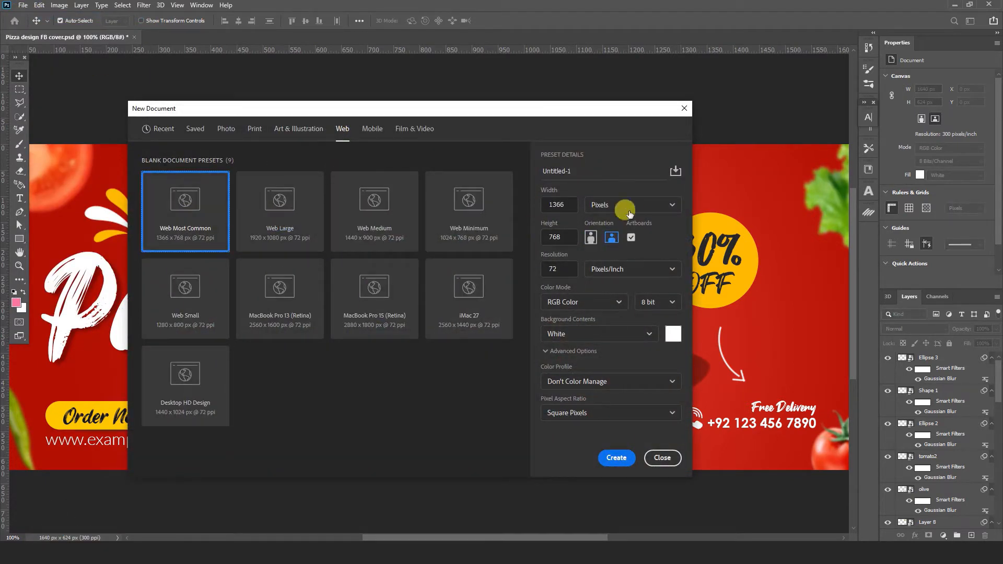
double_click(549, 204)
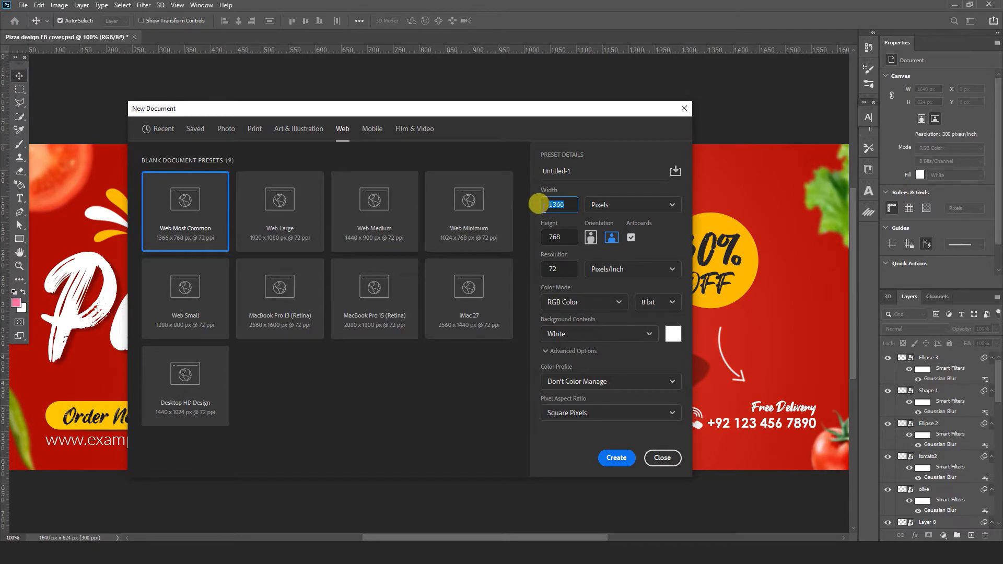
text(820)
double_click(558, 236)
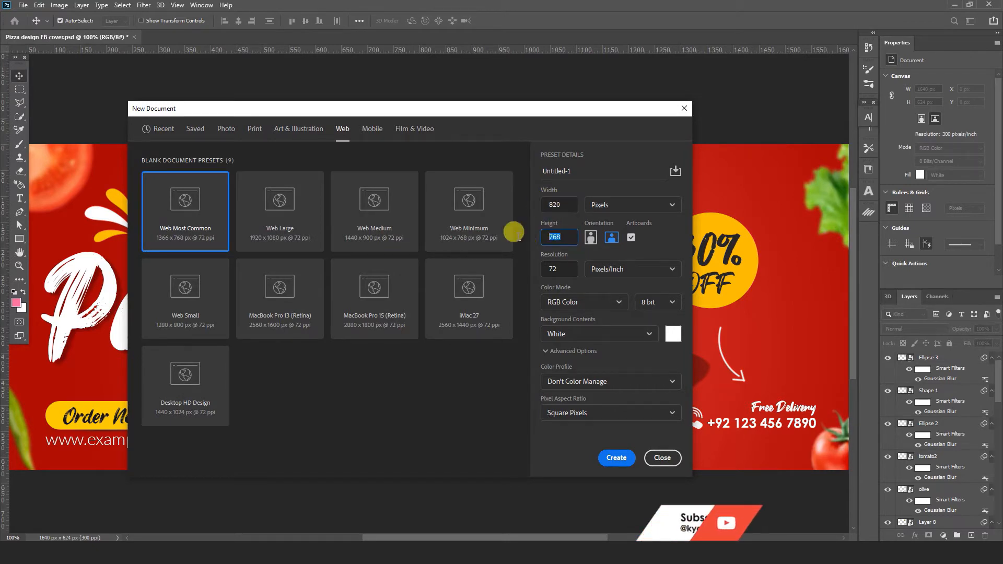
text(3)
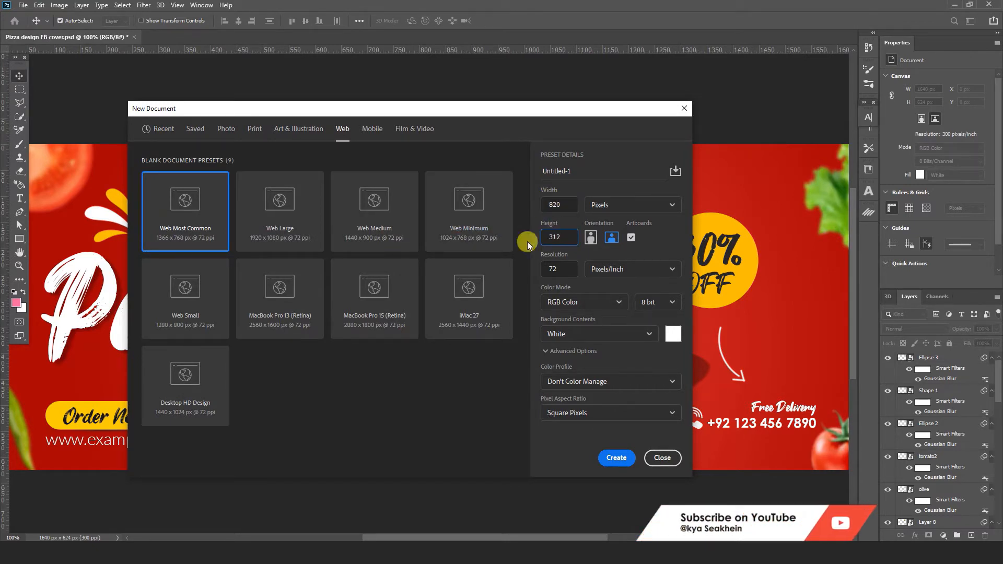
text(12)
double_click(547, 266)
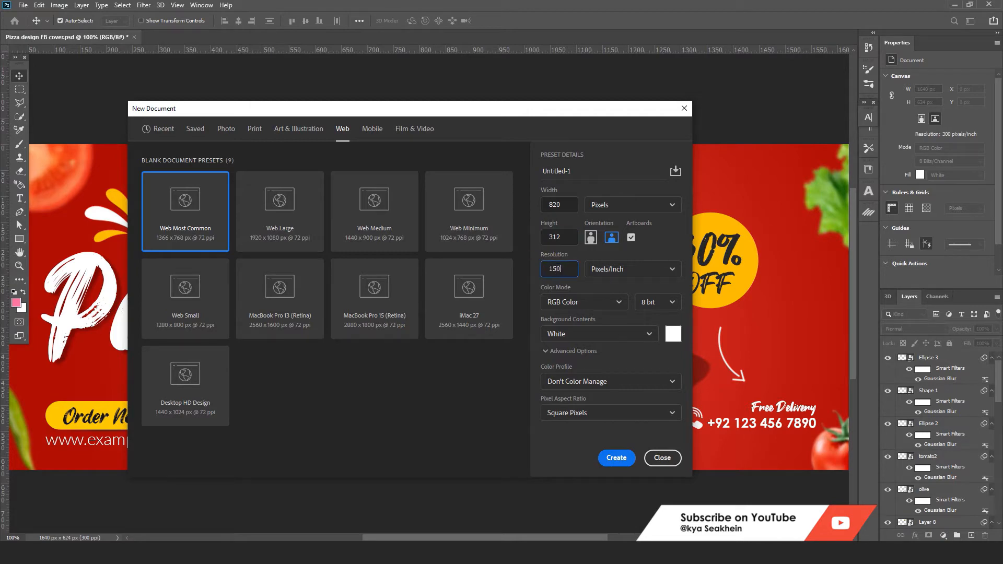
click(612, 459)
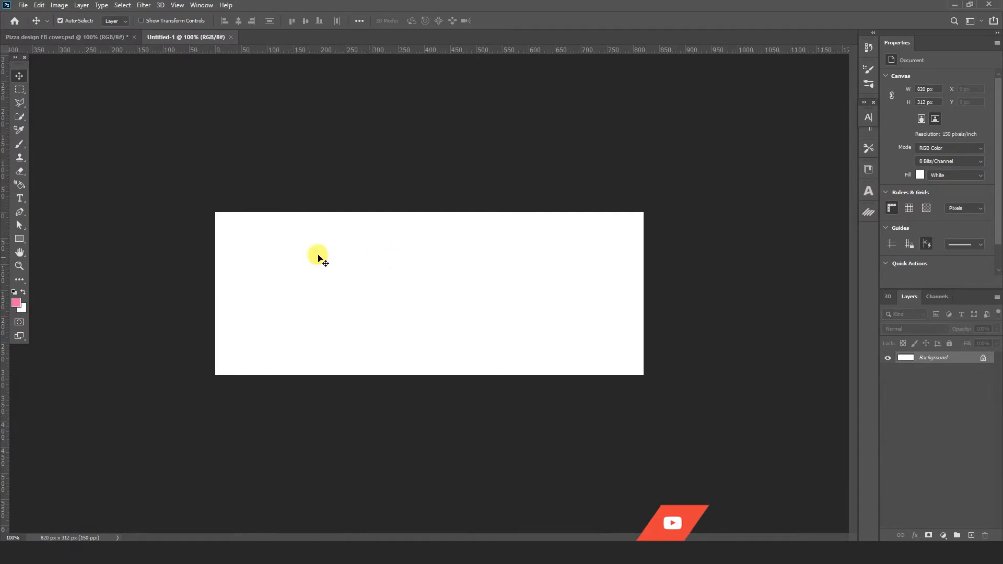
Resample the blank document to a resolution of 300 pixels/inch, keeping its proportions, and dock its window again
drag(192, 34, 236, 89)
right_click(238, 89)
click(265, 103)
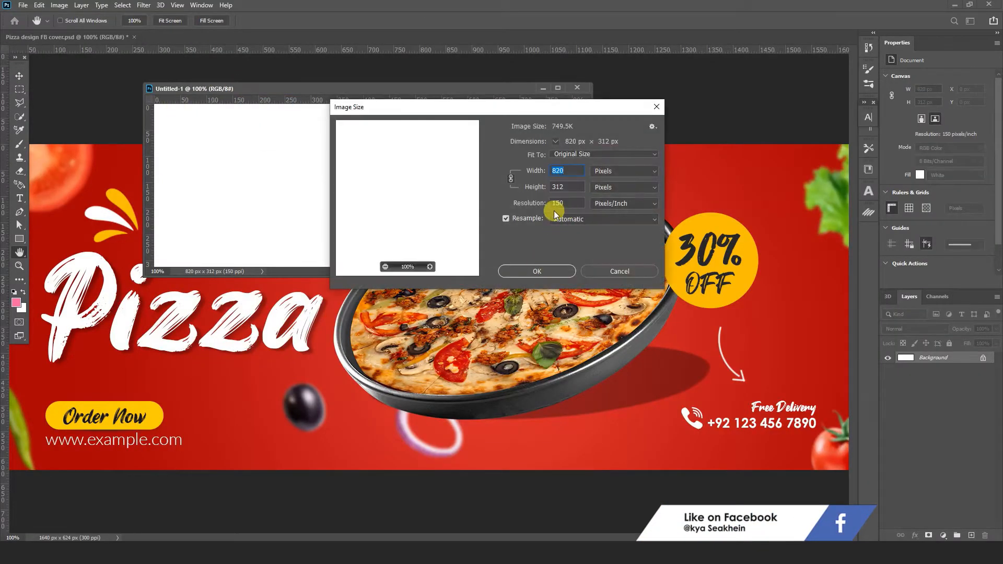
text(300)
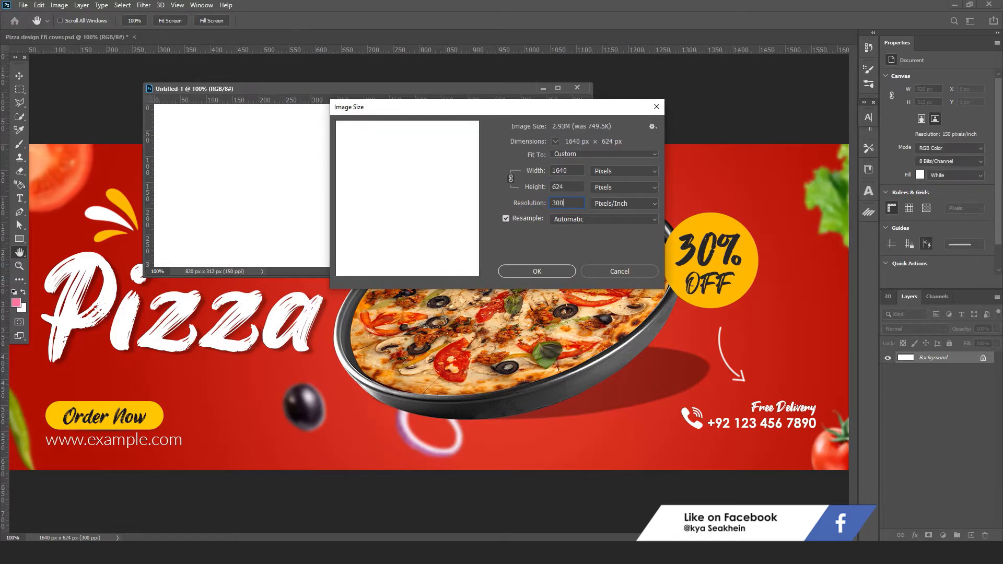
click(537, 271)
key(v)
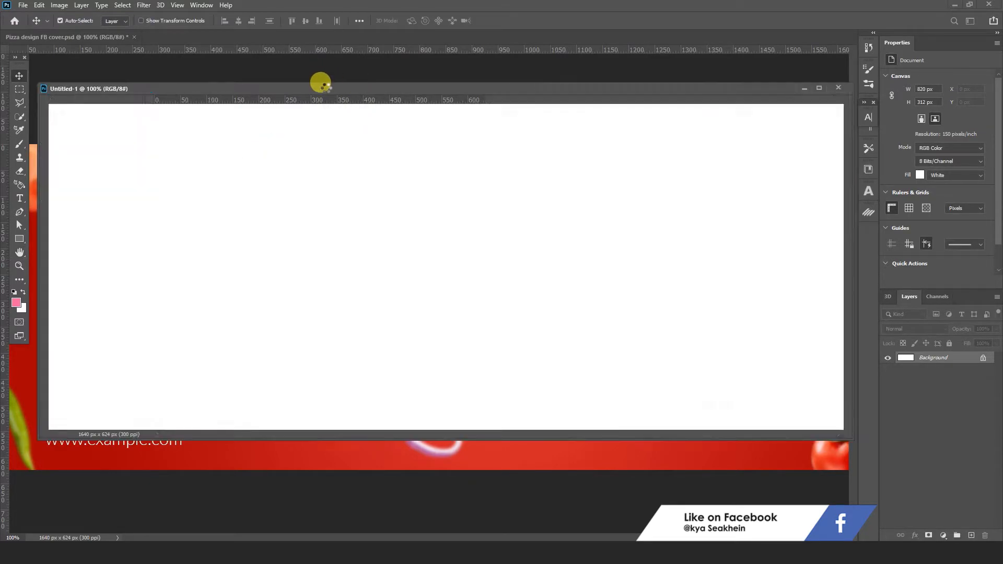
drag(326, 90, 330, 36)
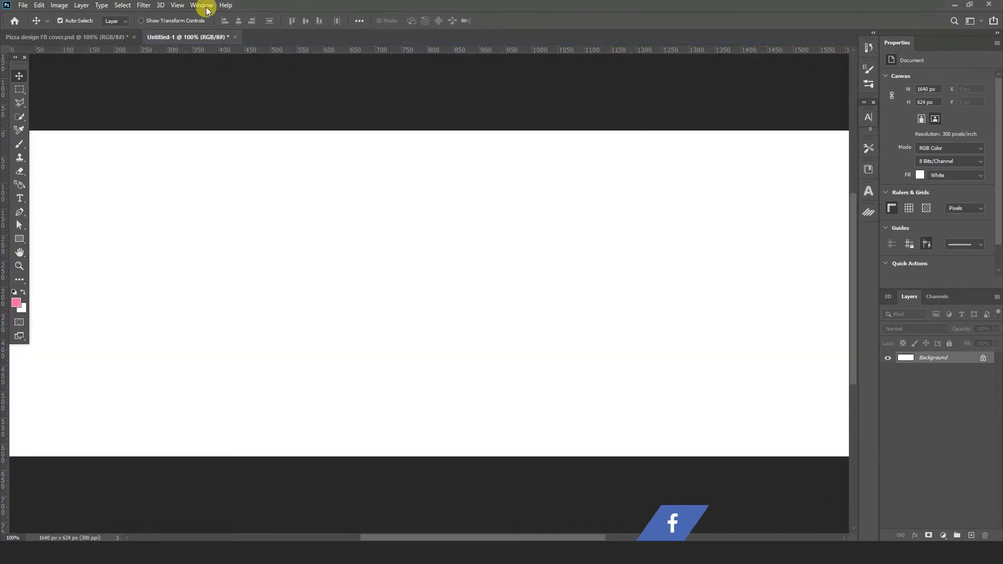
Add a guide layout that divides the canvas into three columns and three rows inside a margin
click(177, 6)
click(202, 309)
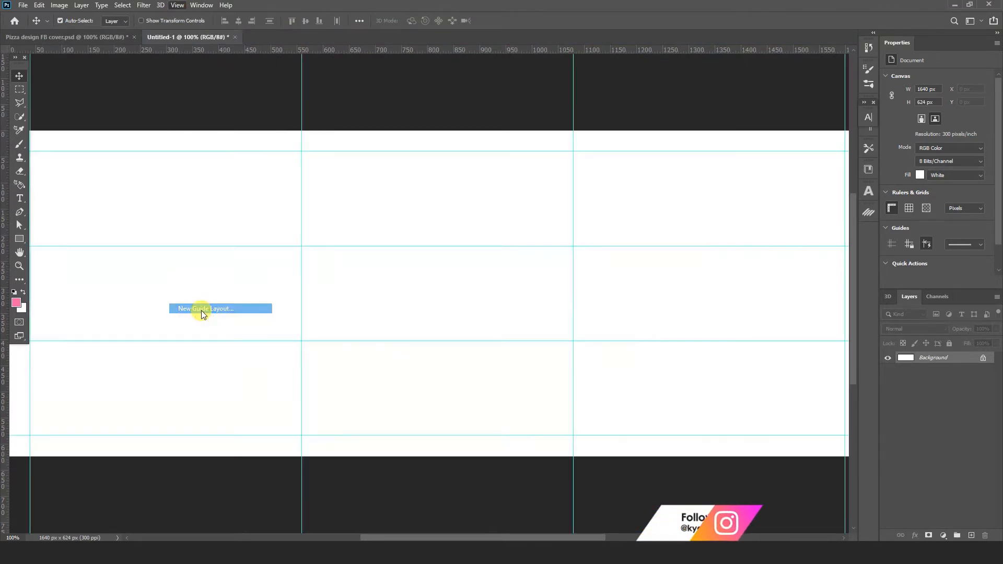
click(774, 204)
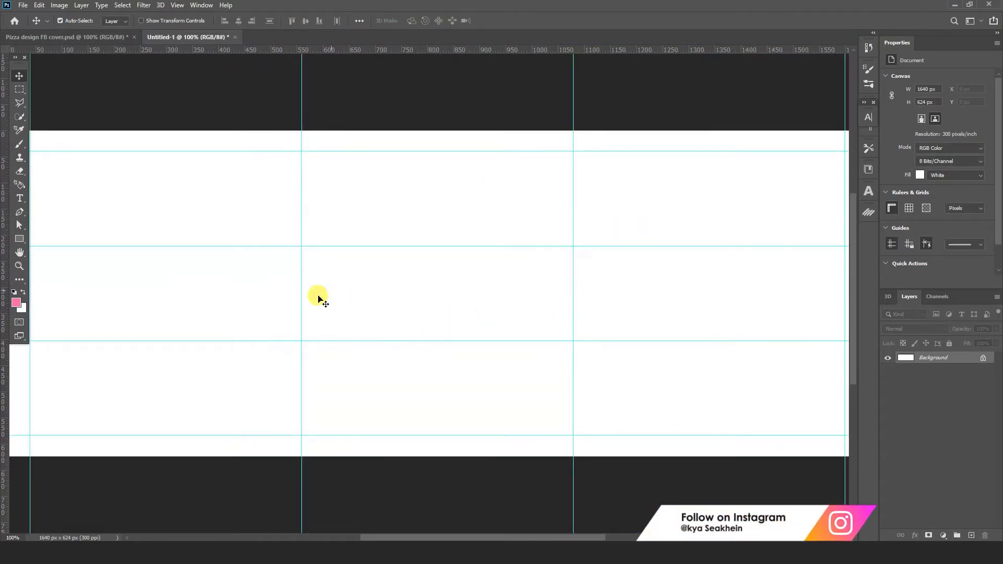
Draw a dark rectangle shape of about 1660 × 644 px covering the whole canvas
key(ctrl+minus)
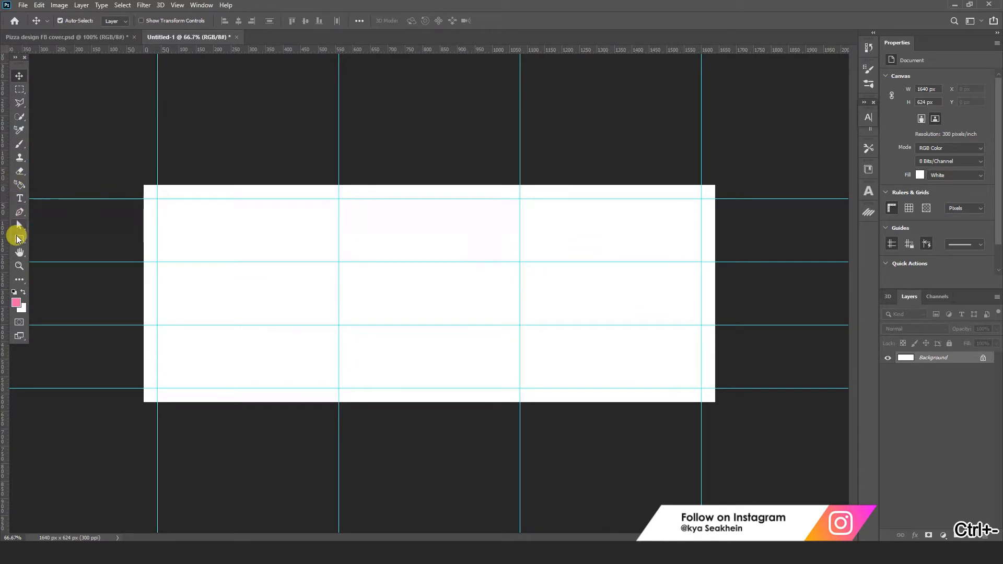
drag(140, 182, 717, 406)
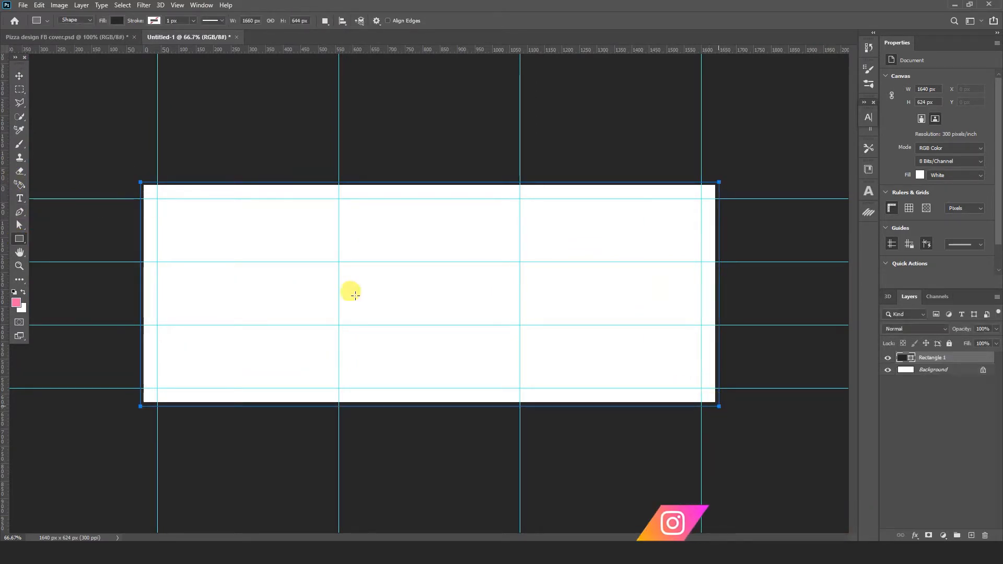
click(19, 76)
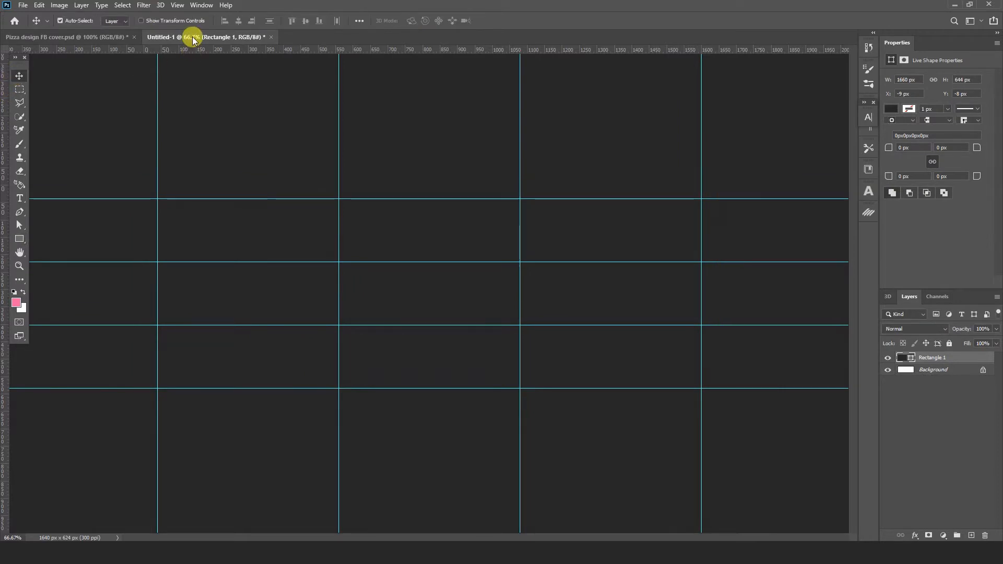
Float the document over the pizza design and give the rectangle a Gradient Overlay whose first stop is the dark red sampled from that design's corner
drag(331, 94, 331, 95)
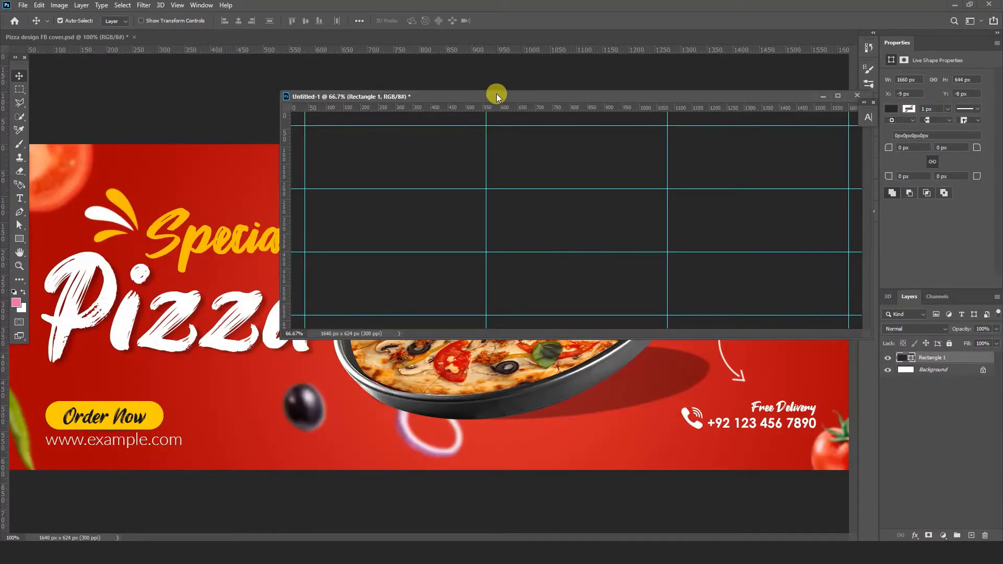
drag(497, 97, 391, 94)
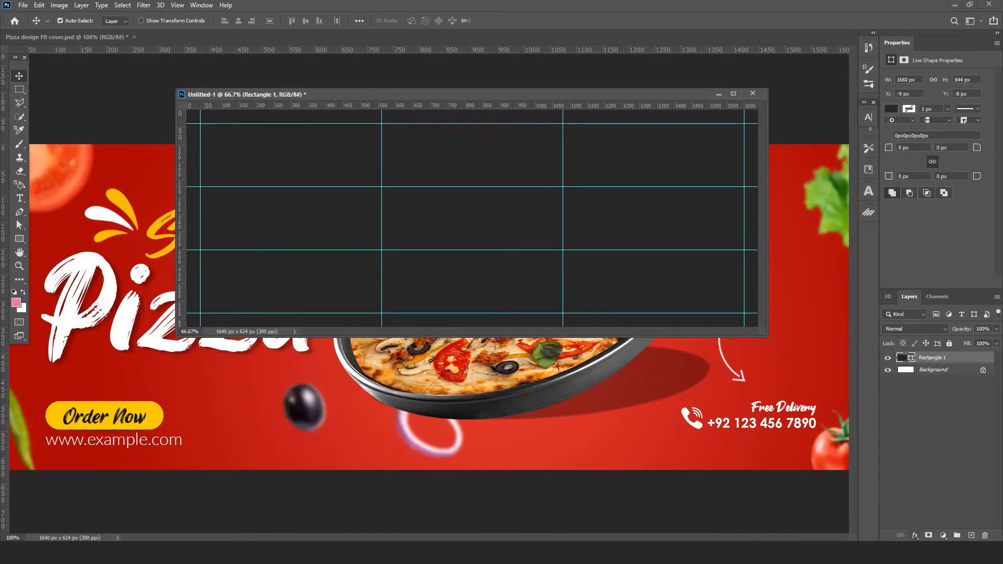
click(915, 536)
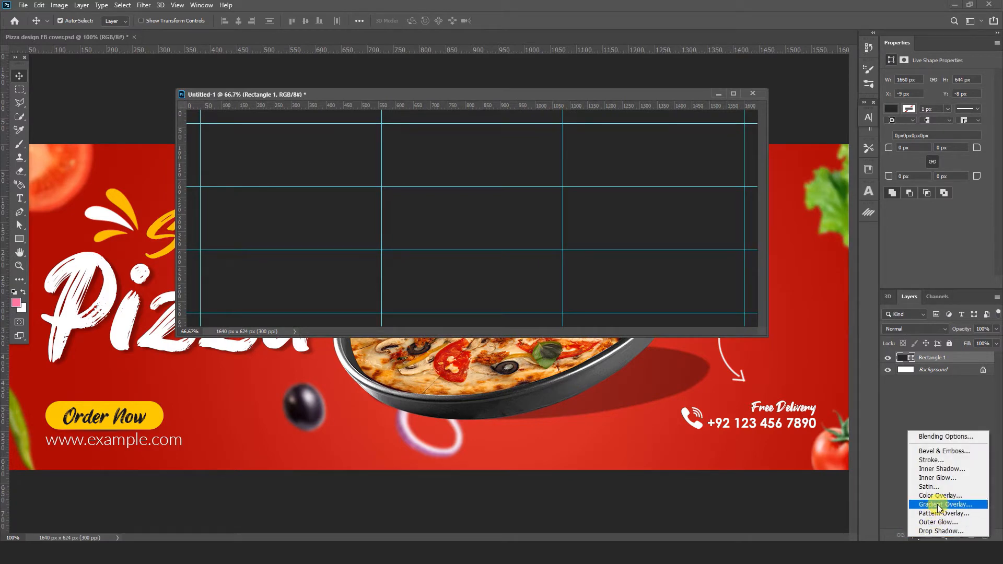
click(938, 505)
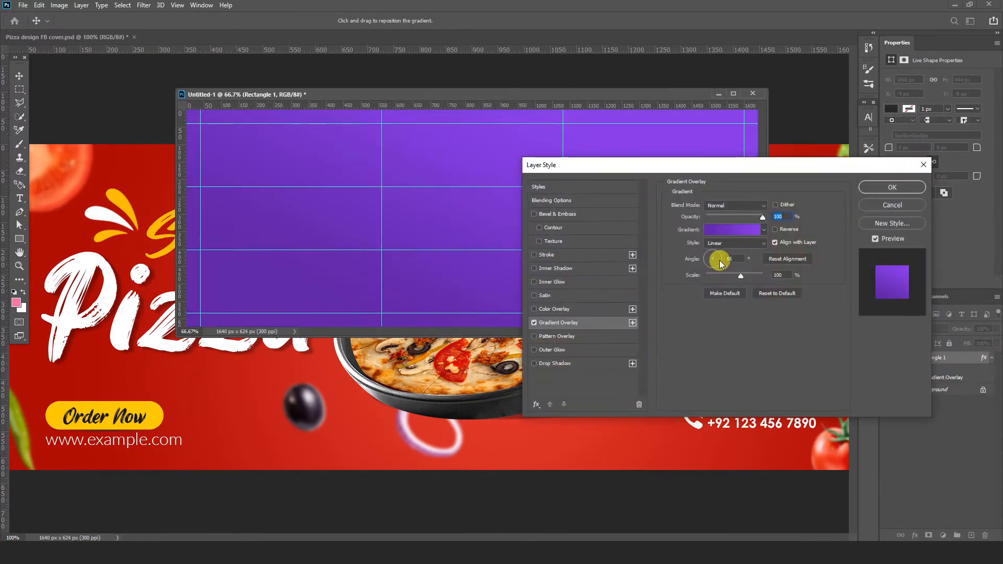
click(732, 228)
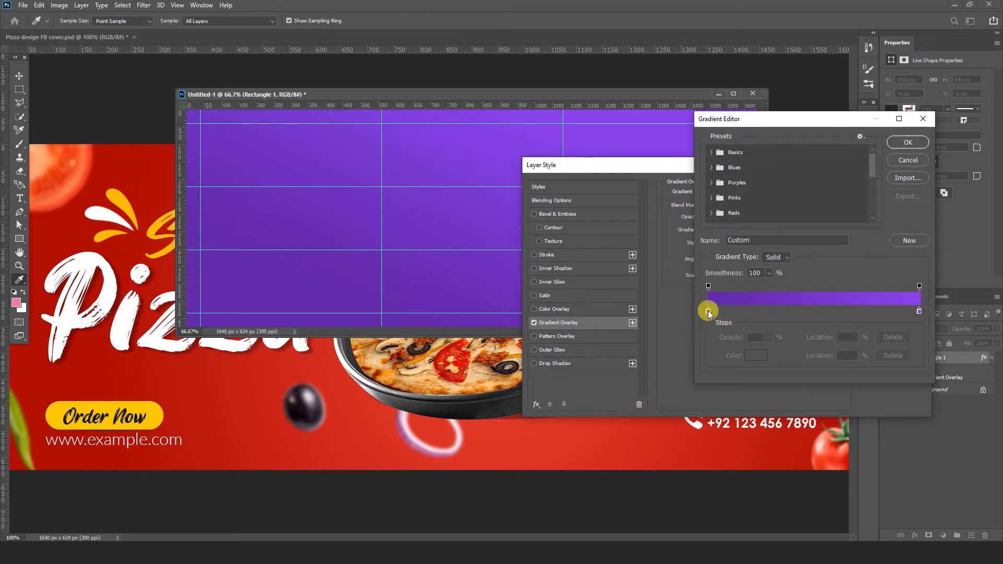
click(753, 360)
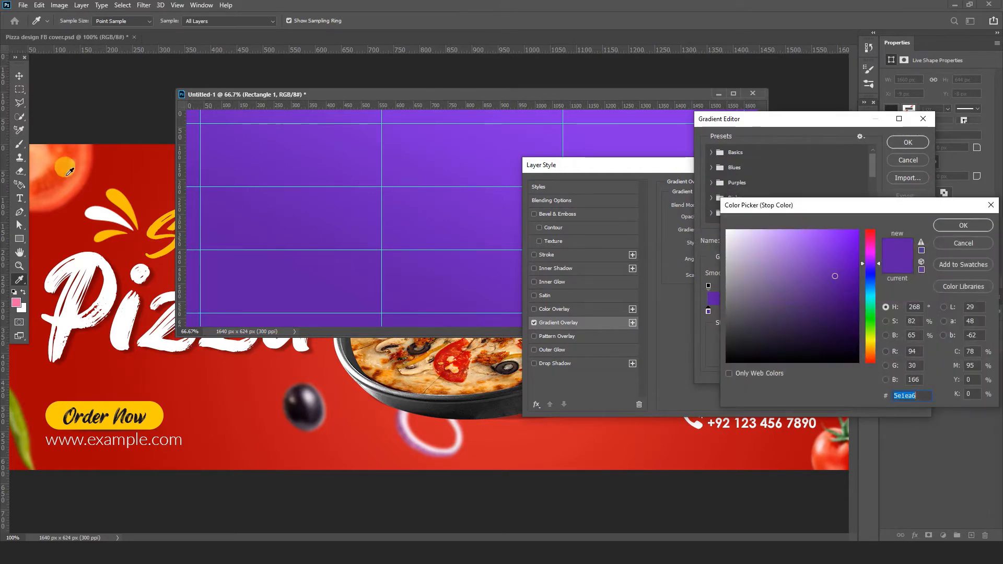
click(105, 151)
click(963, 225)
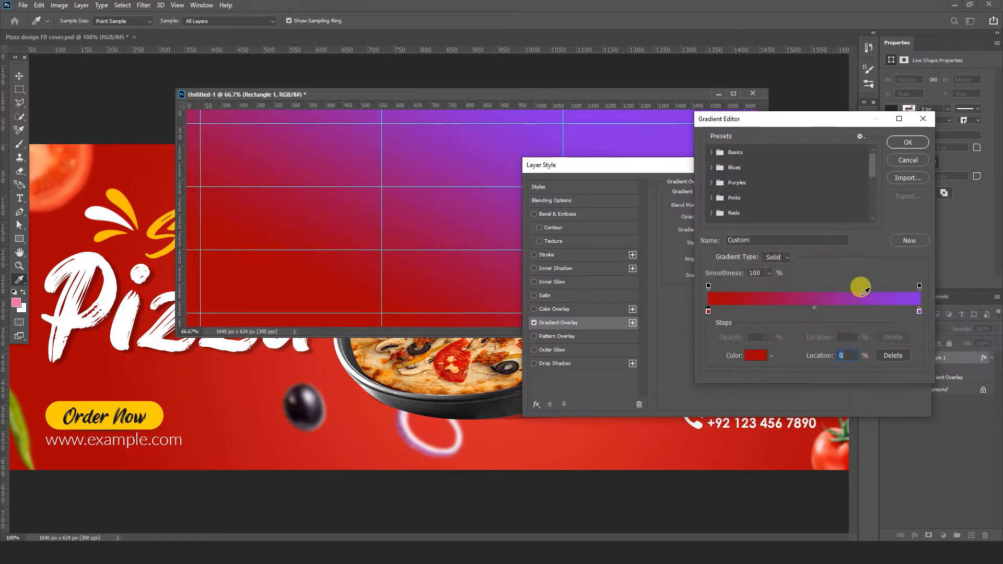
Set the gradient's end stop to the lighter red d32829 sampled from the pizza design's background below the pan
click(920, 312)
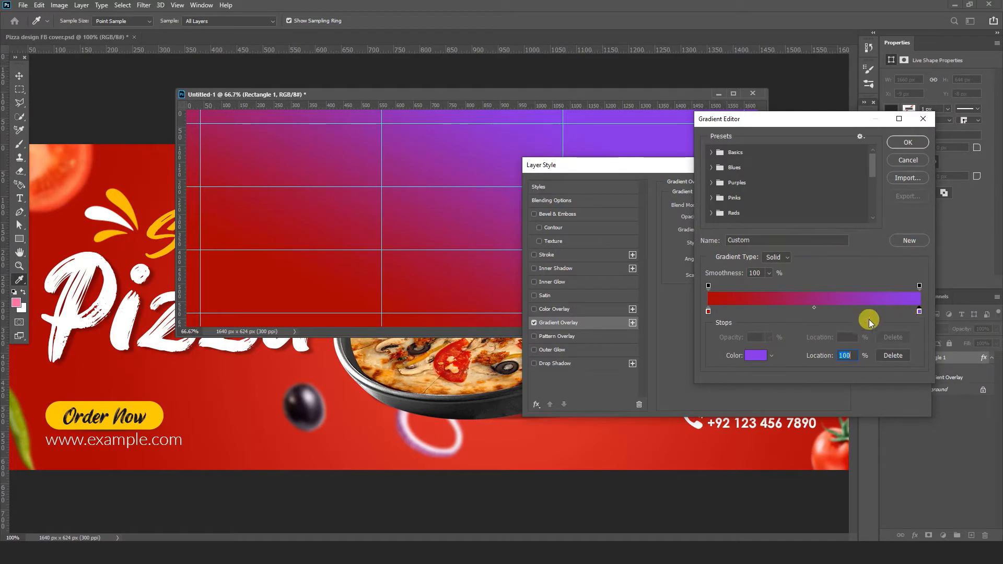
click(755, 356)
click(480, 429)
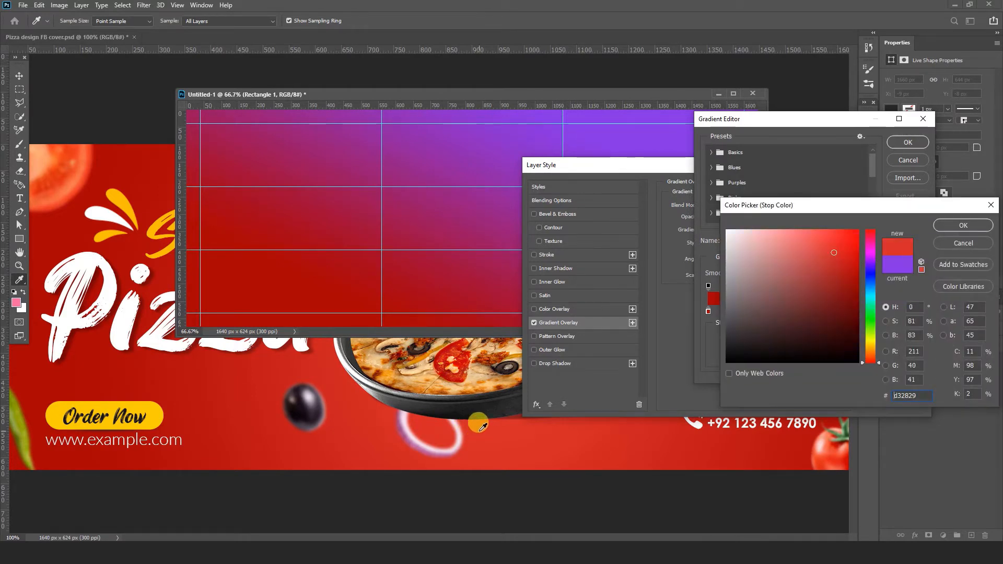
click(979, 224)
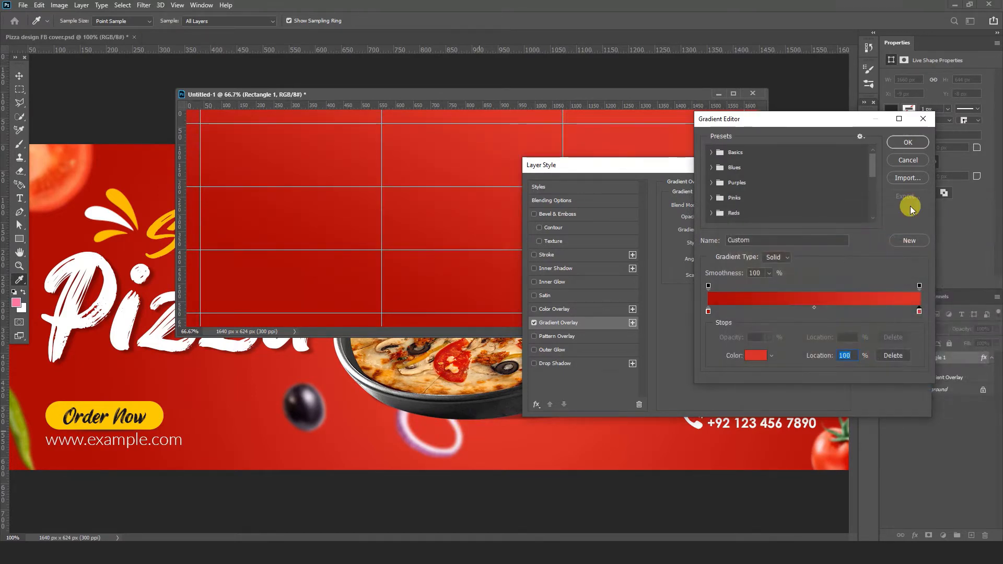
click(912, 146)
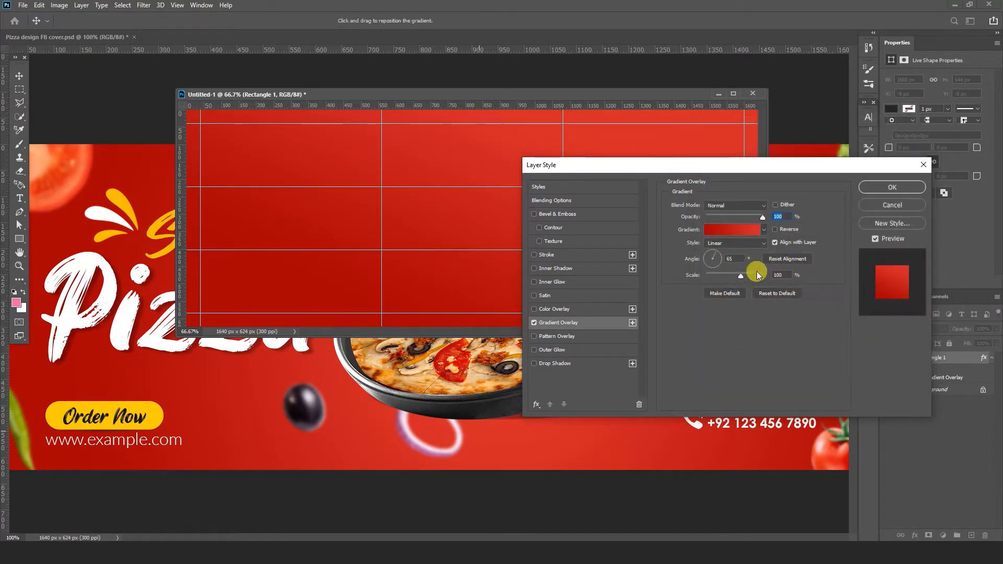
Reverse the gradient overlay, set its style to Radial with the glow near the centre, apply it and dock the document window
click(776, 231)
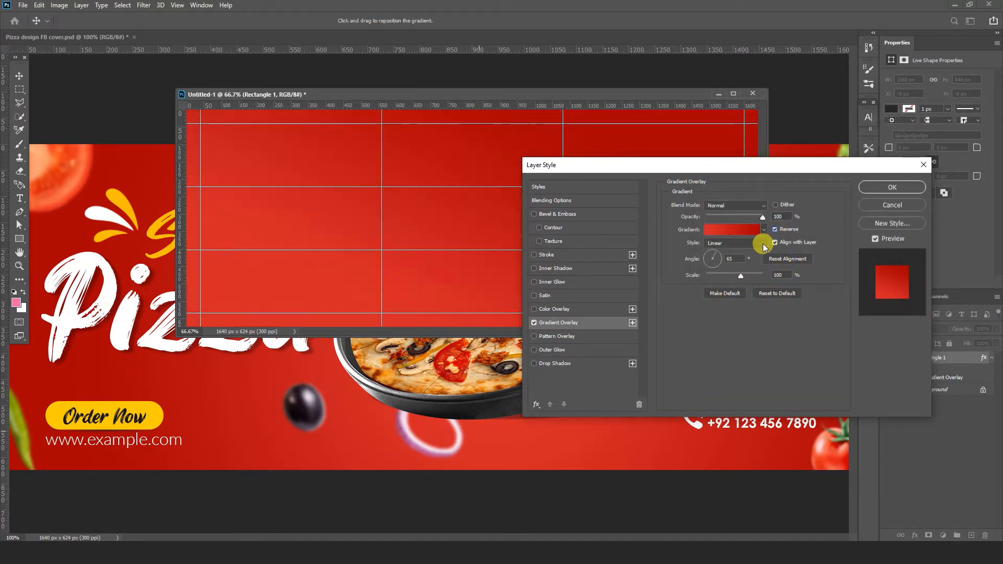
click(763, 247)
click(716, 256)
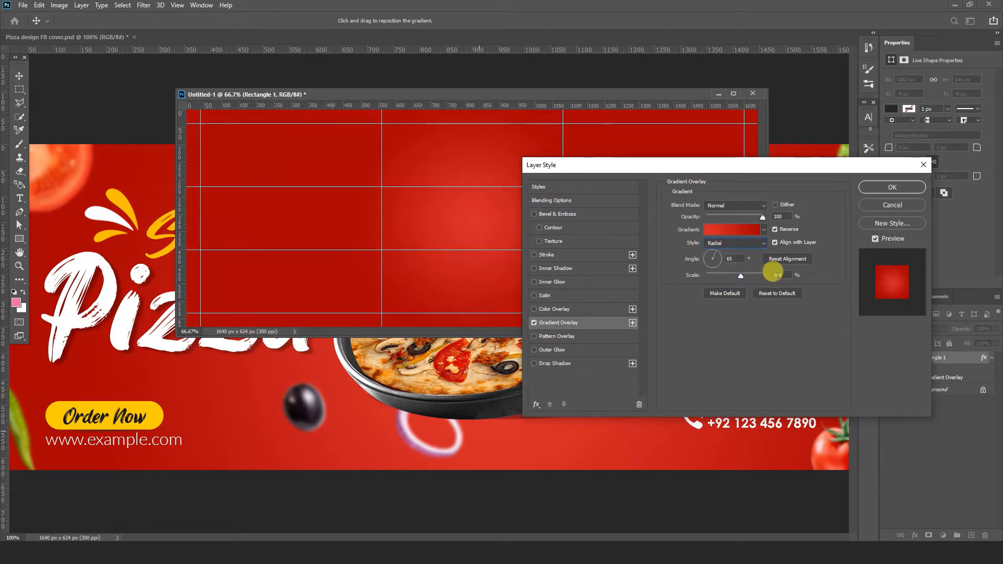
mouse_move(492, 215)
mouse_down()
mouse_move(475, 218)
mouse_move(494, 215)
mouse_up()
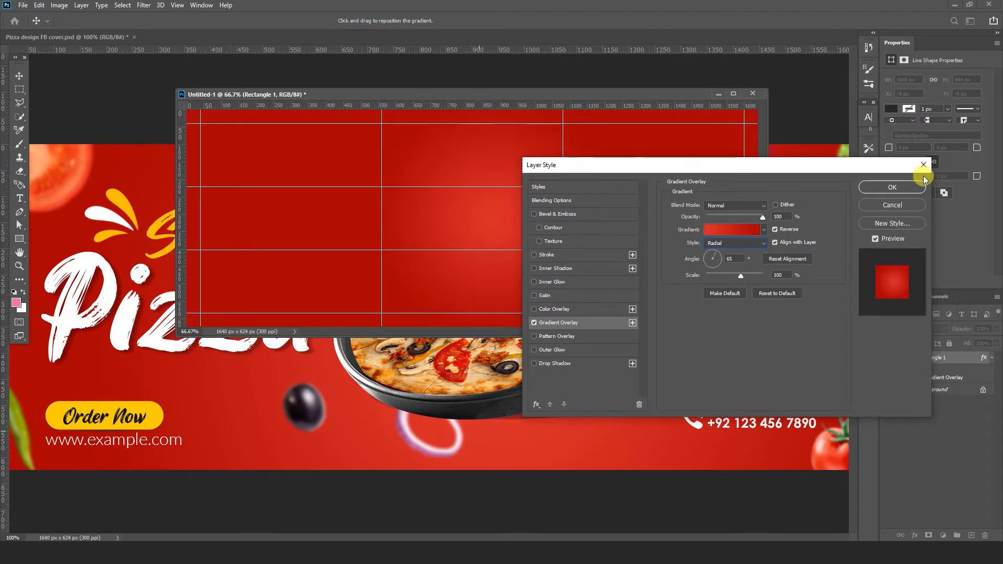
click(893, 188)
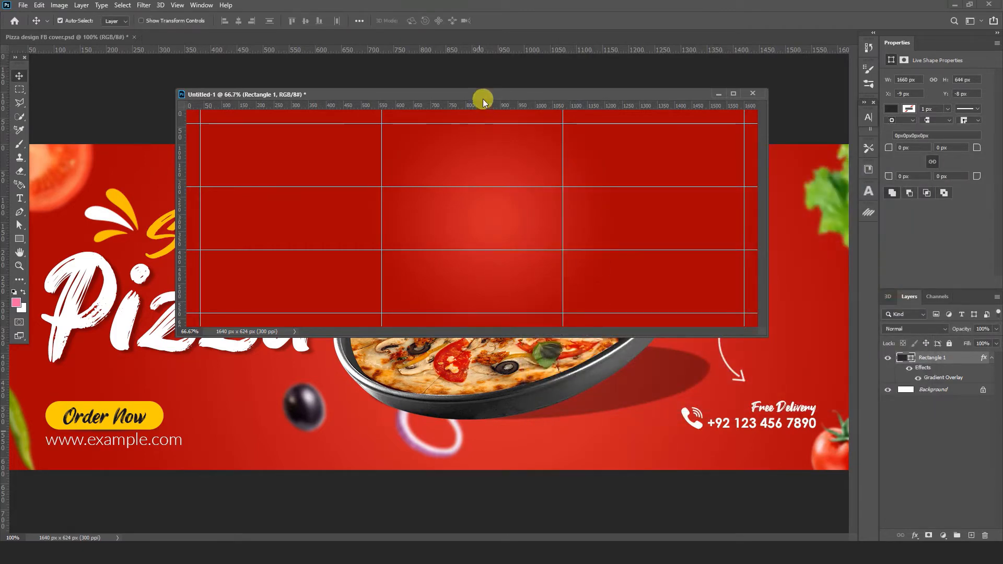
drag(483, 99, 457, 39)
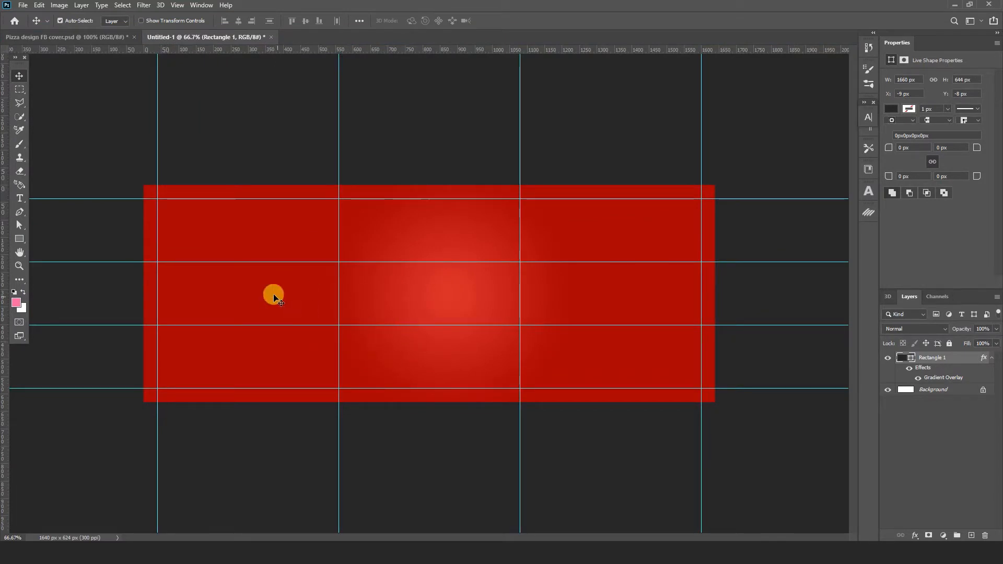
Create a new layer and add the text "Special" in the upper-left area of the banner
click(971, 536)
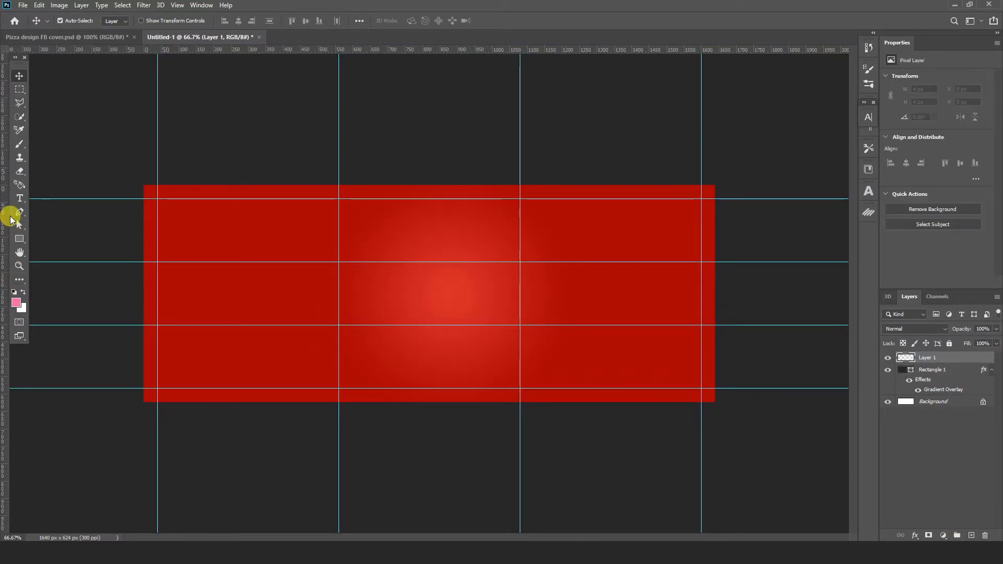
click(20, 198)
click(204, 246)
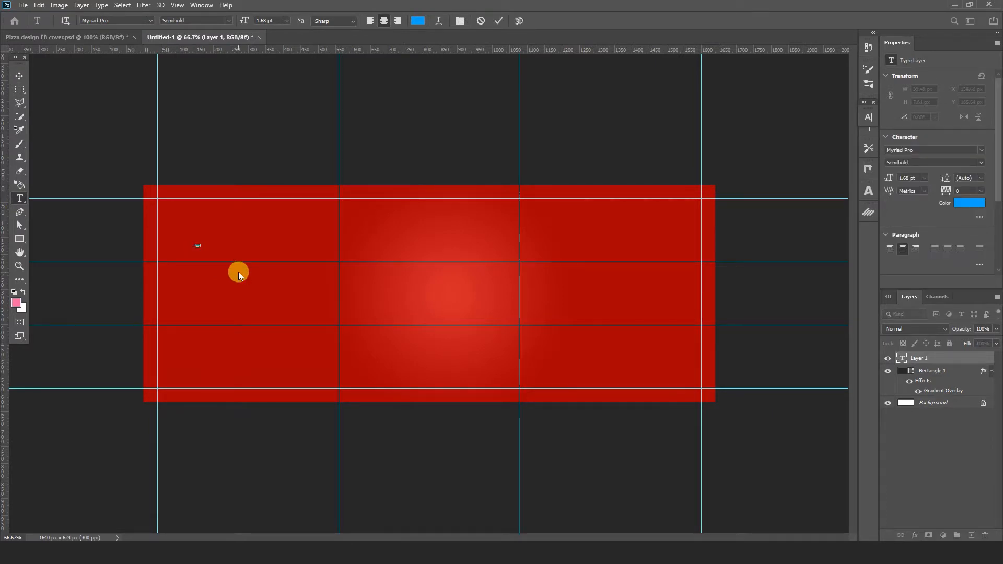
Set the whole "Special" text in the Fontjek font at 20 pt
key(ctrl+a)
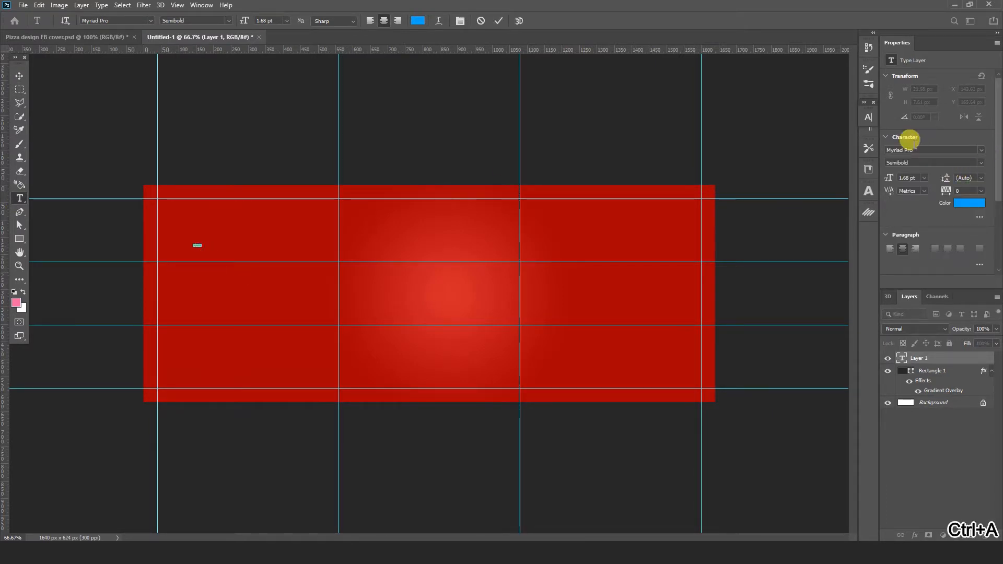
click(867, 116)
click(792, 132)
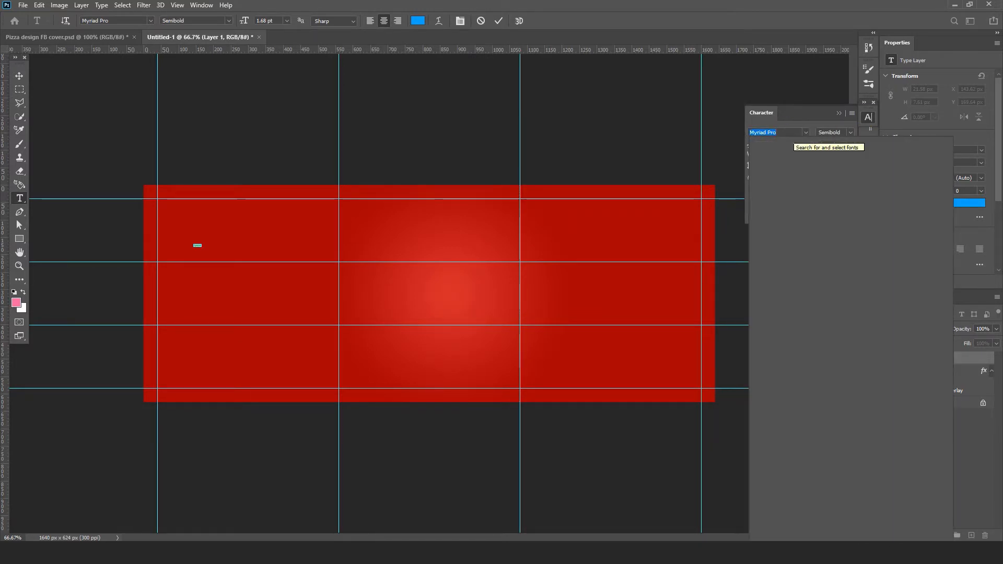
text(f)
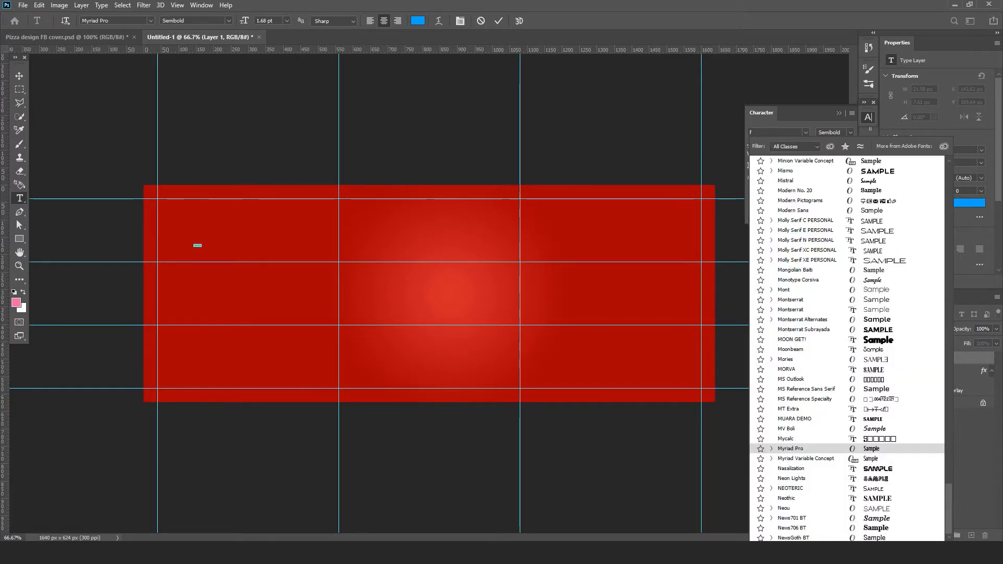
text(ontjek)
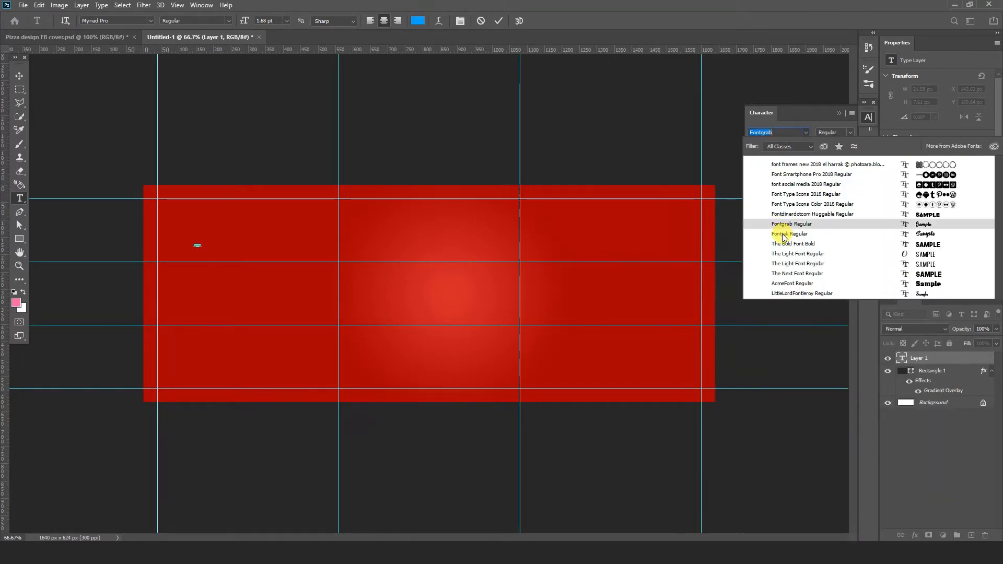
click(782, 234)
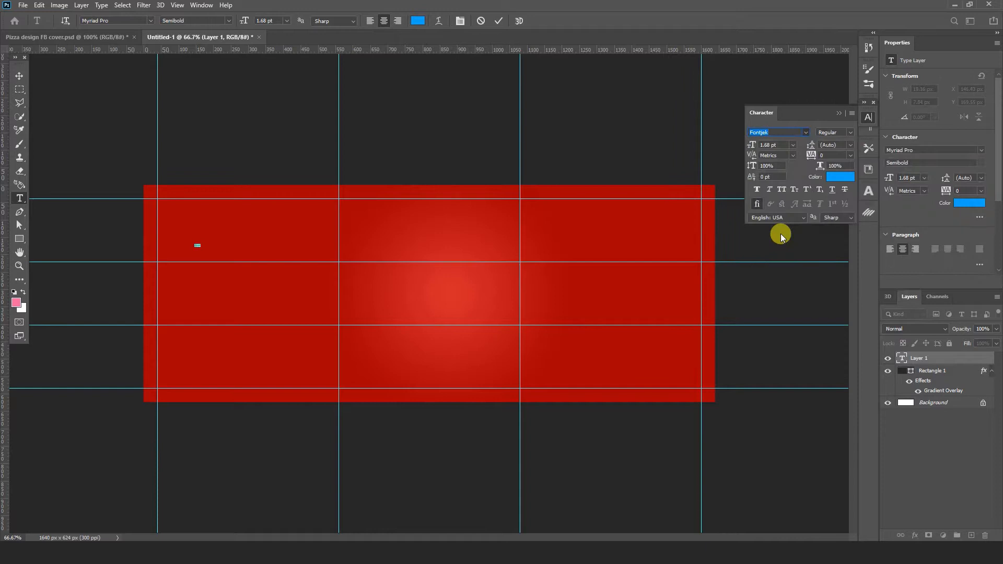
click(781, 145)
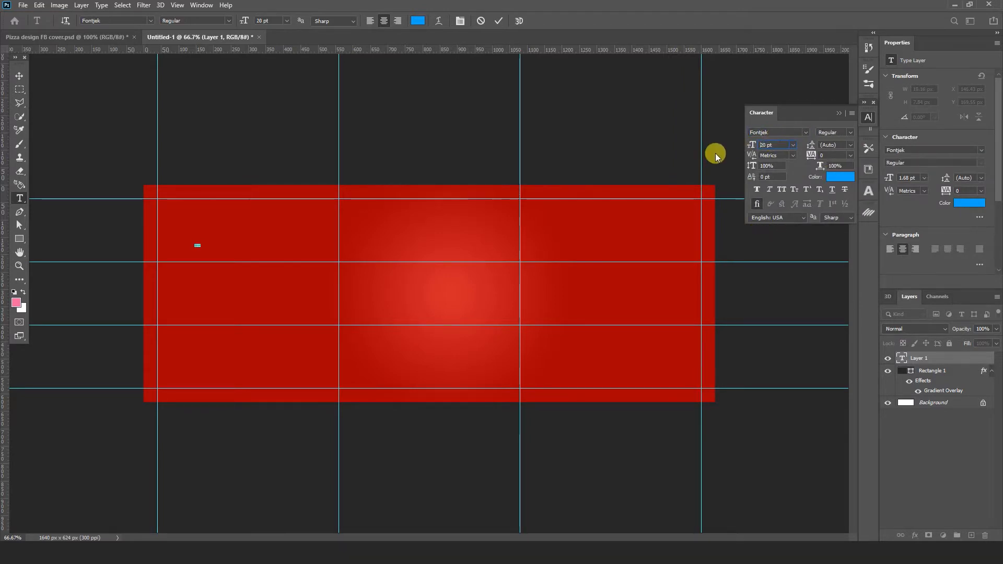
Nudge the "Special" text down and to the right, just above the second horizontal guide, and colour it white
click(20, 77)
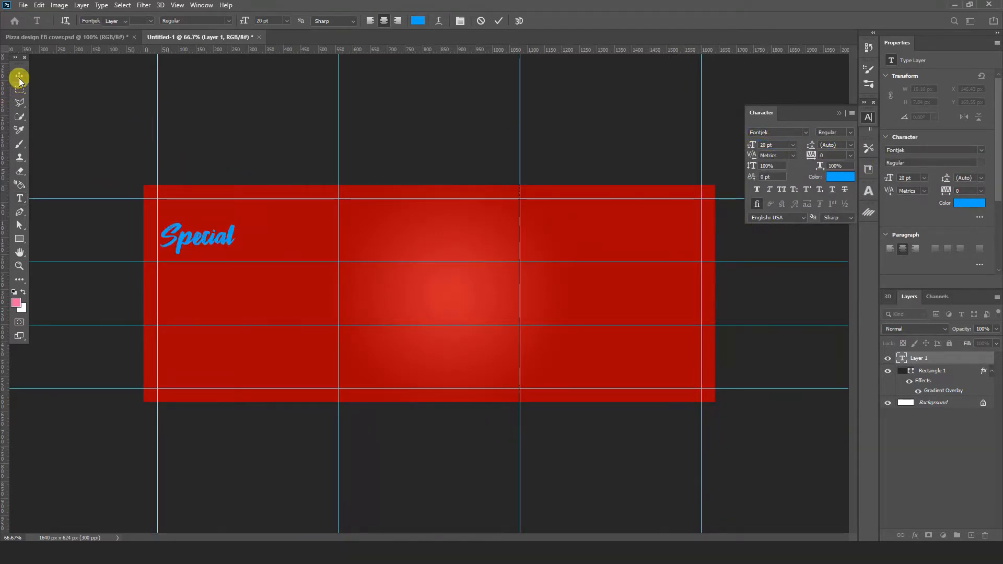
drag(225, 233, 249, 244)
click(847, 183)
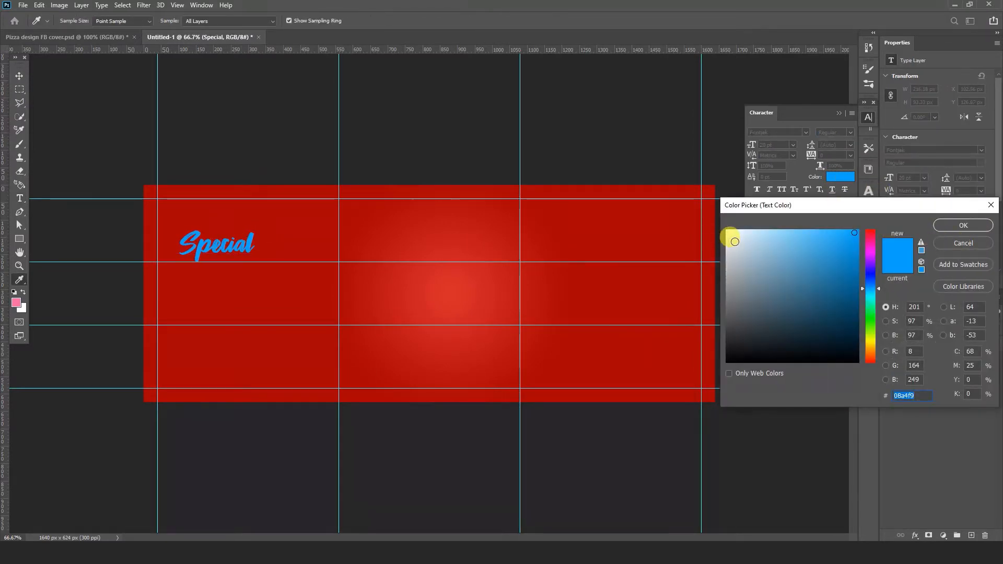
drag(735, 242, 727, 230)
click(953, 225)
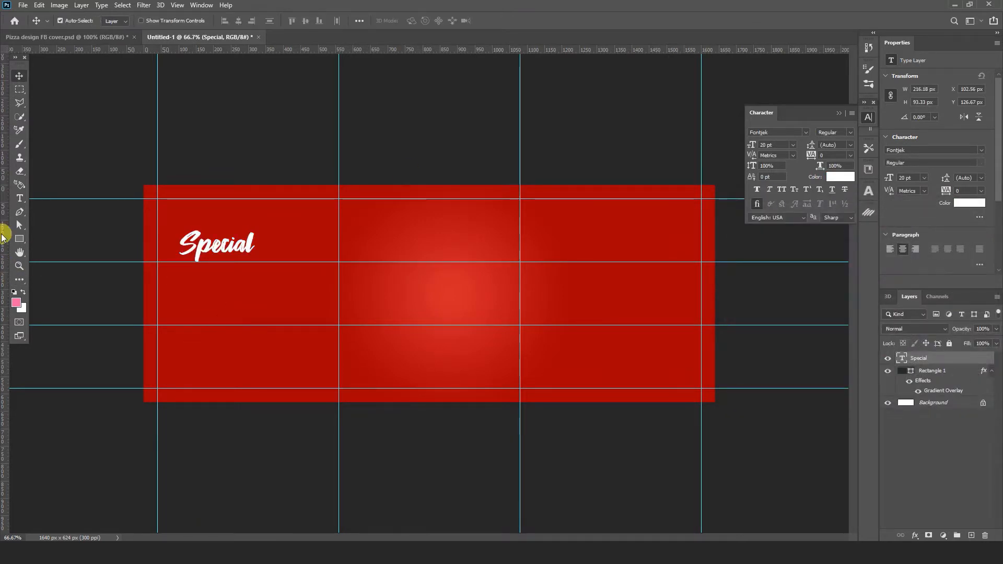
Add the text "Pizza" below "Special" and set it in the James Stroker font
click(19, 199)
click(187, 299)
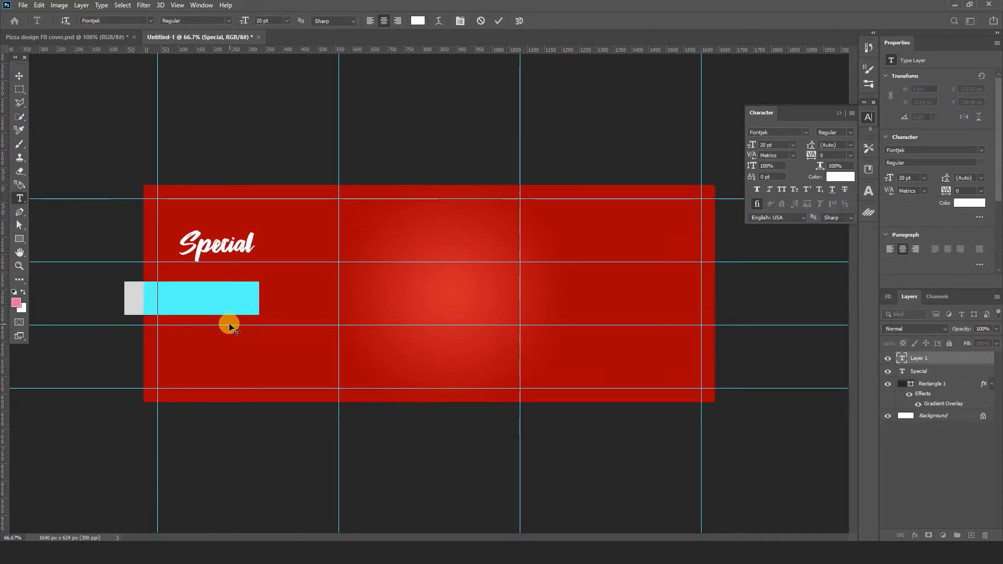
text(Pizza)
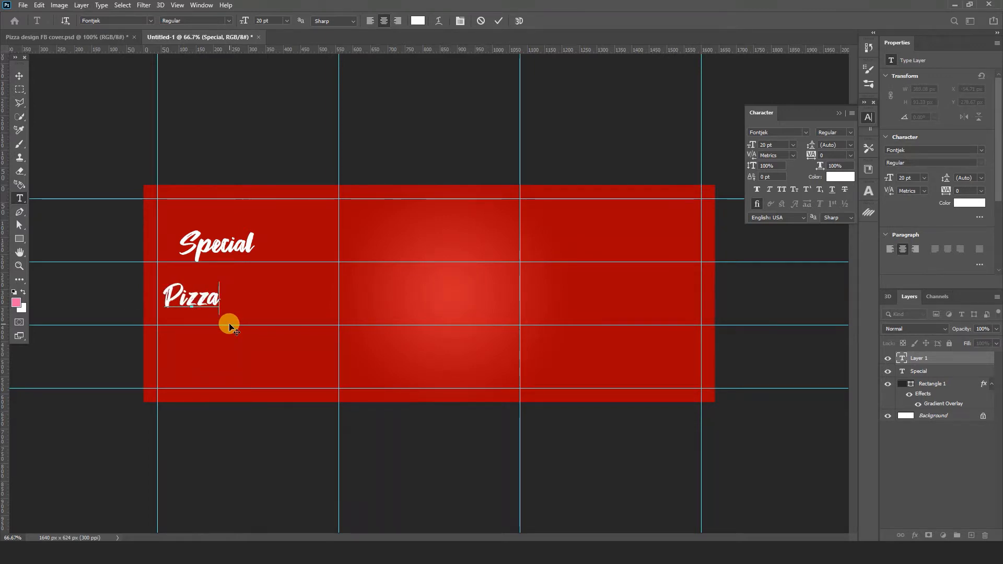
key(ctrl+a)
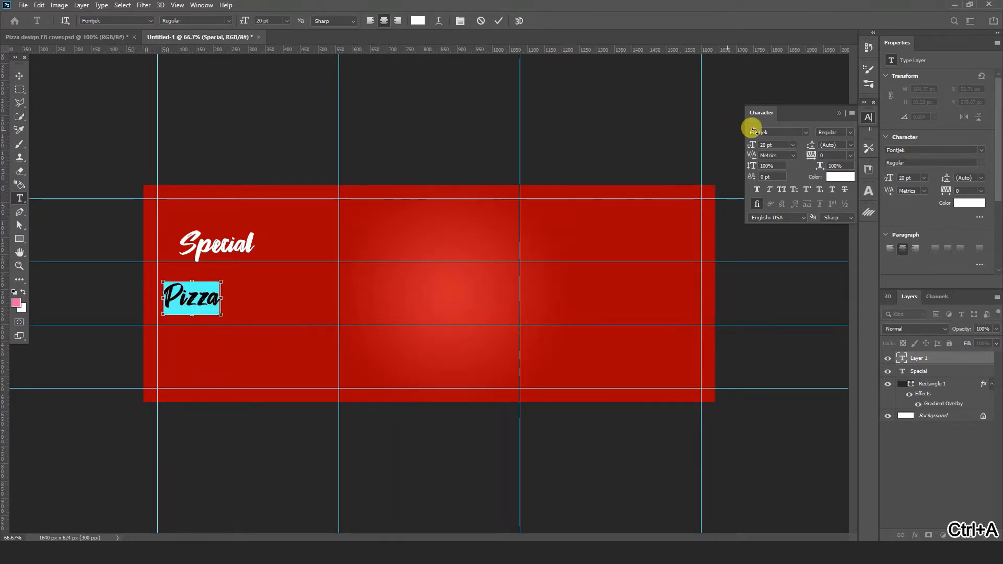
click(785, 131)
text(James Stroker)
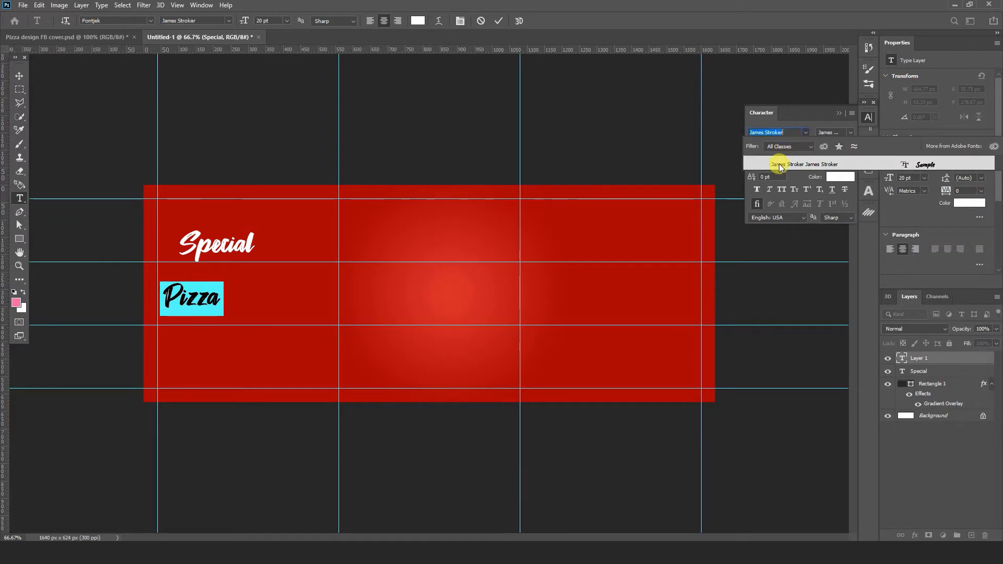
click(782, 164)
Scale the "Pizza" text to about 274% so it spans the first column between the vertical guides, and apply the transform
click(19, 76)
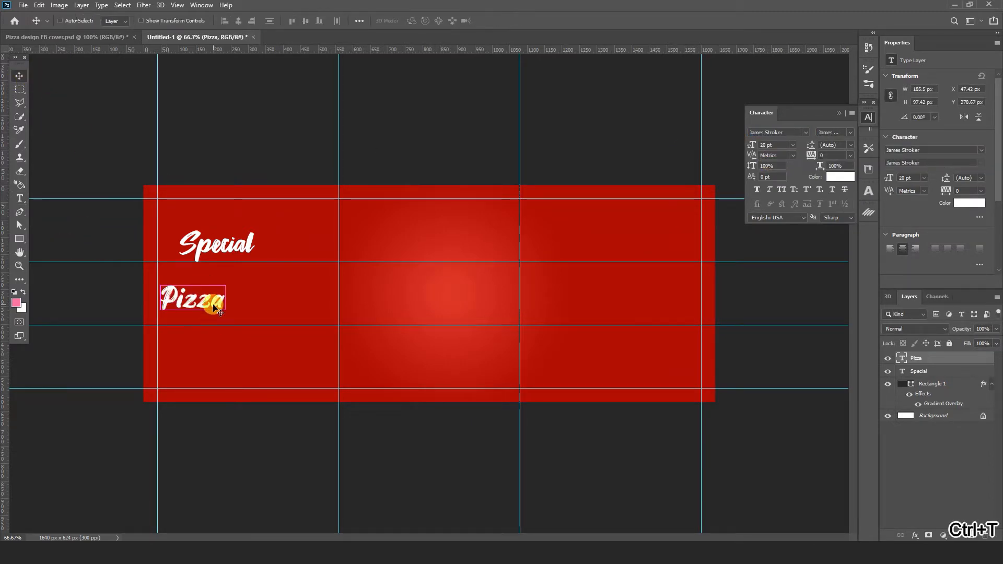
key(ctrl+t)
drag(226, 298, 336, 295)
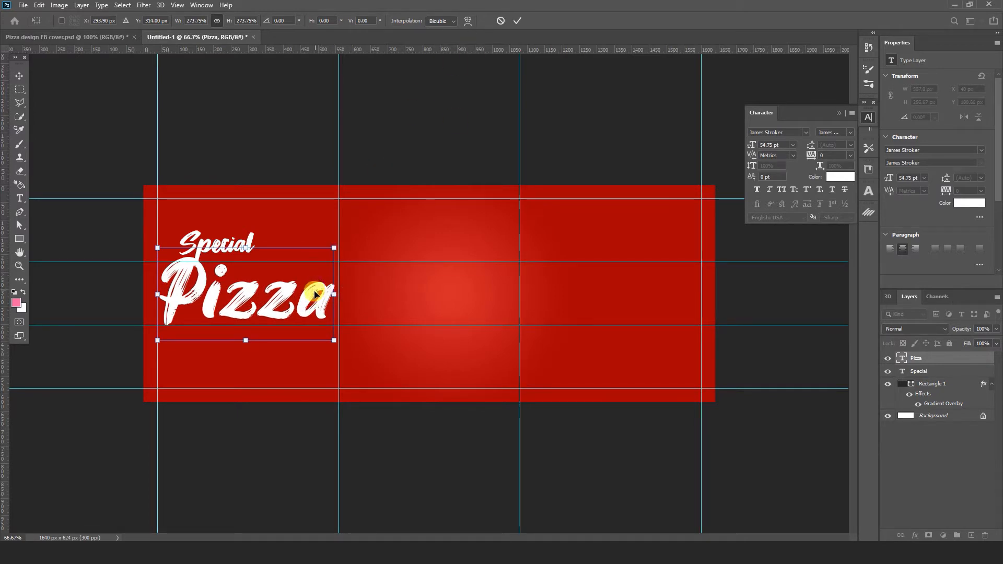
click(518, 20)
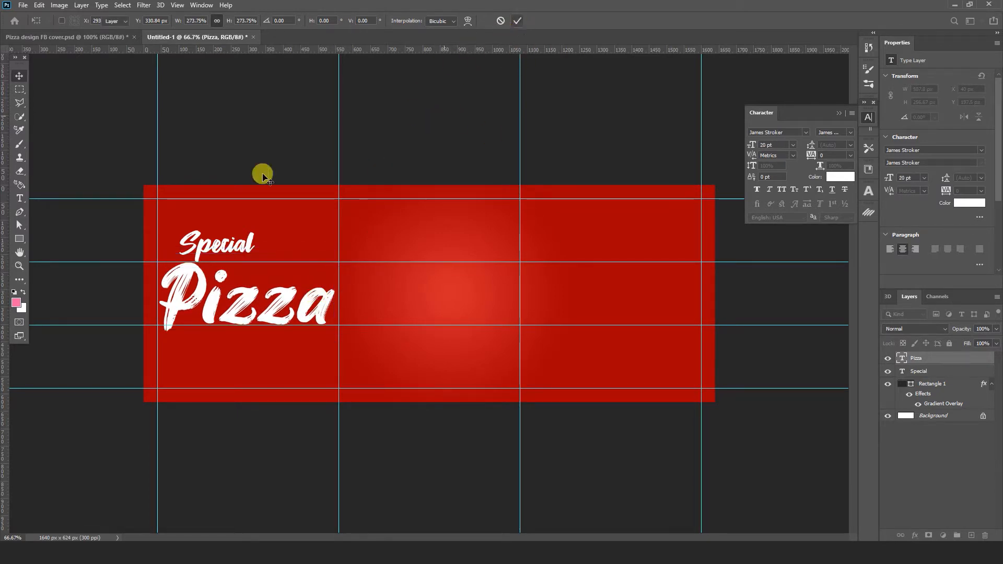
Scale the "Special" text to about 167% and place it above "Pizza" with their right edges aligned
click(250, 236)
key(ctrl+t)
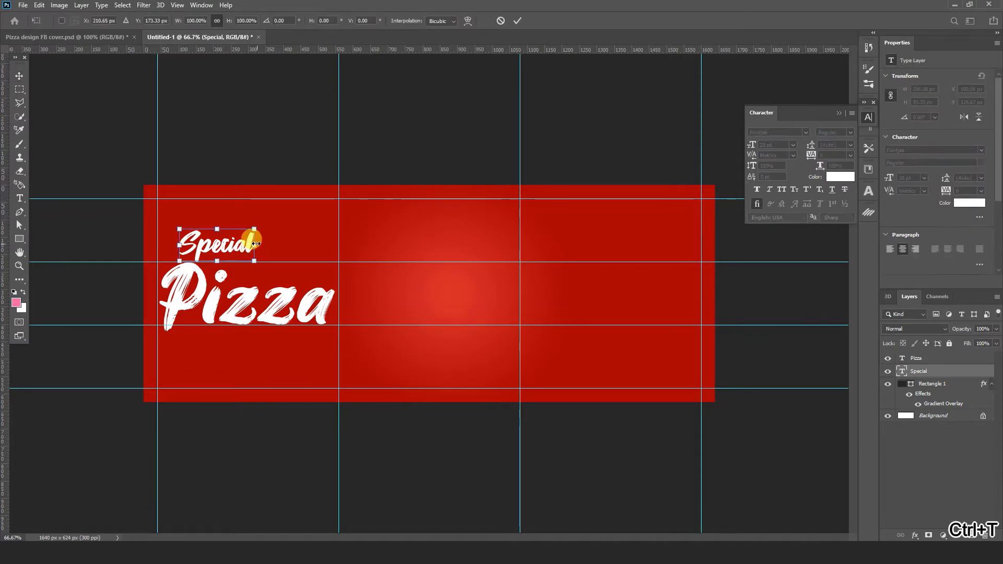
drag(255, 243, 312, 256)
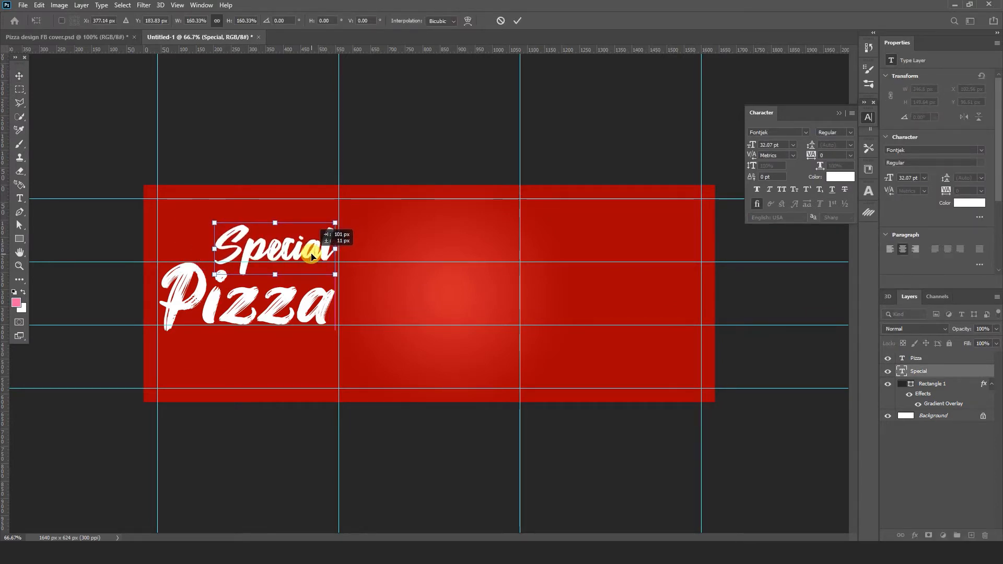
drag(216, 249, 211, 247)
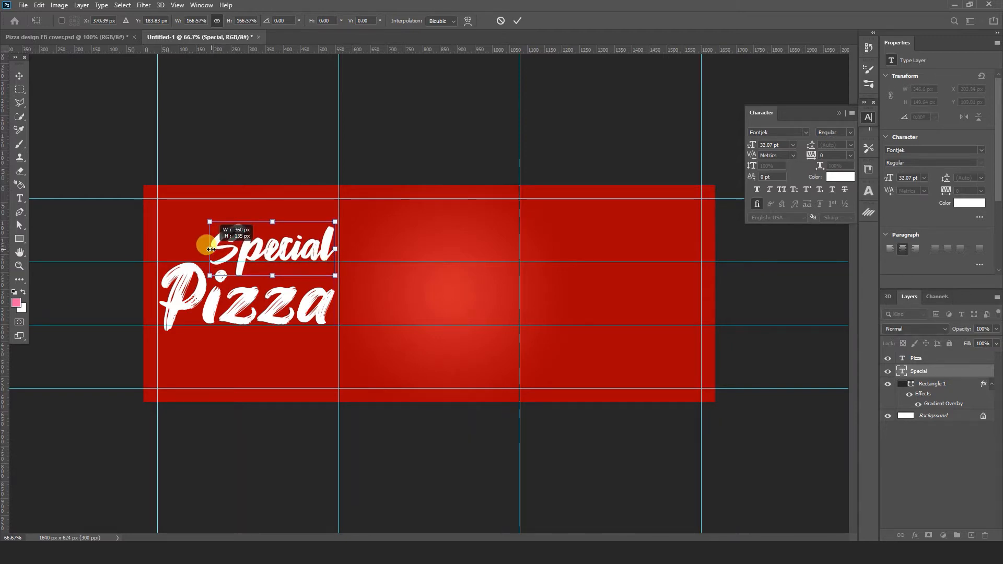
drag(330, 242, 332, 245)
click(516, 21)
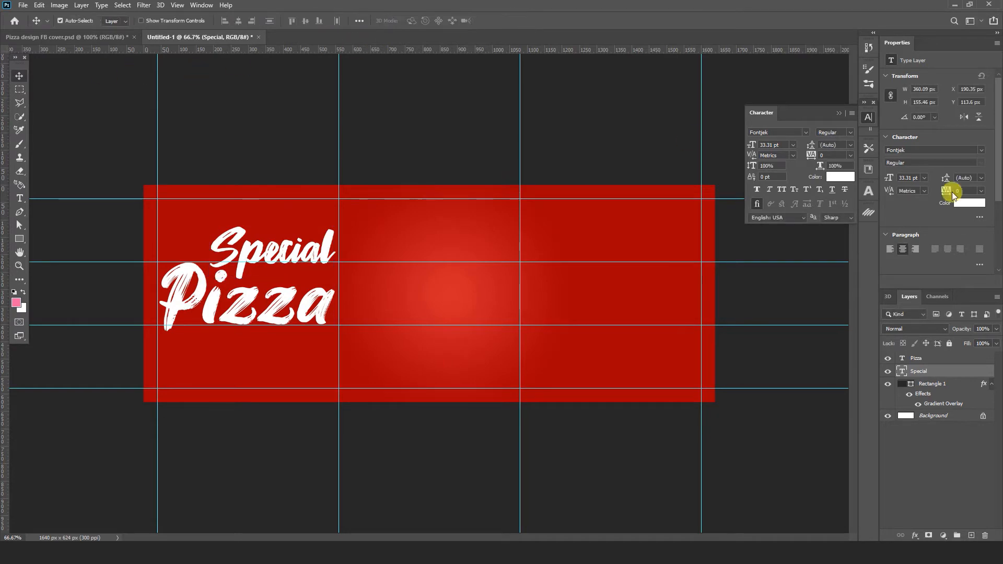
Float the document over the pizza design, recolour "Special" with the yellow f9bf01 sampled from that design's heading, and dock the document again
click(146, 102)
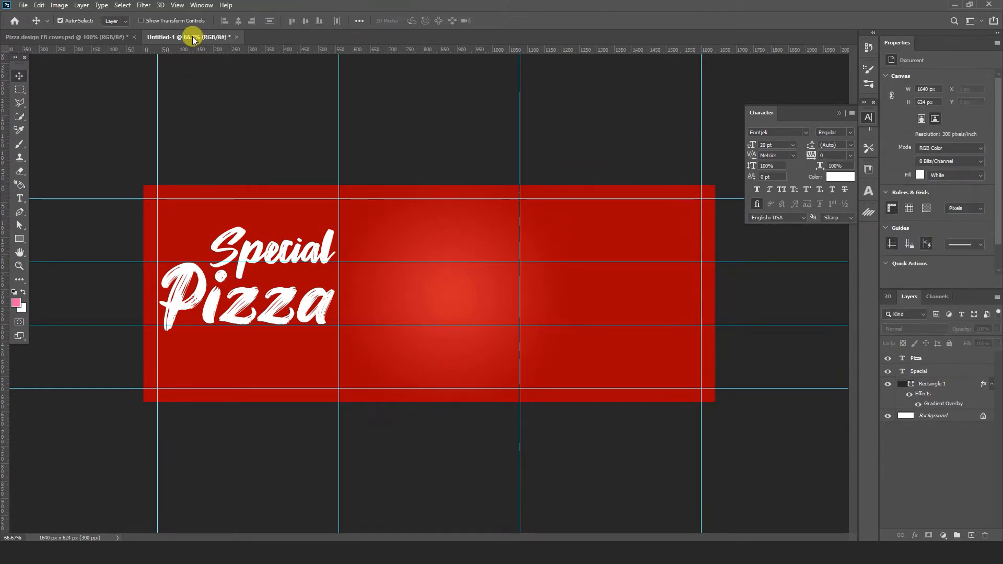
drag(191, 35, 242, 87)
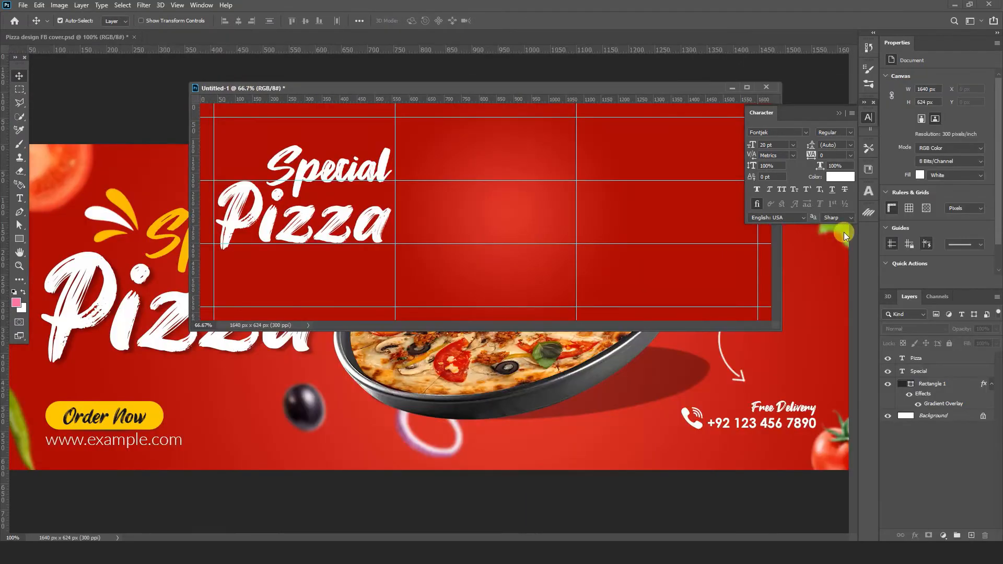
click(357, 184)
click(840, 177)
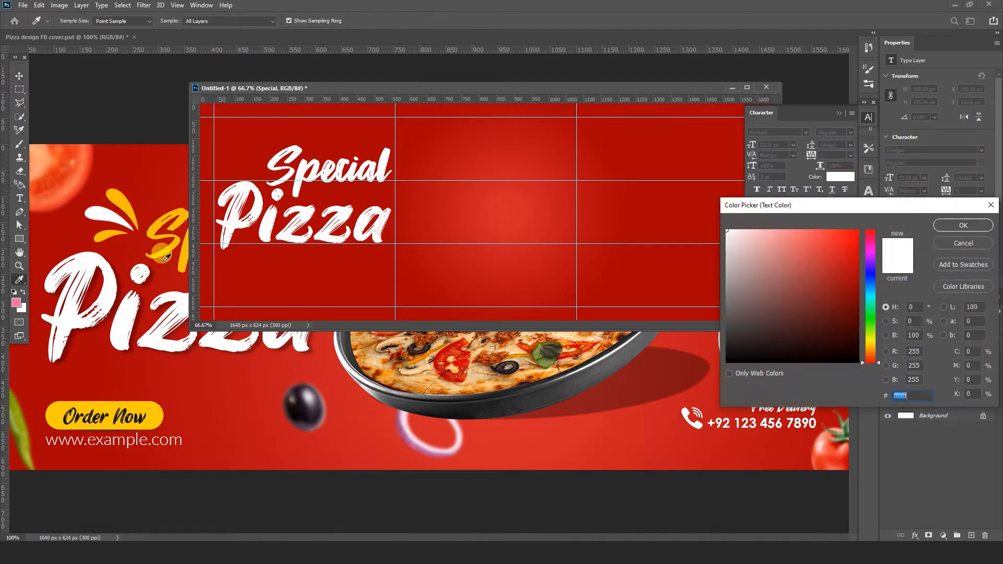
click(157, 226)
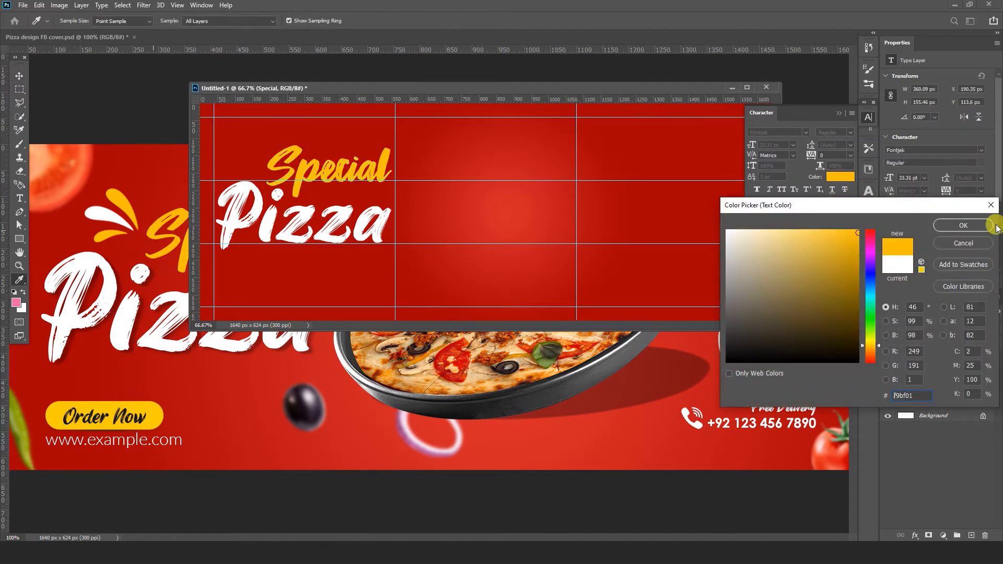
click(964, 225)
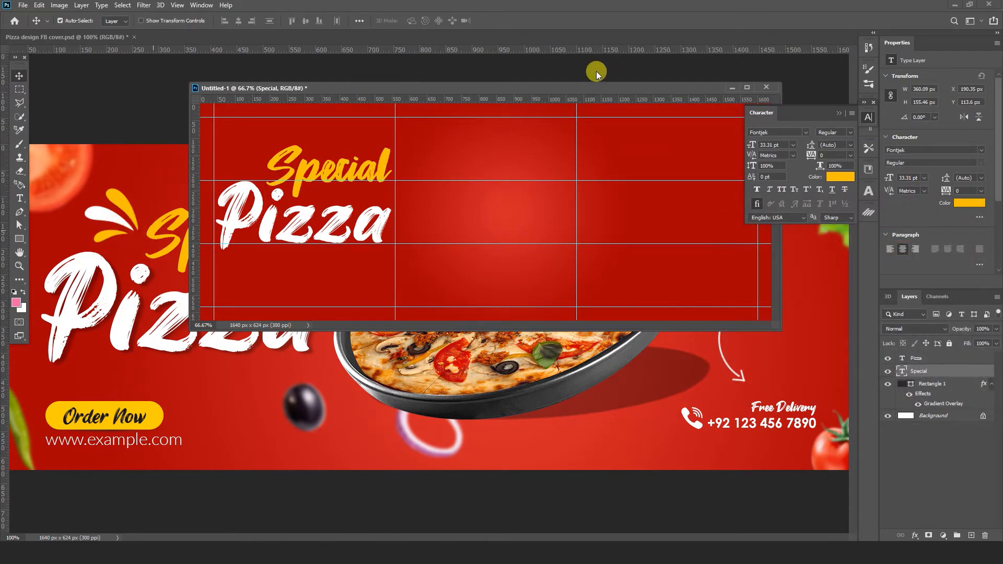
drag(566, 89, 479, 37)
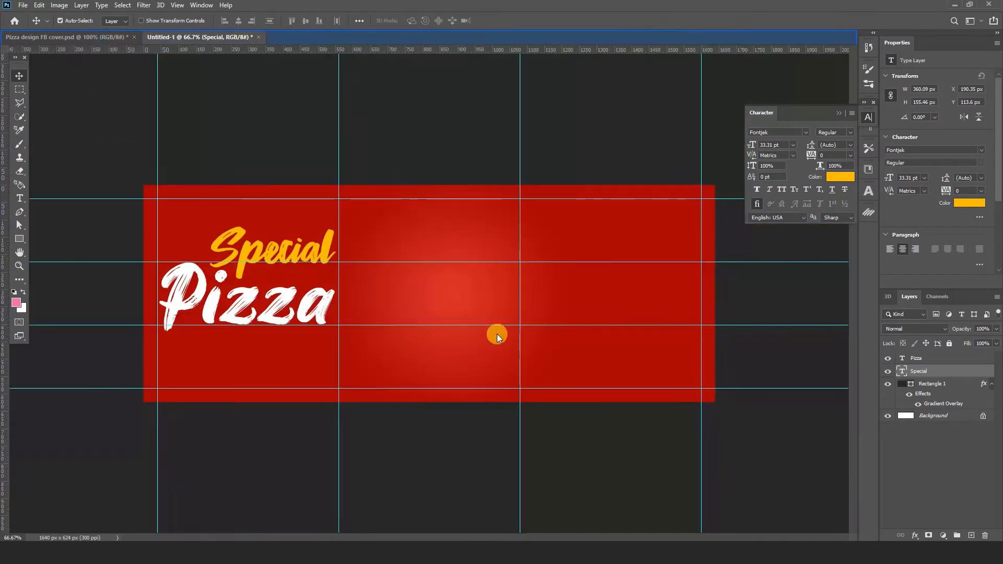
Draw a closed teardrop-shaped Pen path of about 45 × 83 px beside the "S" of "Special", above the "P" of "Pizza"
key(ctrl+plus)
key(ctrl+plus)
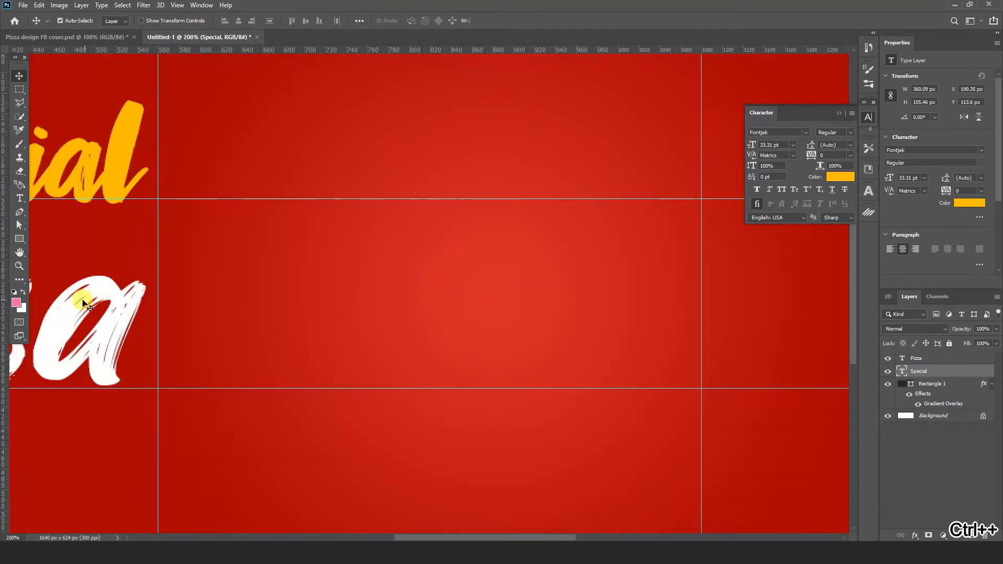
drag(83, 301, 624, 417)
click(20, 212)
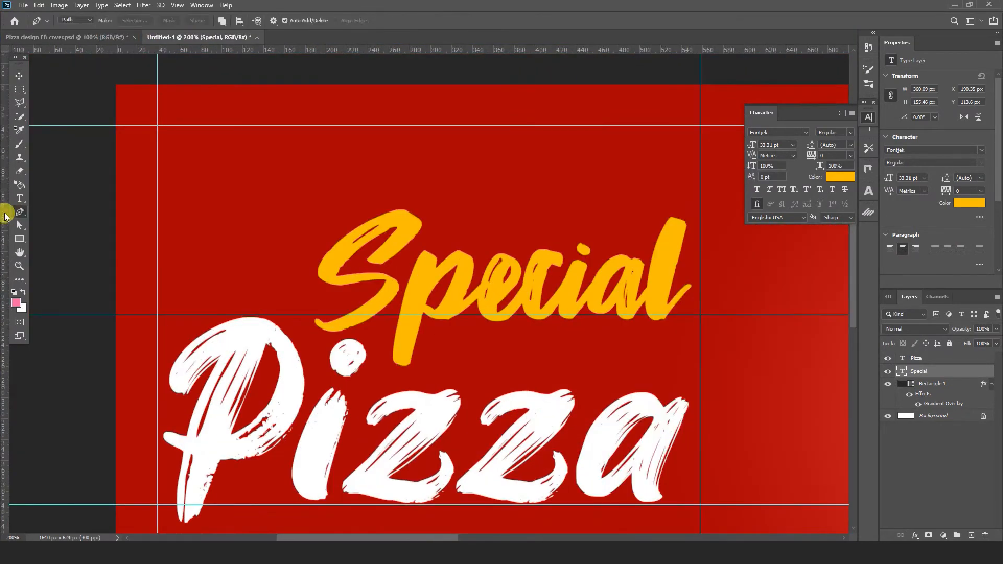
click(252, 191)
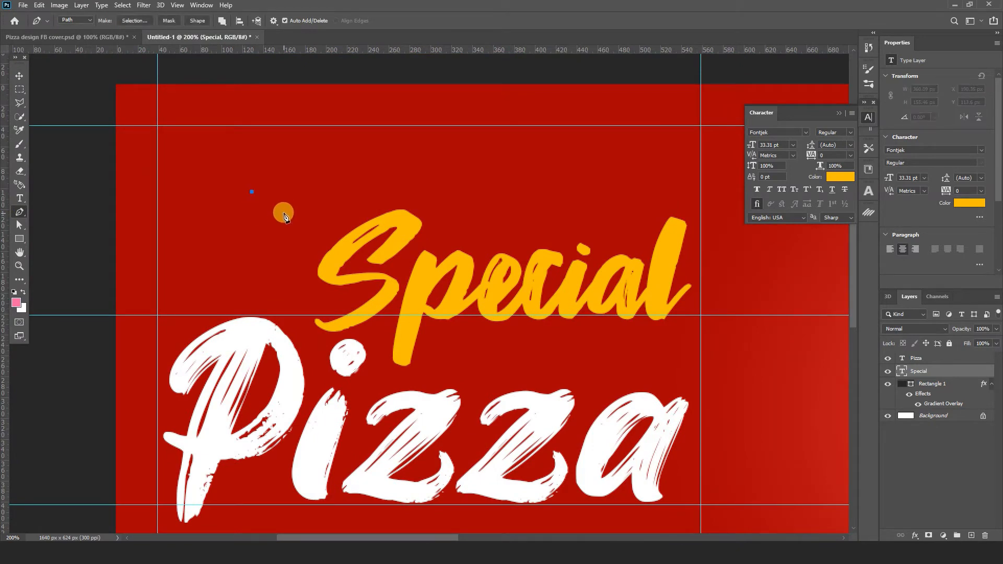
drag(292, 223, 294, 232)
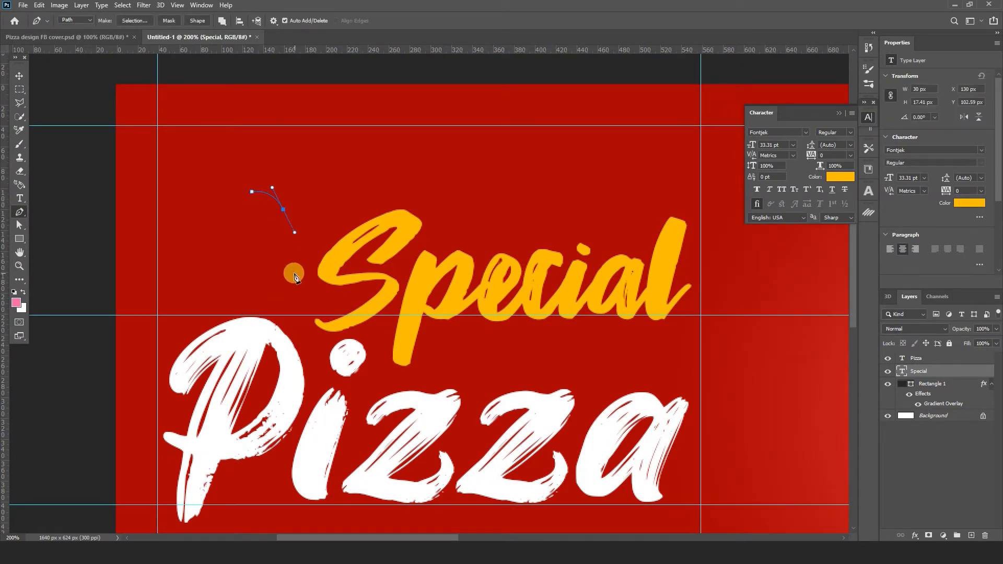
click(294, 279)
drag(265, 236, 246, 204)
click(251, 191)
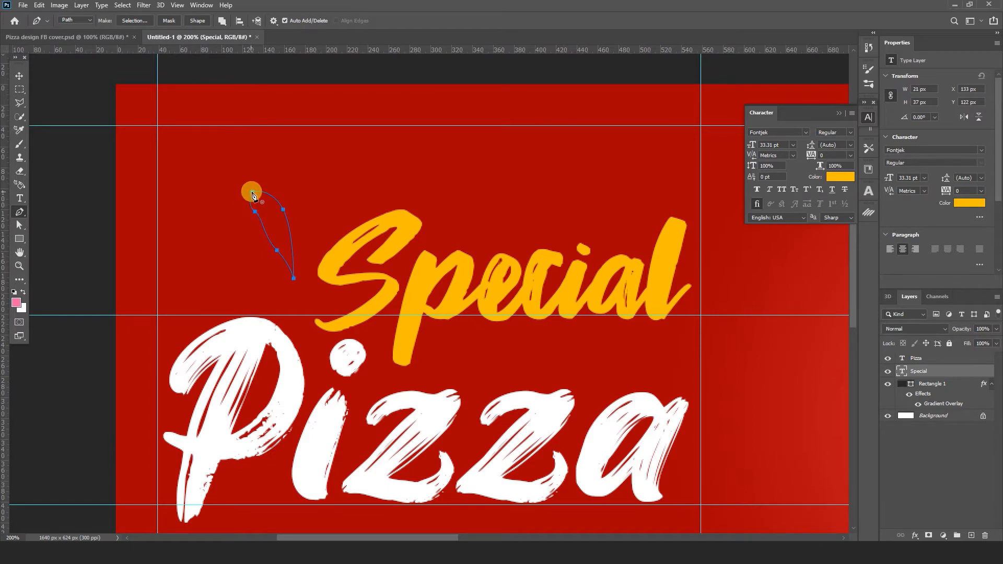
Reshape the teardrop path beside "Special" into a smooth curved drop of about 44 × 82 px and convert it to a shape
click(277, 250)
click(286, 216)
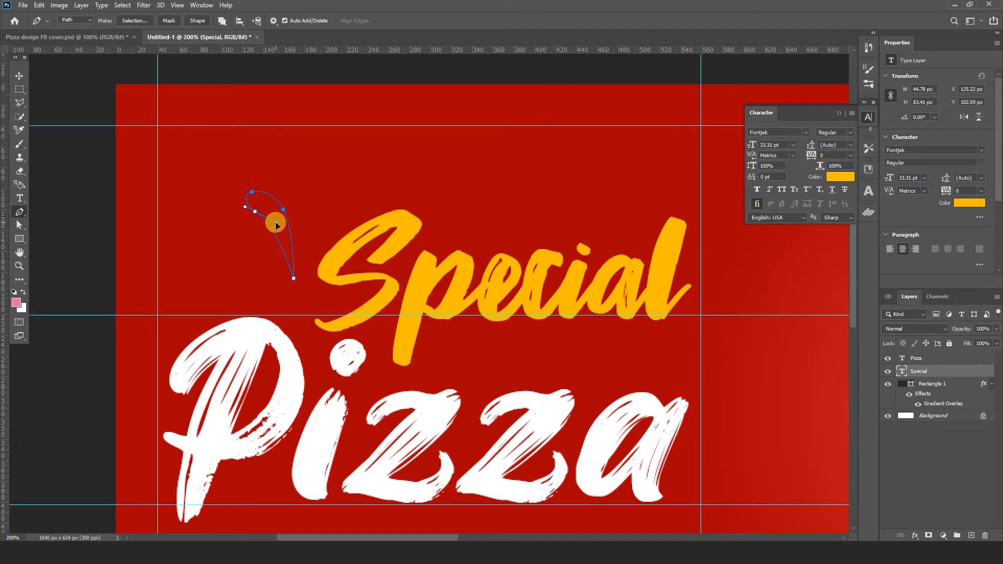
ctrl+click(252, 192)
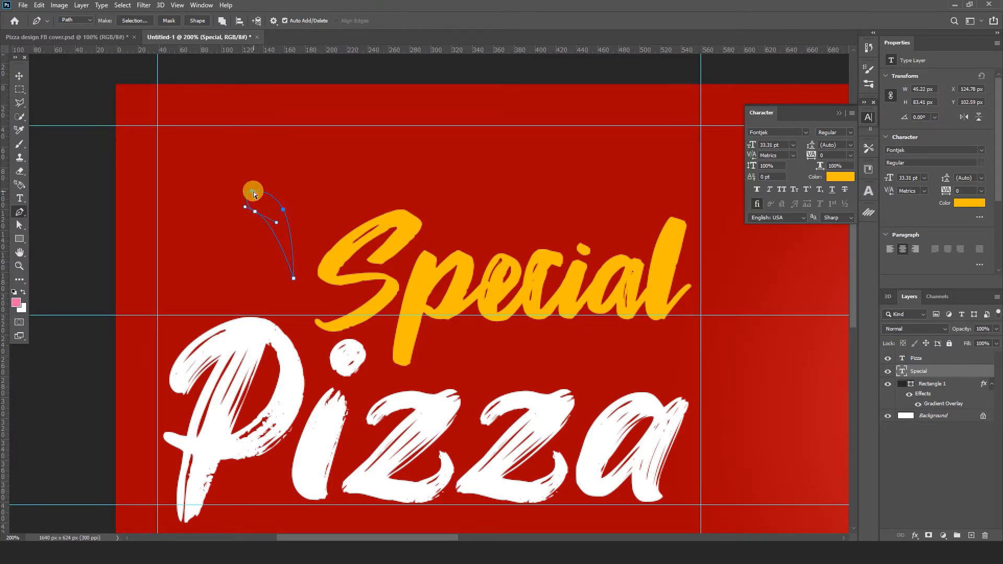
drag(248, 191, 261, 225)
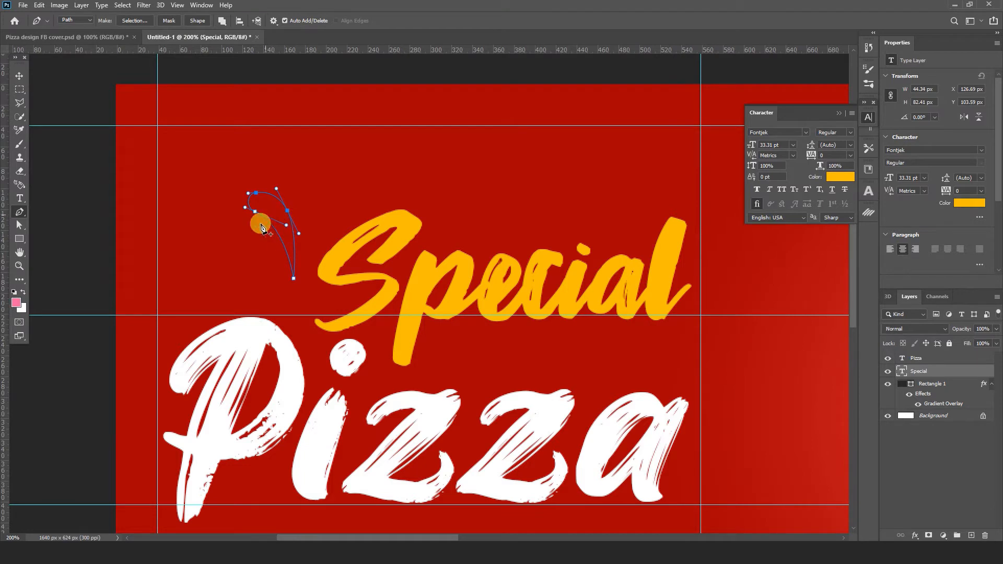
click(197, 21)
click(20, 77)
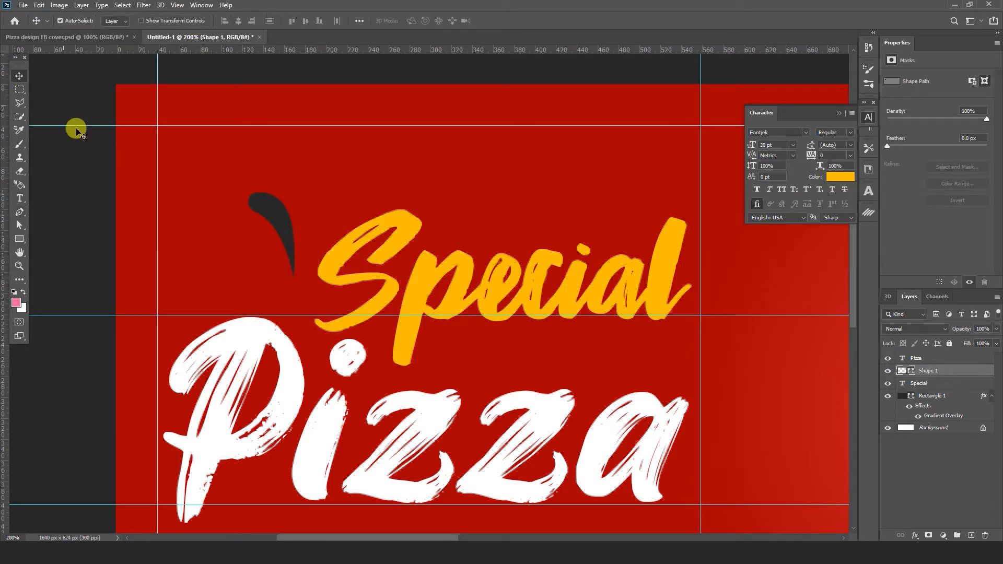
Recolour the drop shape with the yellow f9bf01 sampled from the "Special" text
click(77, 160)
click(282, 215)
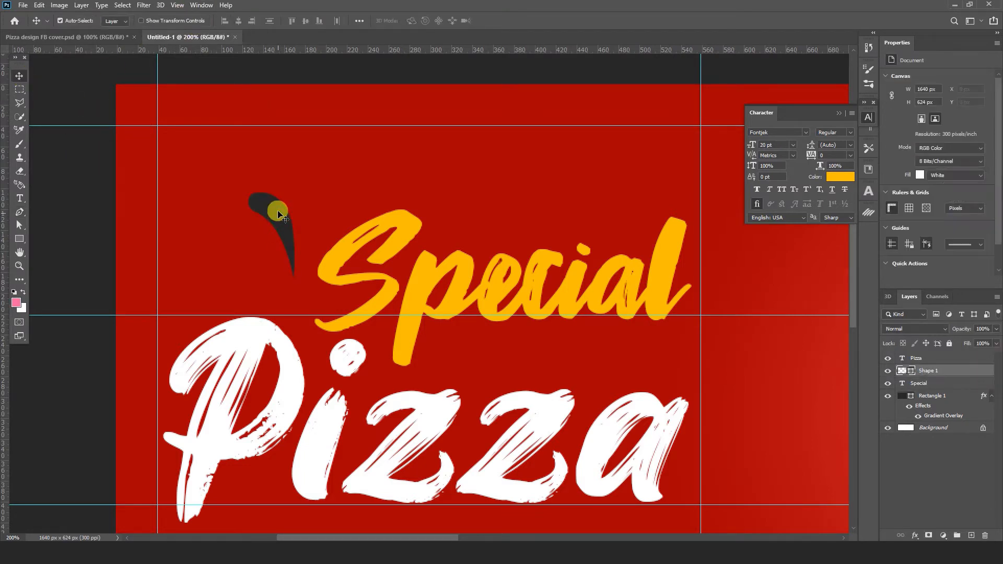
double_click(901, 372)
click(408, 228)
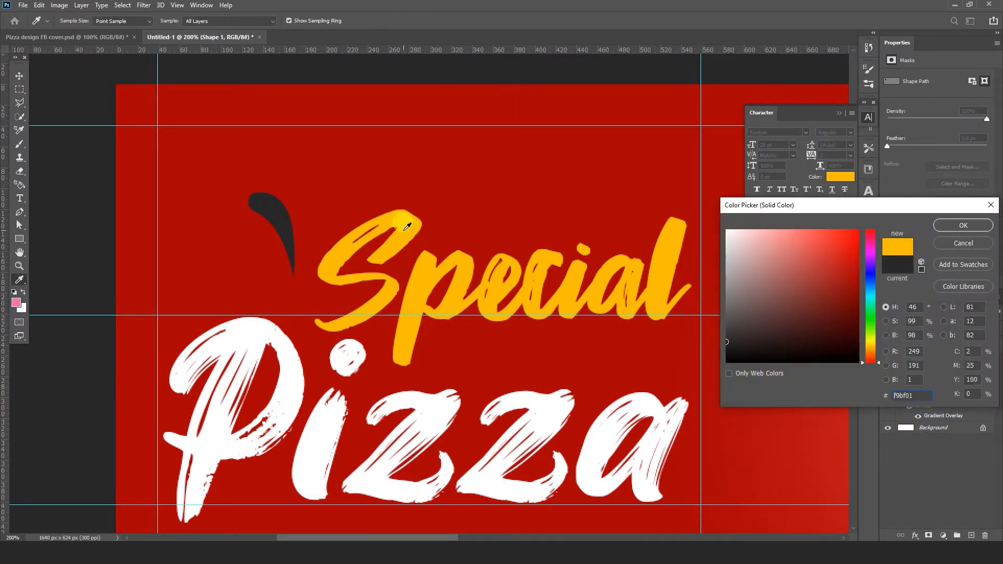
click(950, 228)
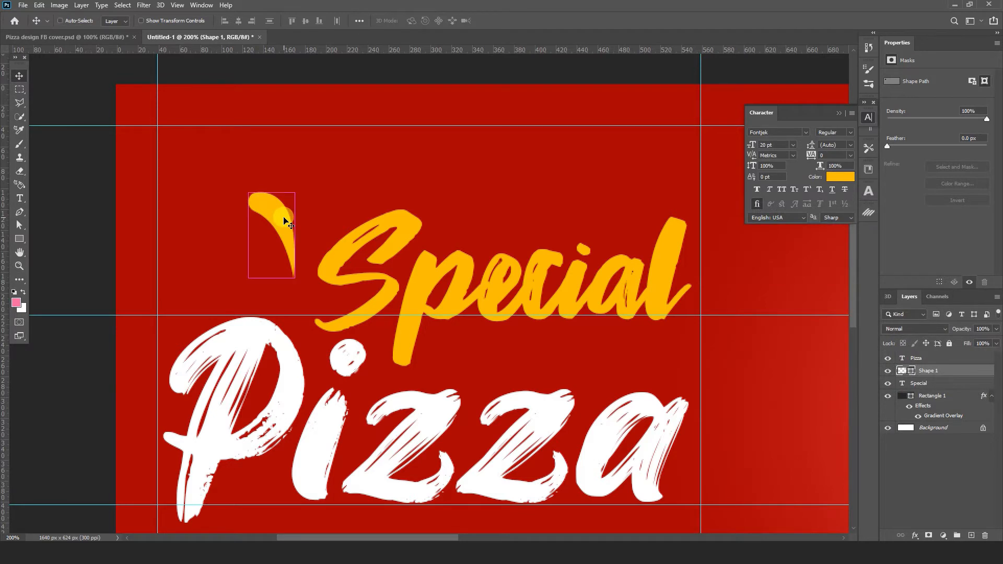
Duplicate the yellow drop and rotate the copy about -25°, fanned out on the left with its tip meeting the first drop's tip
key(ctrl+j)
drag(267, 239, 265, 240)
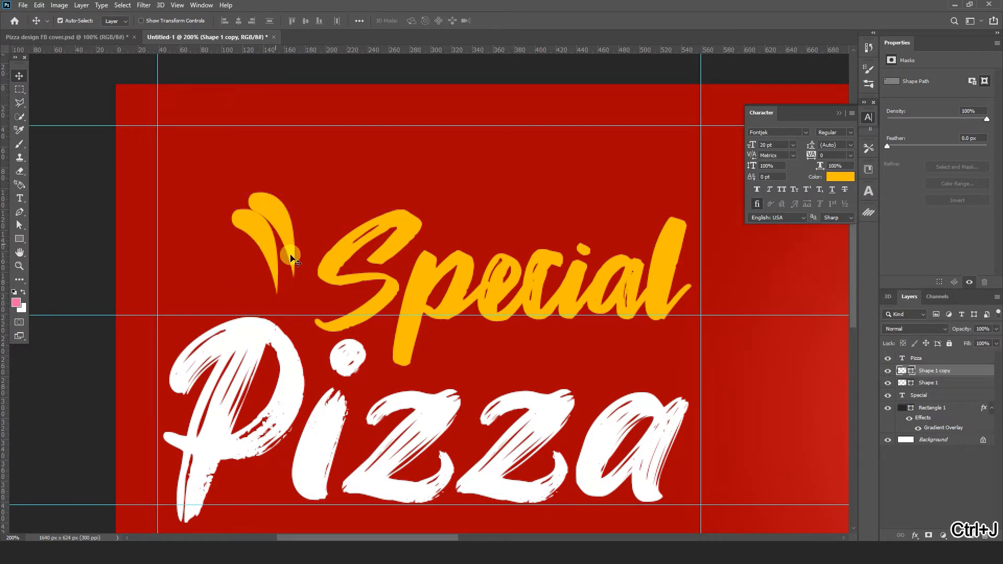
key(ctrl+t)
drag(318, 209, 301, 187)
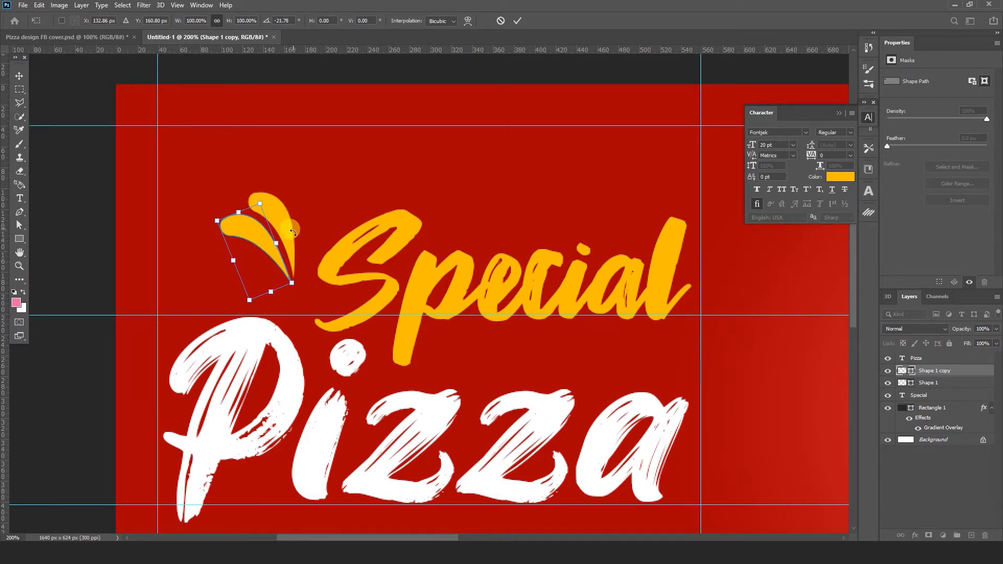
drag(267, 249, 269, 239)
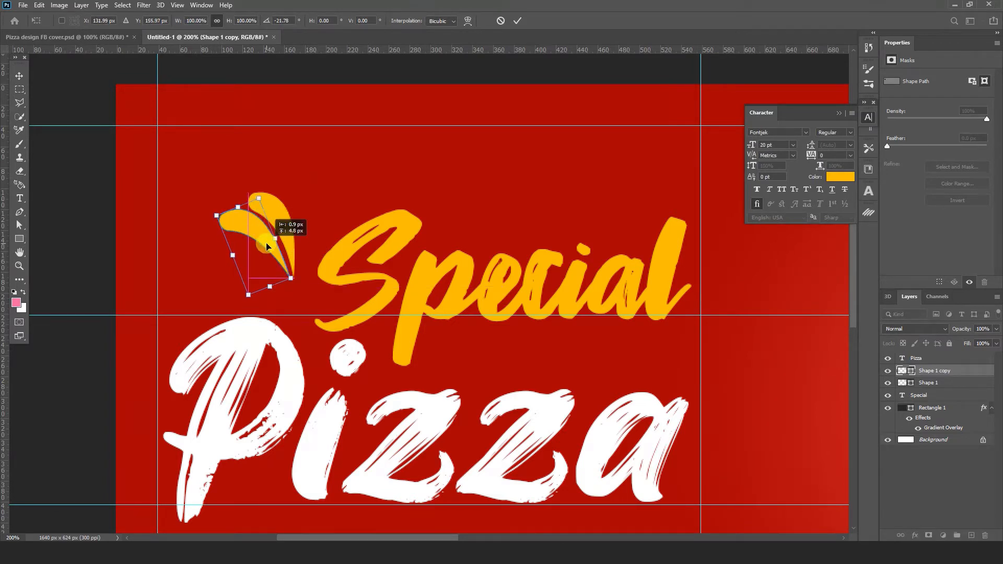
drag(309, 211, 316, 209)
drag(258, 231, 257, 240)
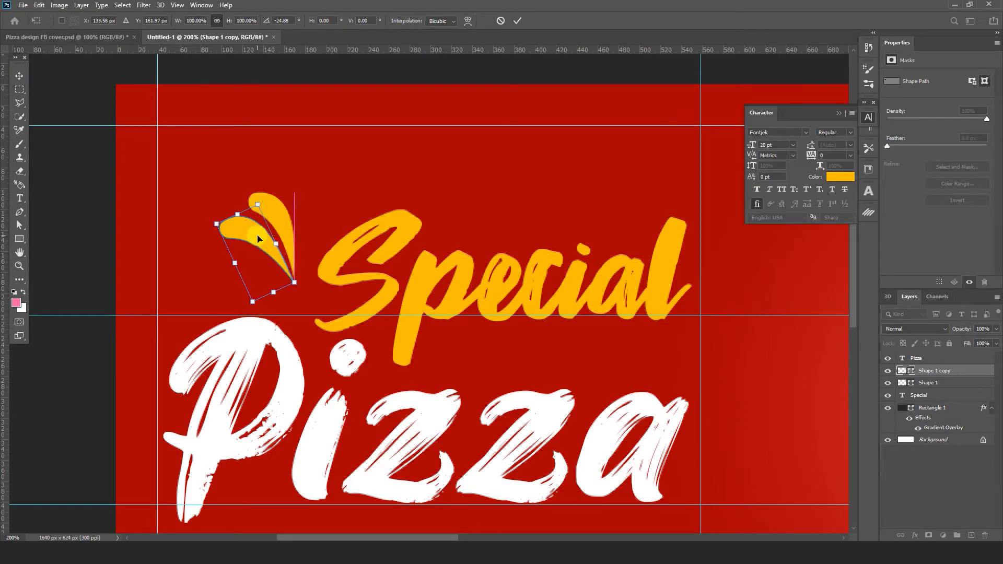
click(519, 20)
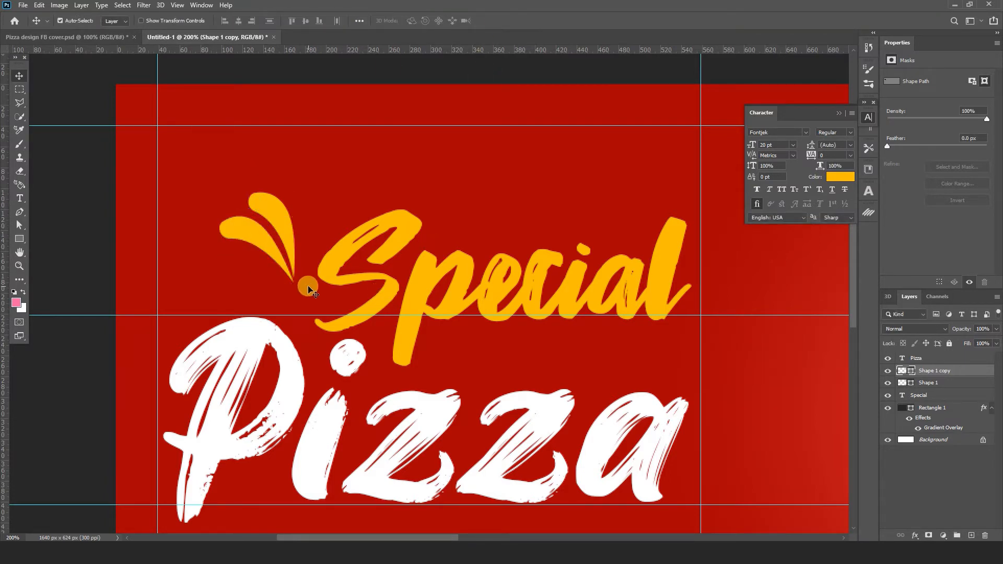
Duplicate the first drop again, scale the copy to about 63.5%, rotate it about -48°, and fit it below the other two drops
click(269, 212)
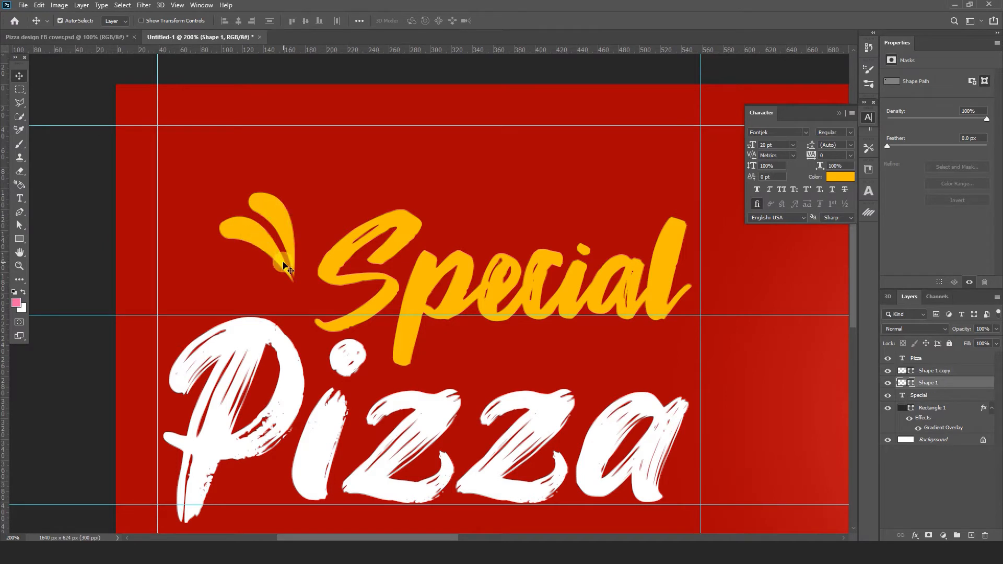
drag(287, 217, 250, 290)
key(ctrl+t)
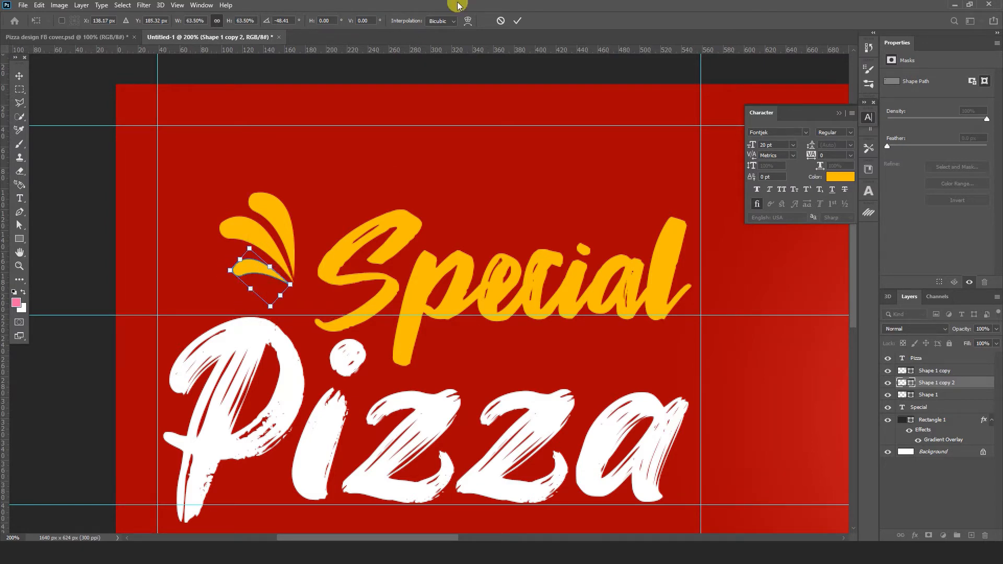
click(517, 21)
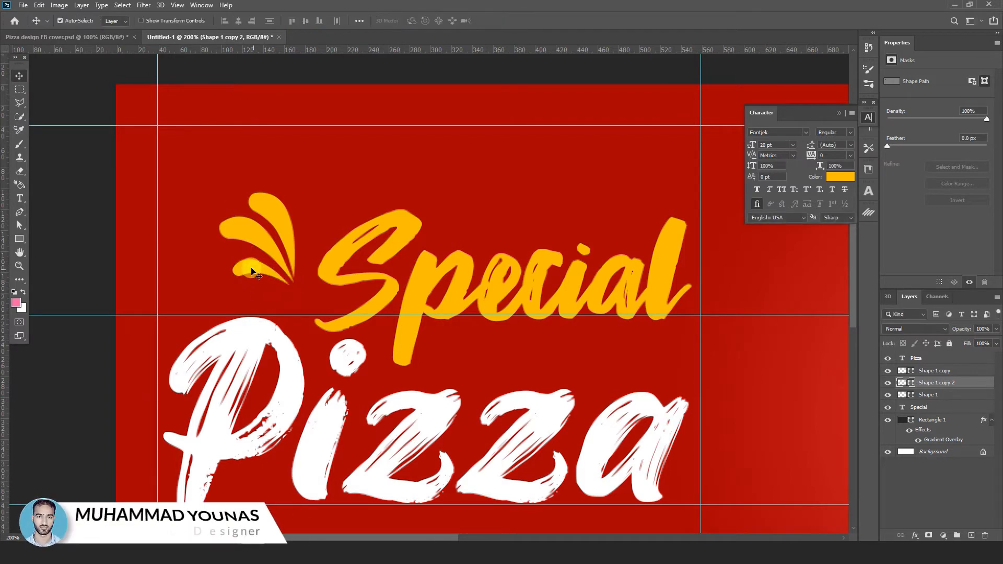
key(ctrl+t)
drag(298, 293, 306, 291)
key(Return)
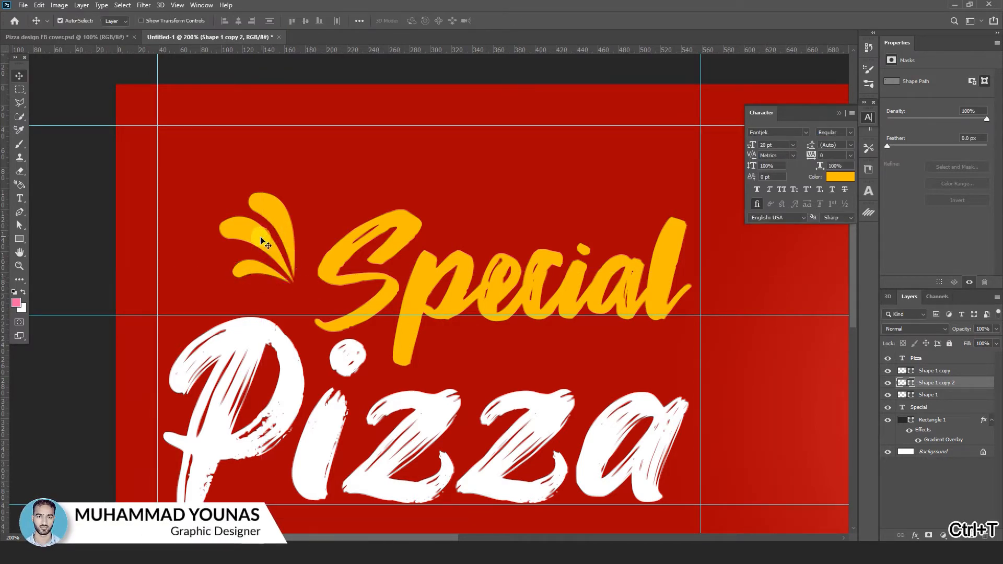
Recolour the middle drop of the splash white
click(261, 242)
double_click(900, 375)
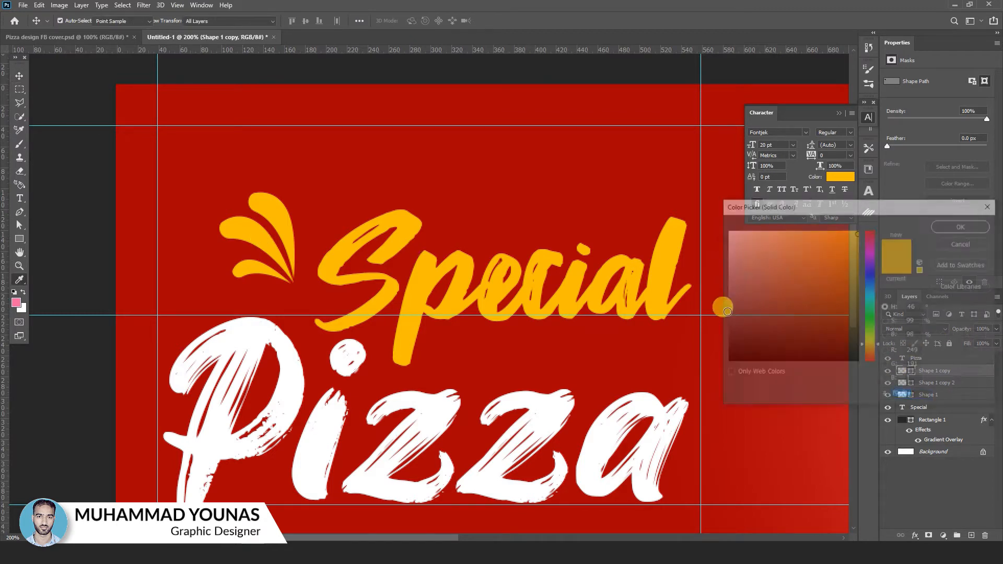
drag(757, 277, 681, 200)
click(963, 225)
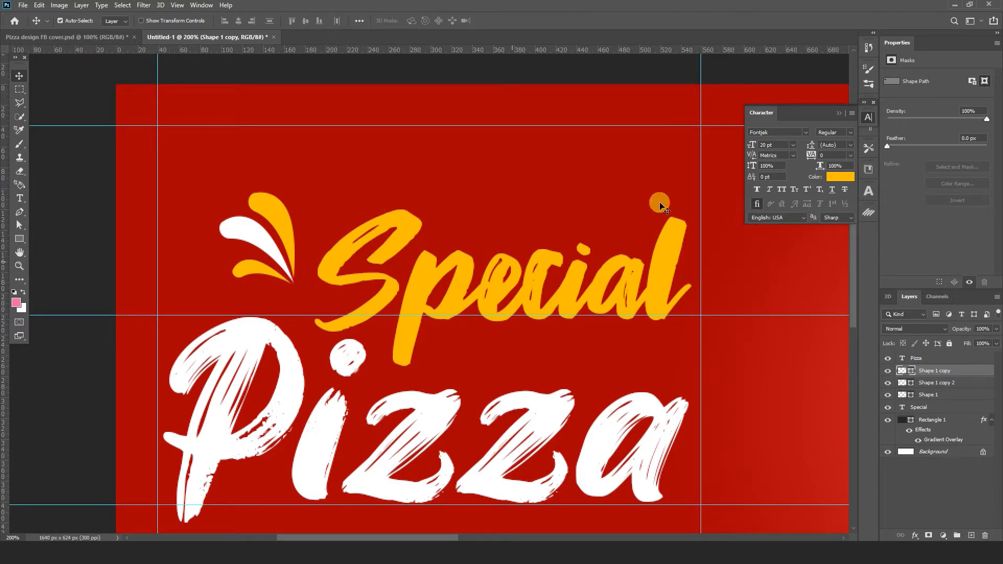
Collapse the Character settings and move all three splash drops together down beside "Special", level with the top of its "S"
click(868, 118)
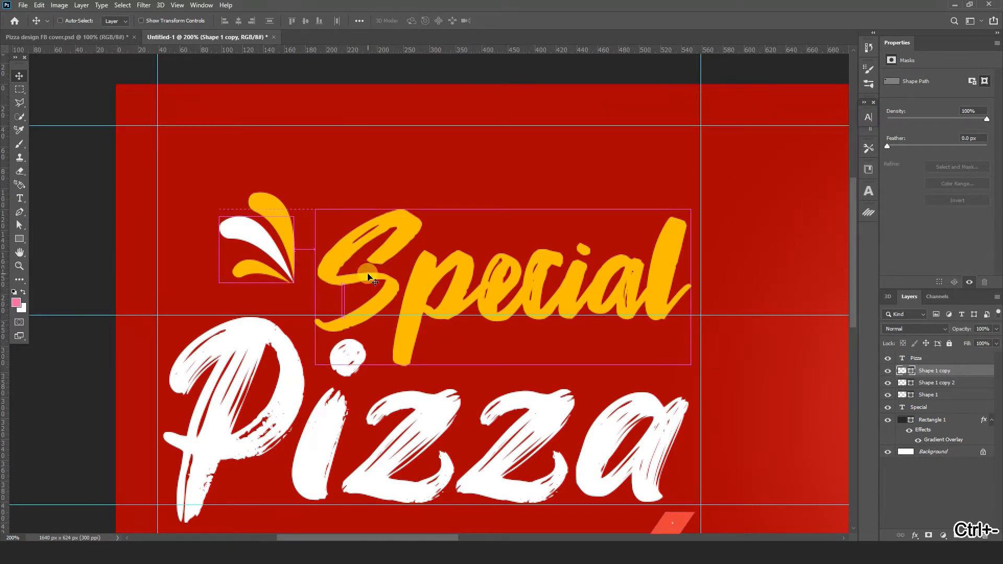
key(ctrl+minus)
click(342, 285)
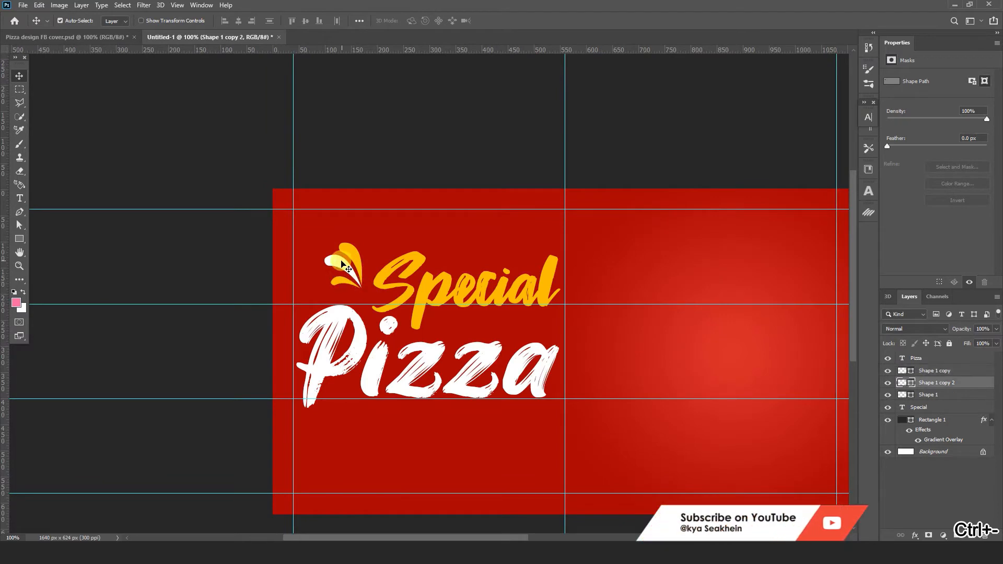
shift+click(348, 270)
shift+click(351, 256)
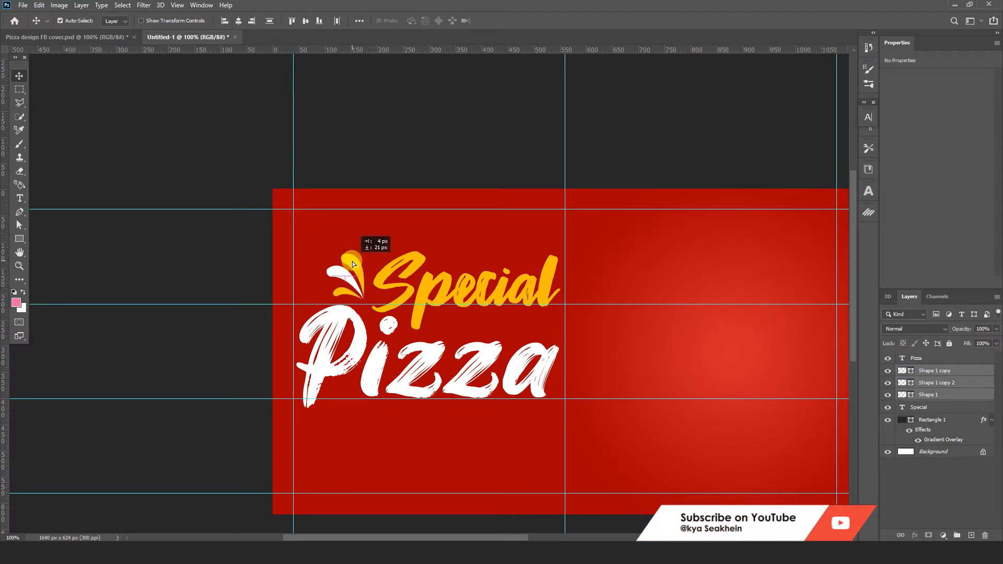
drag(649, 351, 433, 302)
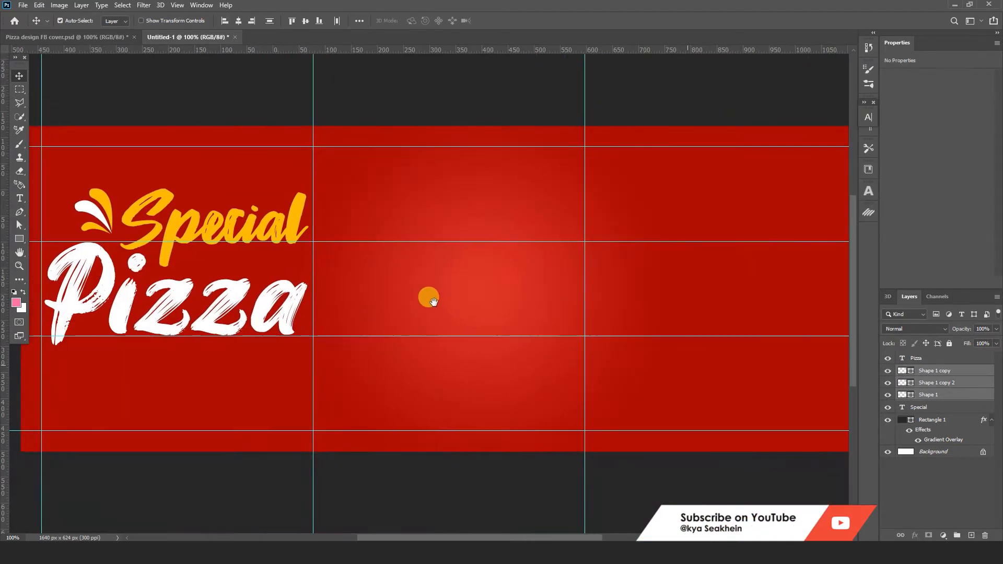
click(388, 483)
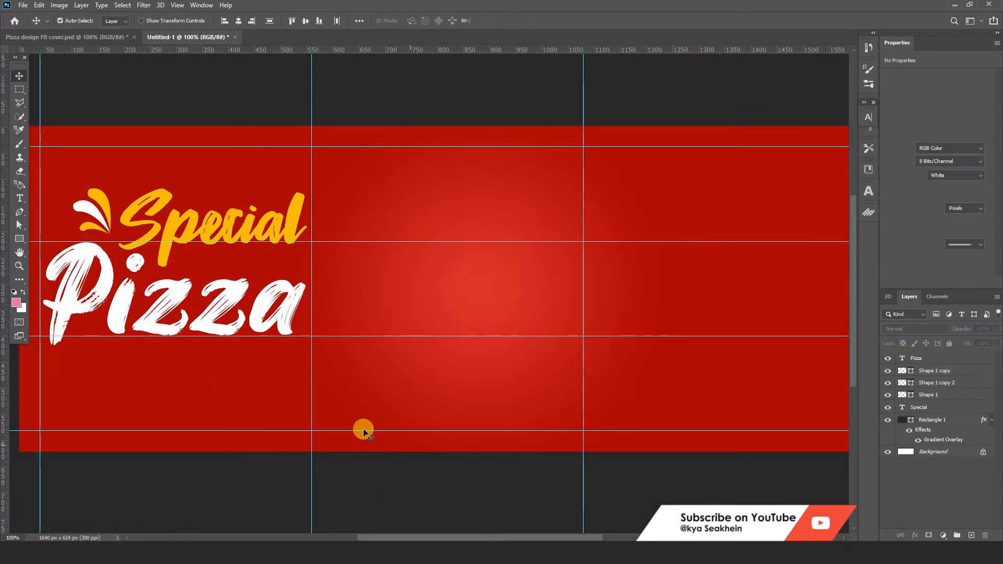
Draw a rectangle of about 230 × 67 px below "Pizza" and round all its corners to 33.5 px
click(19, 239)
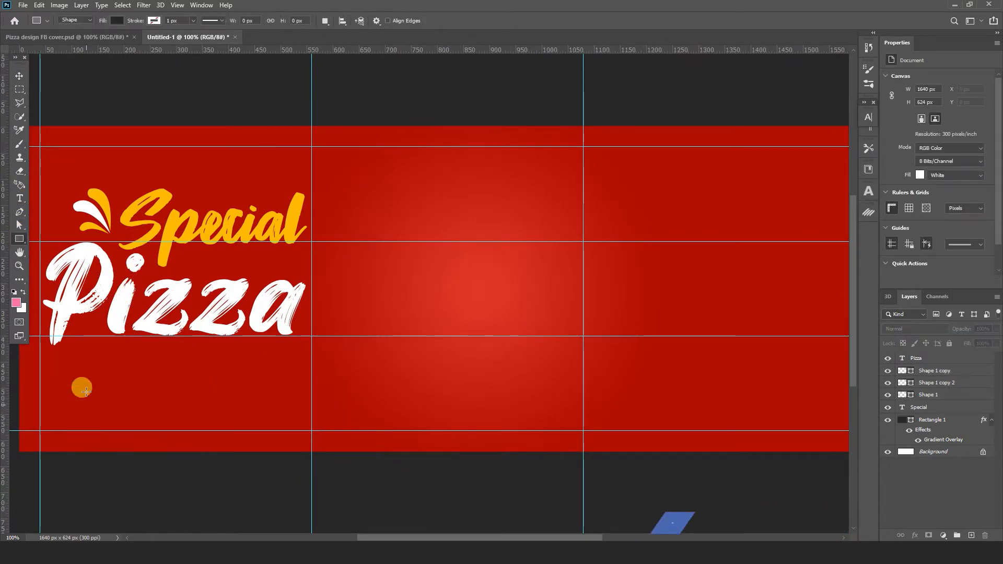
drag(53, 387, 173, 421)
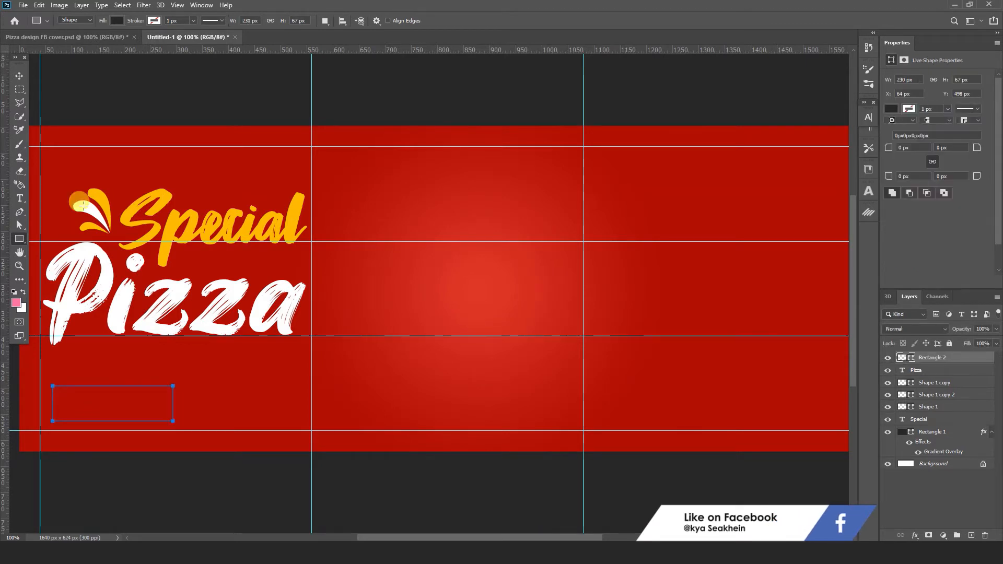
click(908, 147)
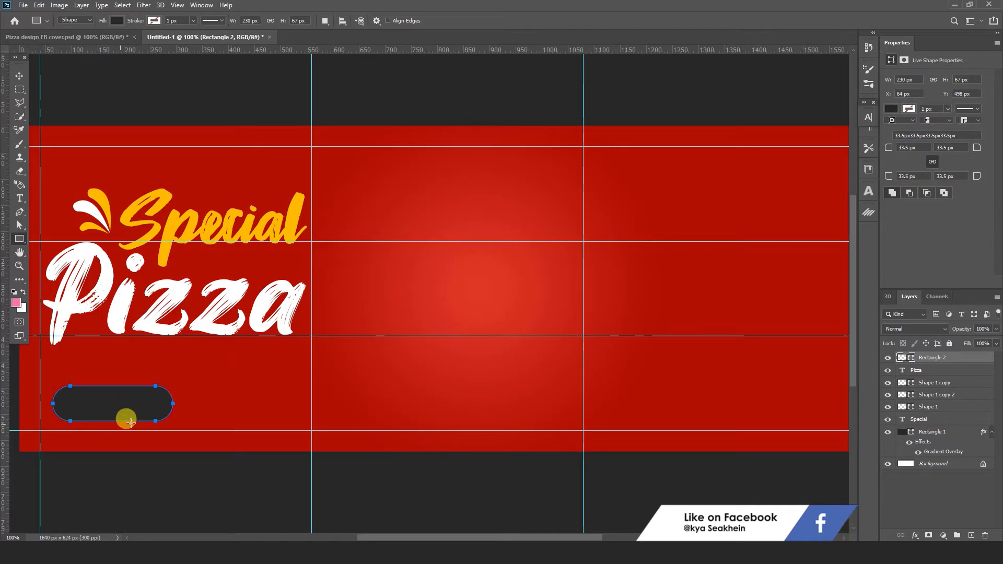
Fill the rounded rectangle with the yellow f9bf01 sampled from the "Special" text
click(19, 77)
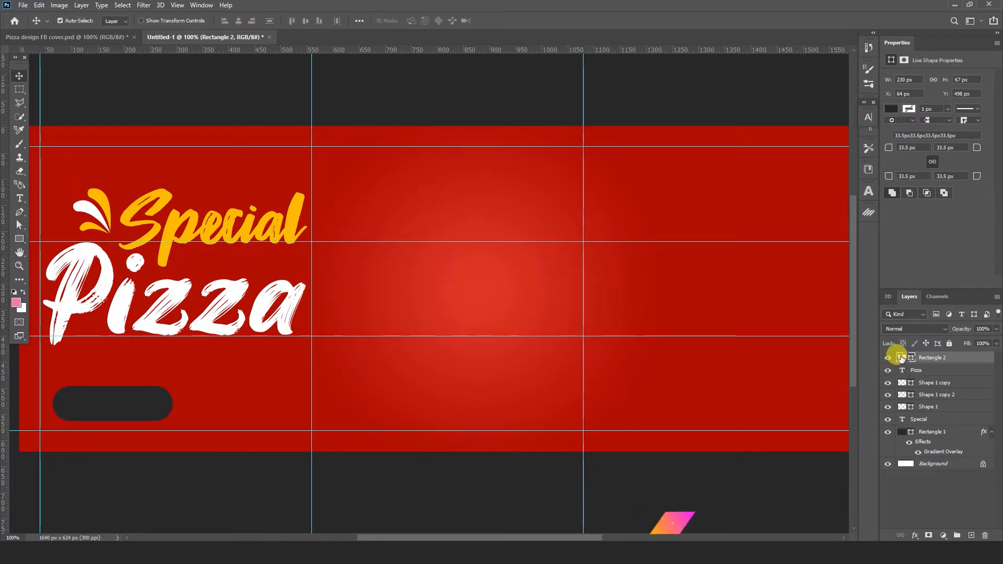
double_click(900, 357)
click(168, 222)
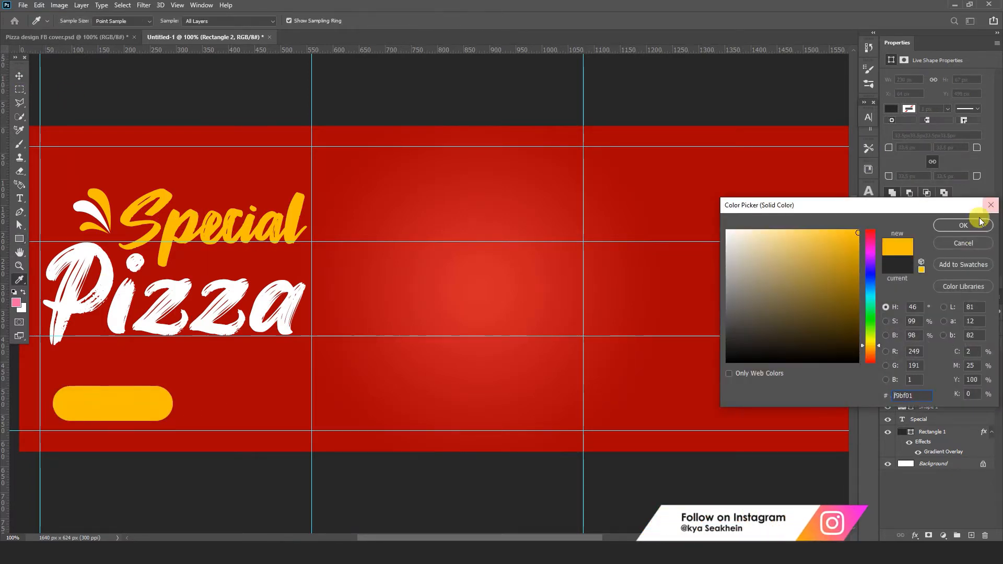
click(964, 225)
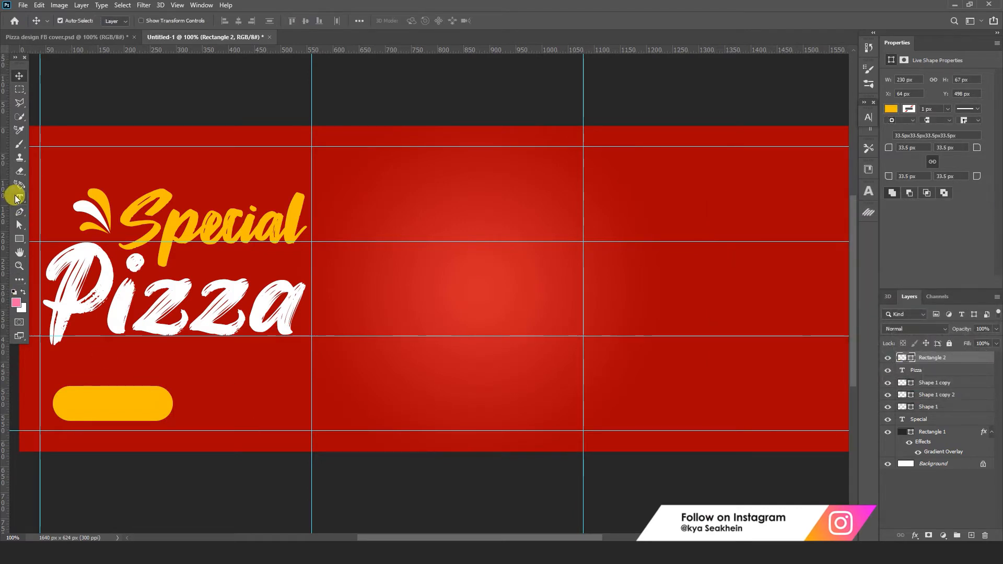
On a new layer, paint one soft dark brush dab of about 130 × 123 px over the yellow pill's lower edge
click(20, 145)
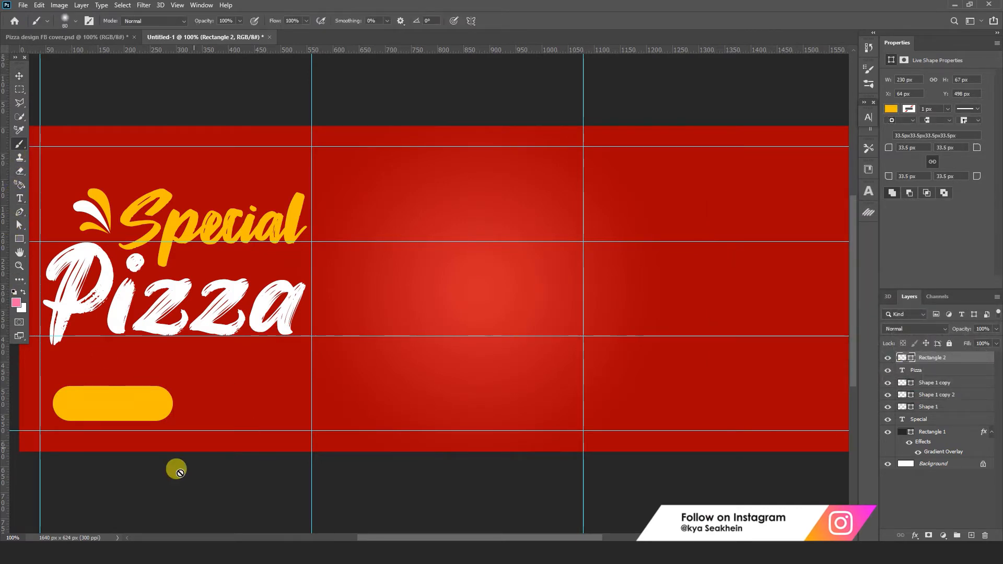
click(972, 535)
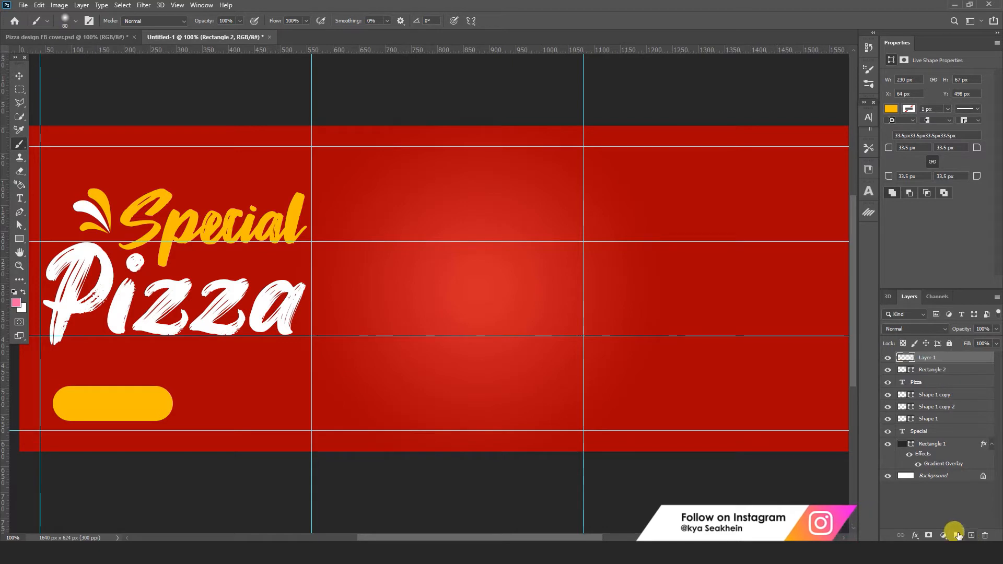
alt+click(134, 473)
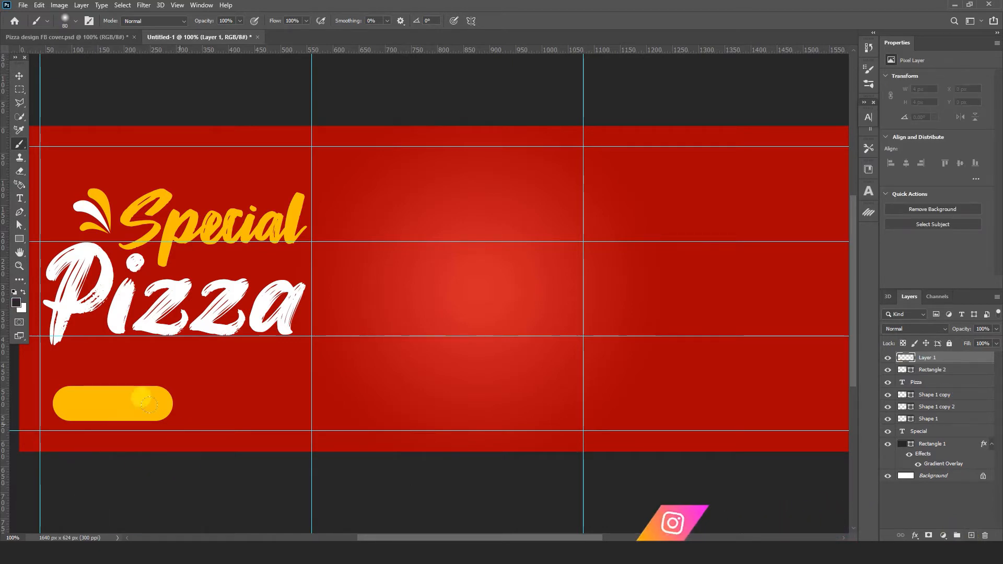
click(106, 414)
click(19, 77)
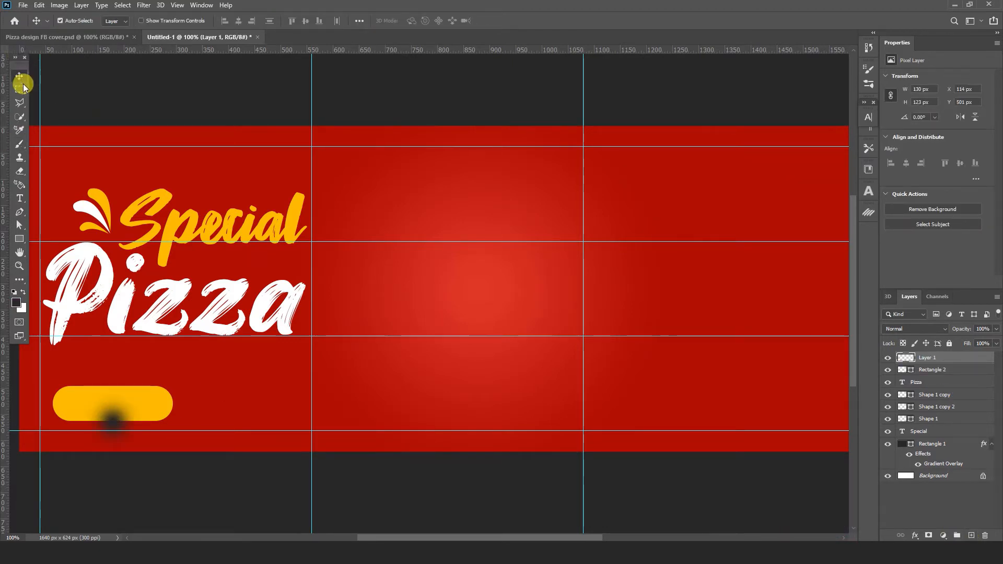
Squash the dark dab into a wide, thin shadow along the yellow pill's lower edge and bring the pill to the front
drag(145, 443, 150, 450)
key(ctrl+t)
mouse_move(115, 389)
mouse_down()
mouse_move(117, 434)
mouse_move(181, 442)
mouse_move(135, 421)
mouse_up()
key(Return)
click(162, 403)
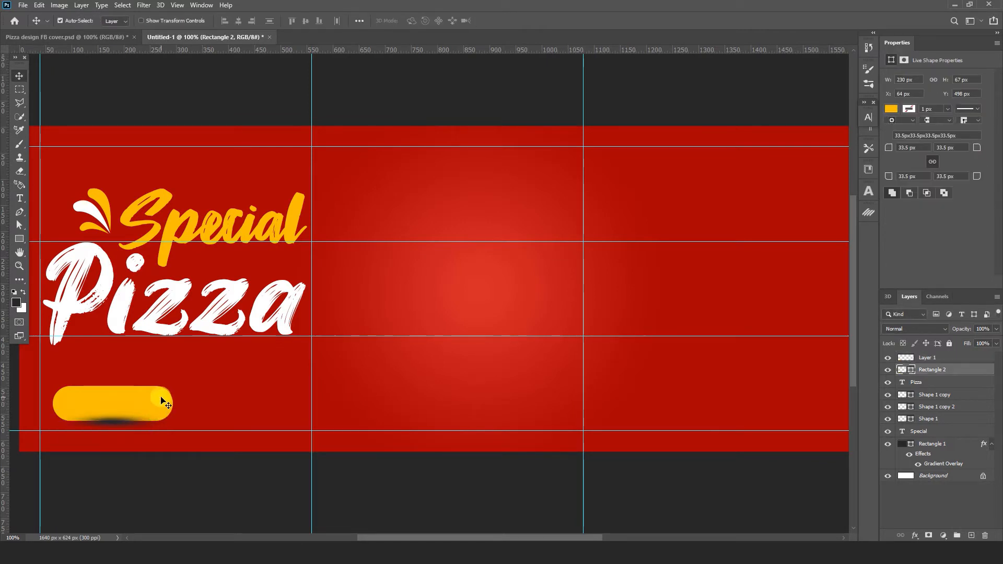
key(ctrl+shift+bracketright)
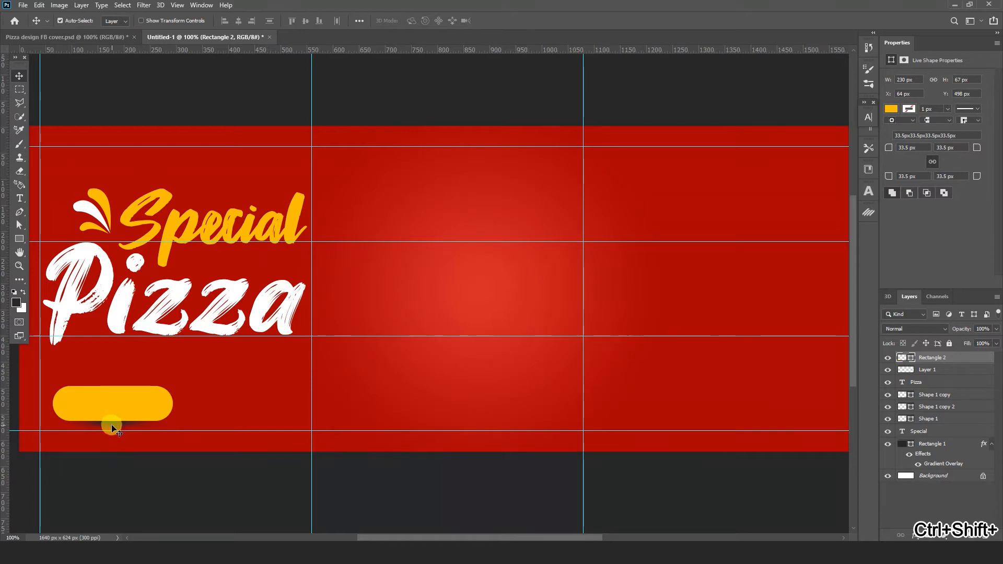
Scale the yellow pill together with its shadow down to about 86%, making the pill about 198 × 58 px
click(113, 429)
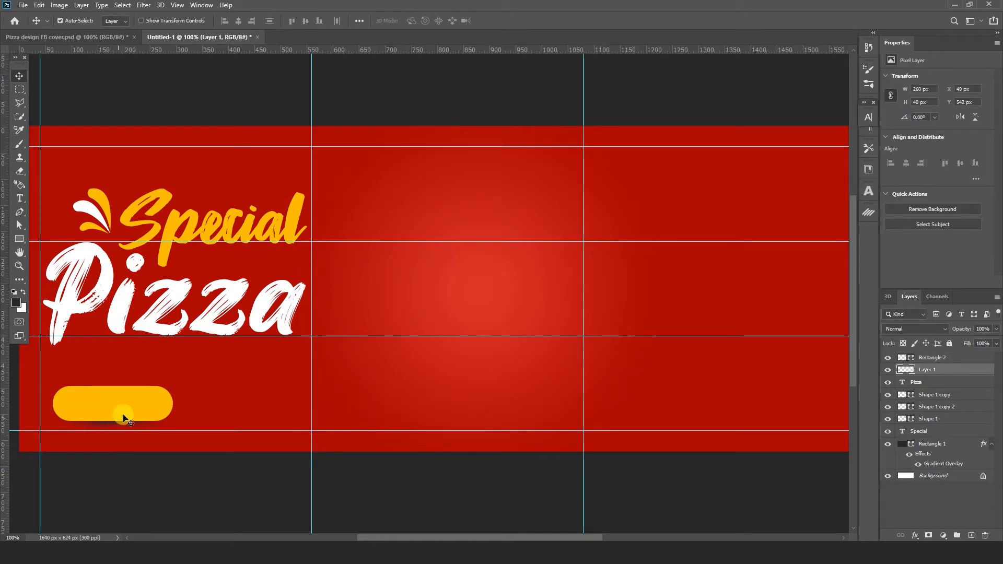
shift+click(159, 405)
drag(159, 405, 124, 401)
key(ctrl+t)
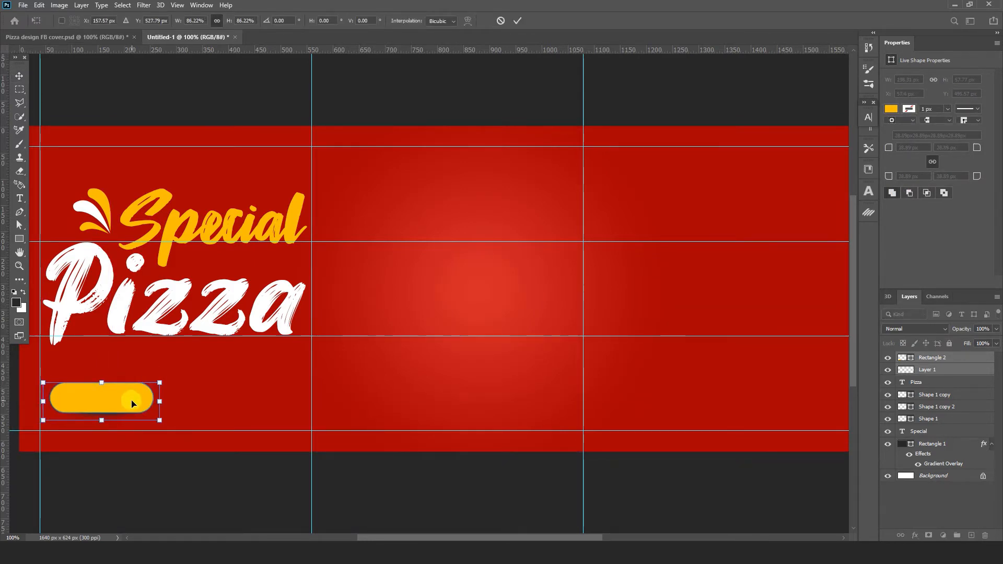
key(Return)
Add the text "Order Now" next to the yellow pill and set its font to James Stroker
click(22, 199)
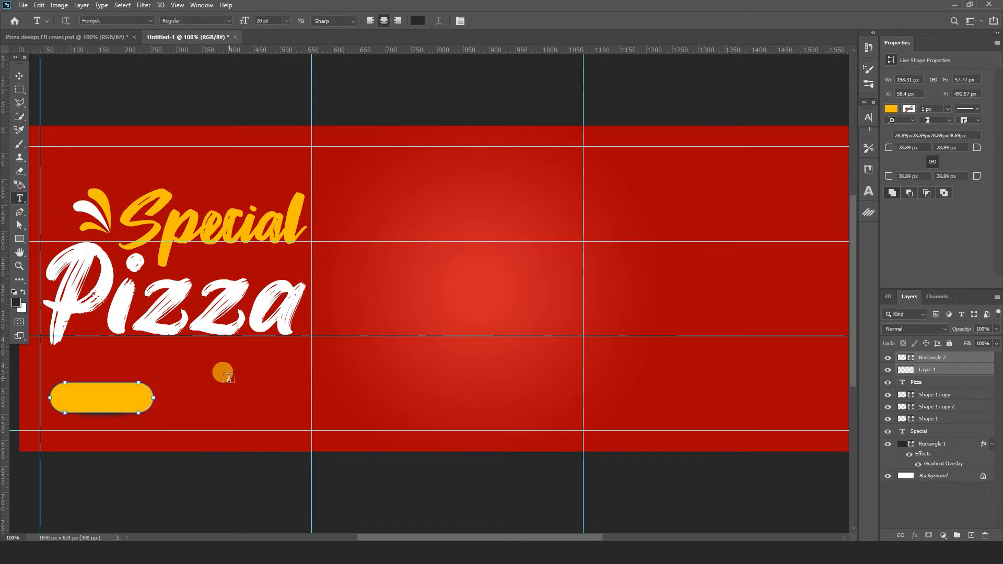
click(270, 406)
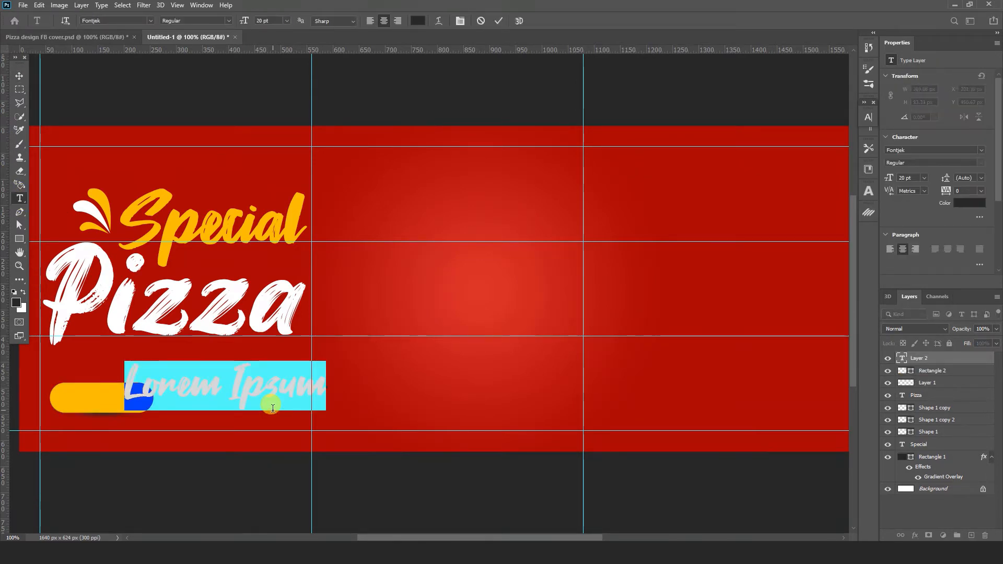
text(Order)
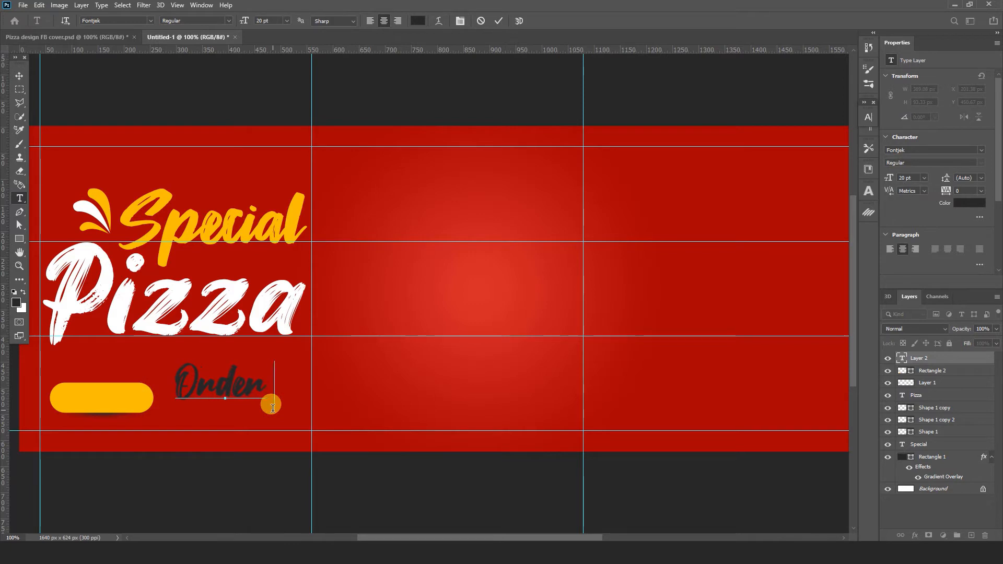
text( Now)
key(ctrl+a)
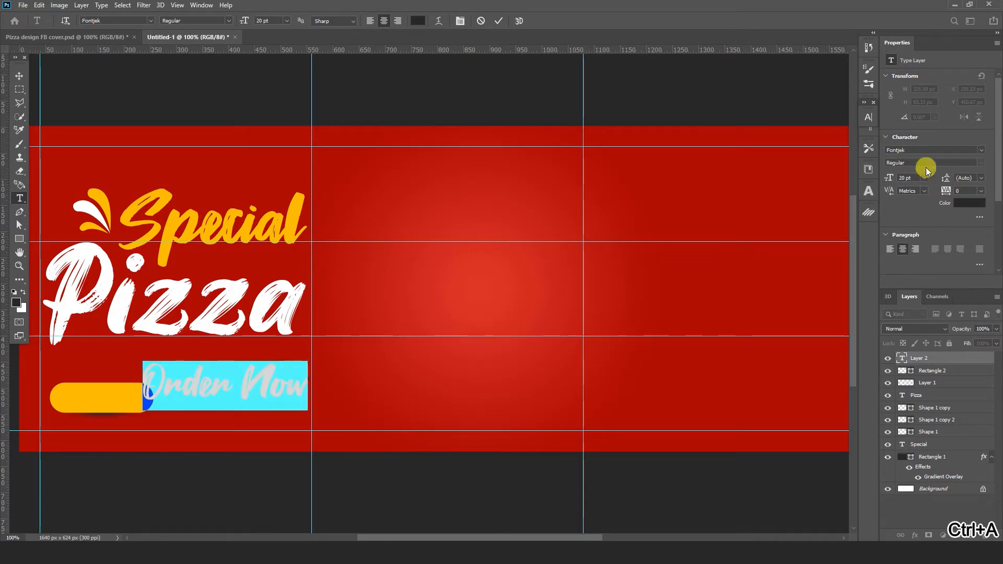
click(868, 117)
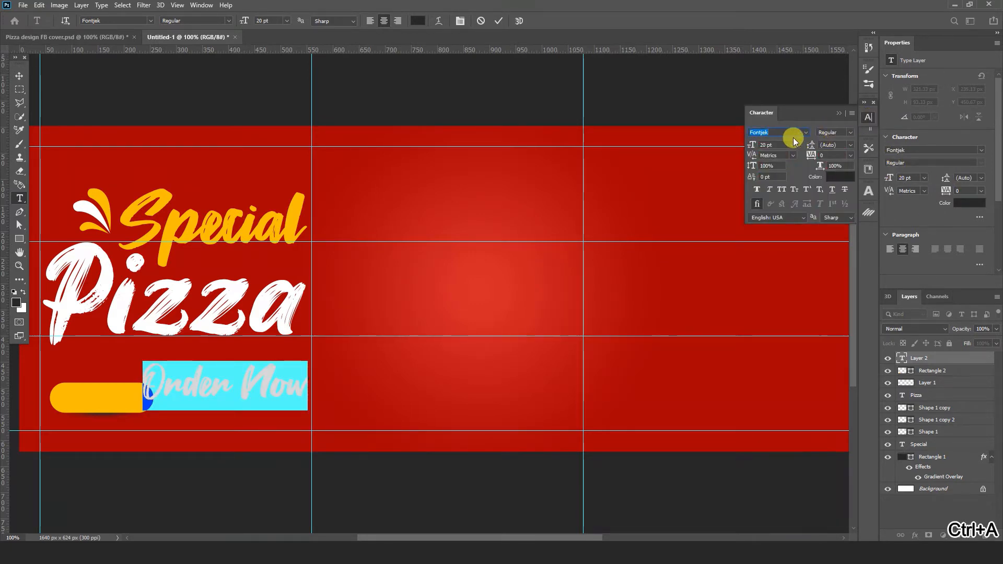
text(James Stroker)
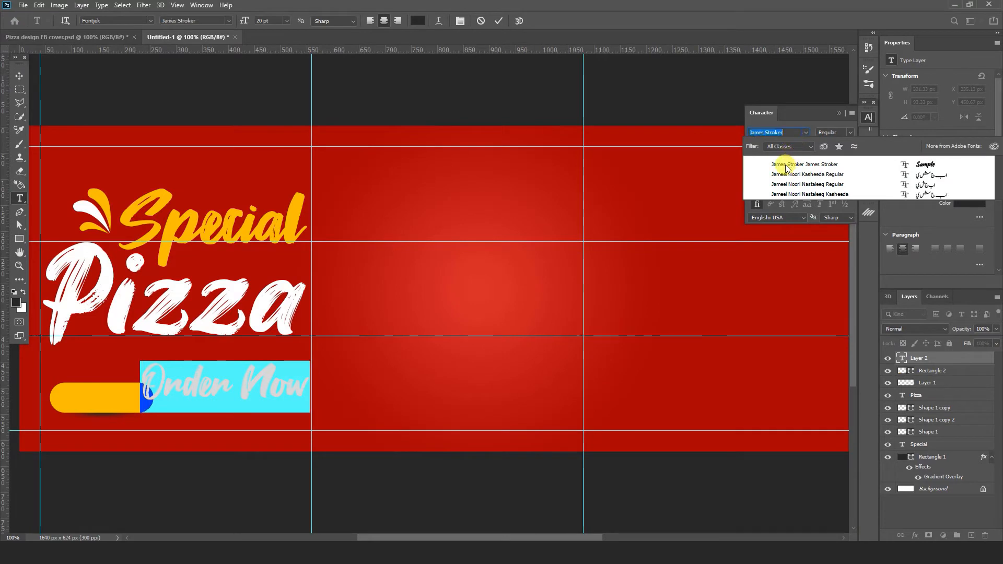
click(785, 165)
click(19, 76)
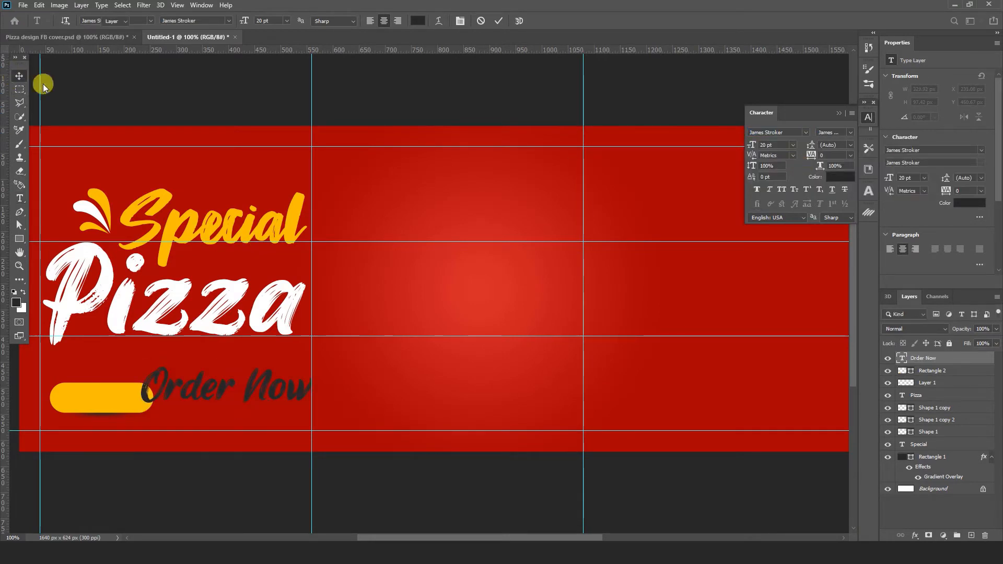
Scale the "Order Now" text down to about 146 × 43 px and place it on the yellow pill
key(ctrl+t)
drag(313, 389, 139, 398)
click(518, 21)
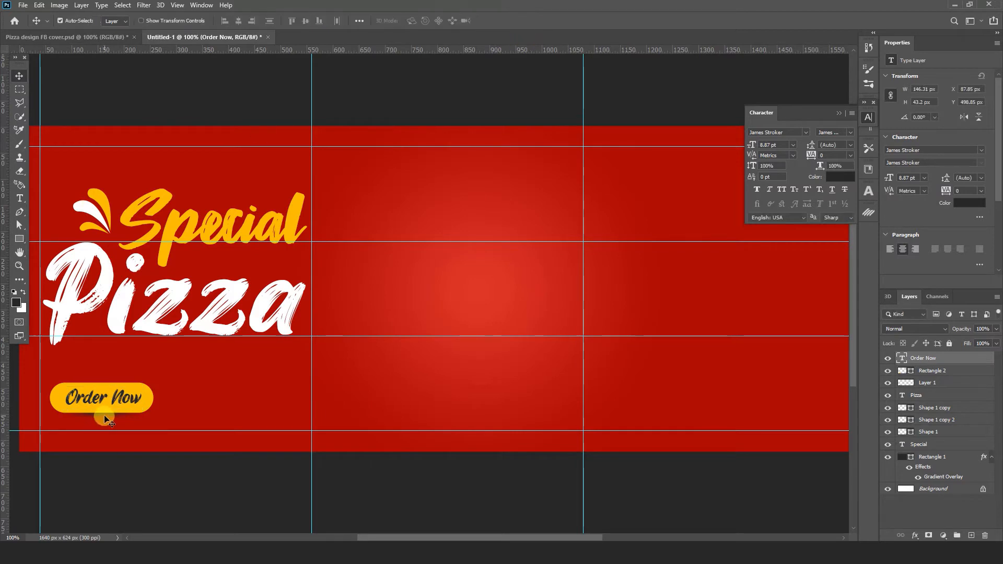
Align the "Order Now" text and the yellow pill on their centers
shift+click(148, 404)
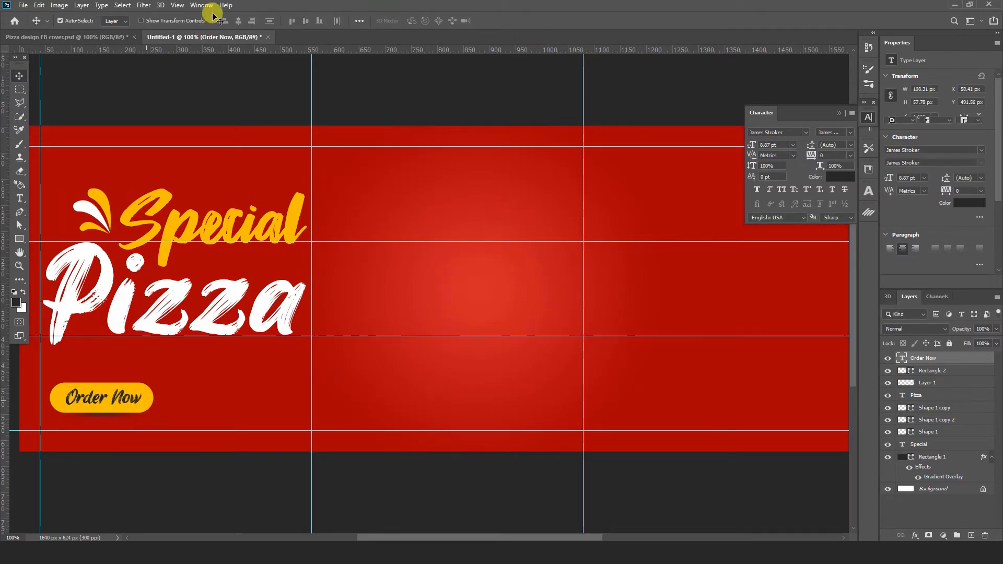
click(305, 21)
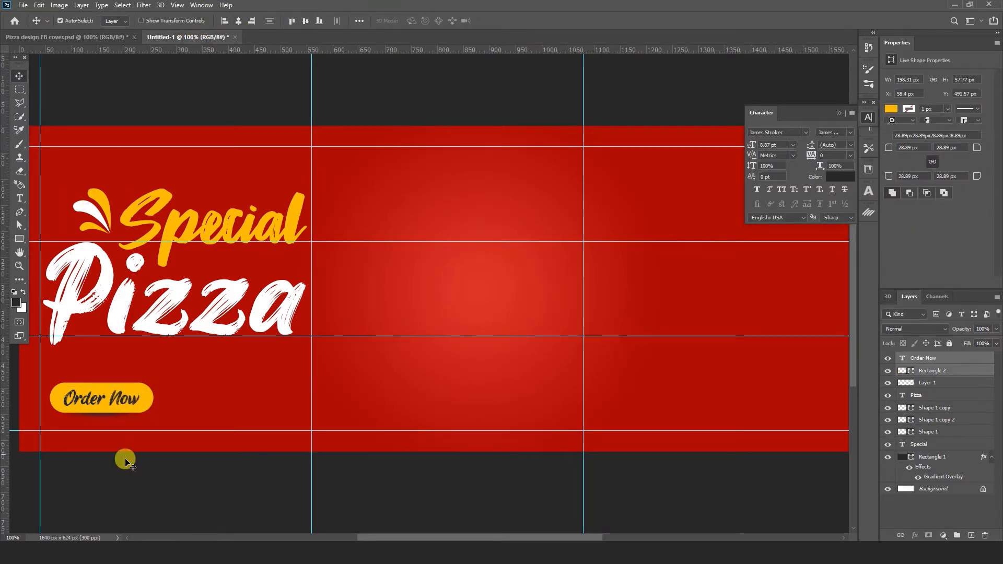
click(160, 476)
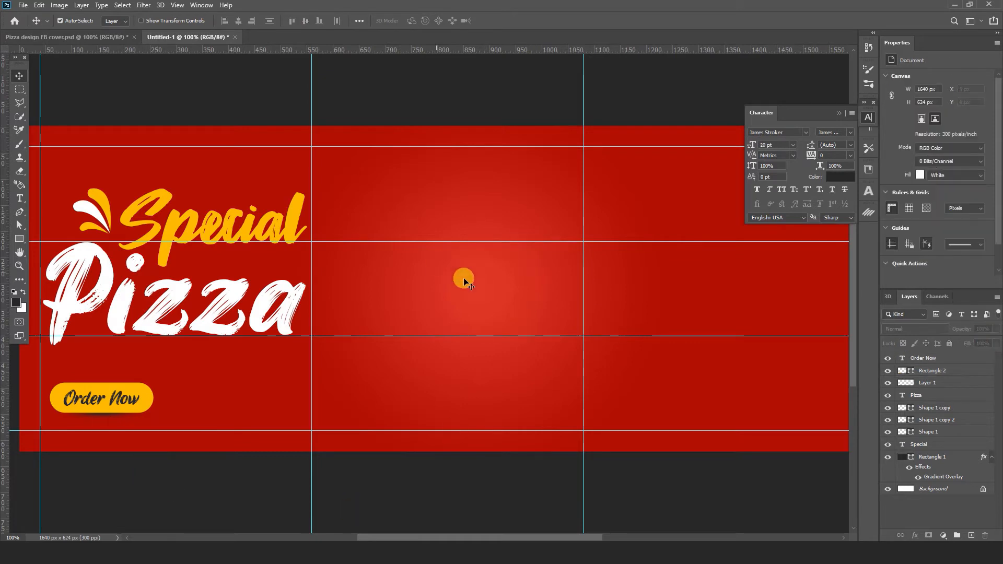
click(869, 123)
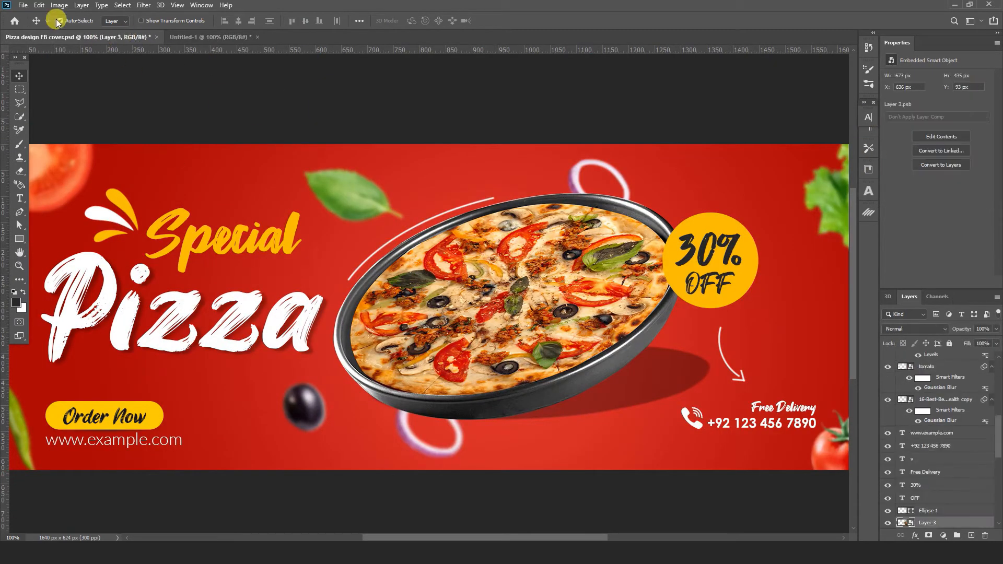
Copy the pizza pan layer from Pizza design FB cover.psd and paste it in the same place in the Untitled-1 banner
click(39, 7)
click(50, 79)
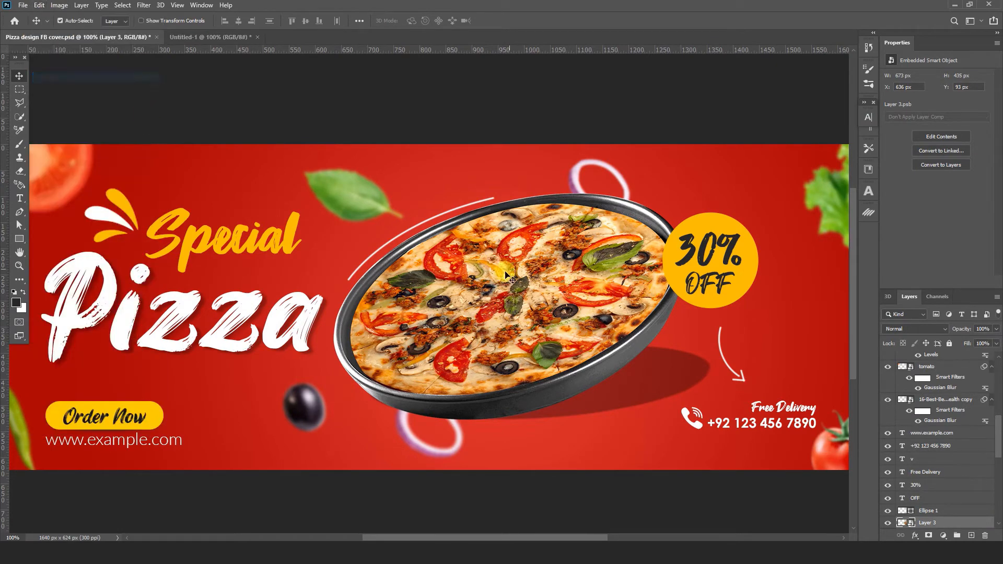
click(209, 37)
click(38, 5)
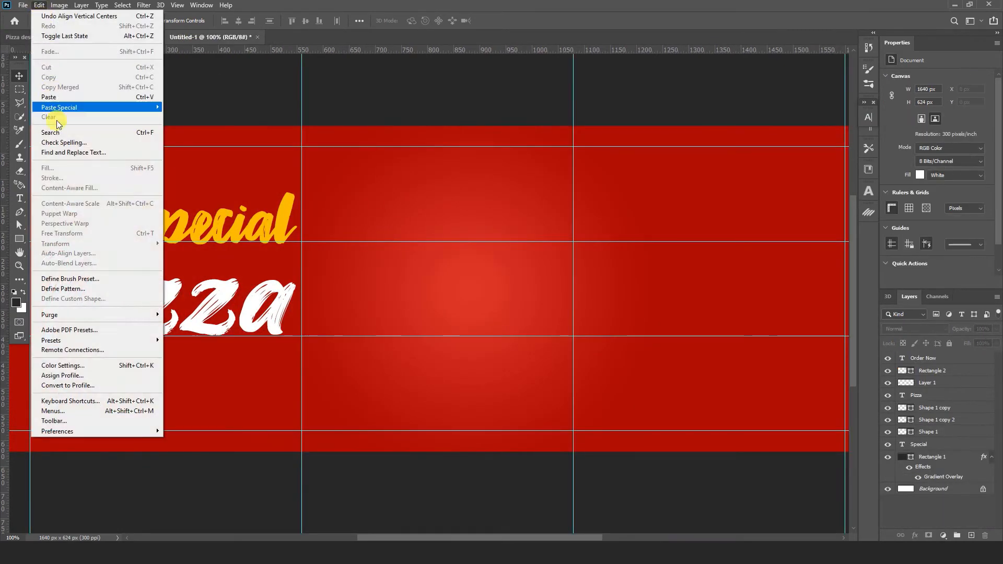
mouse_move(113, 110)
click(201, 106)
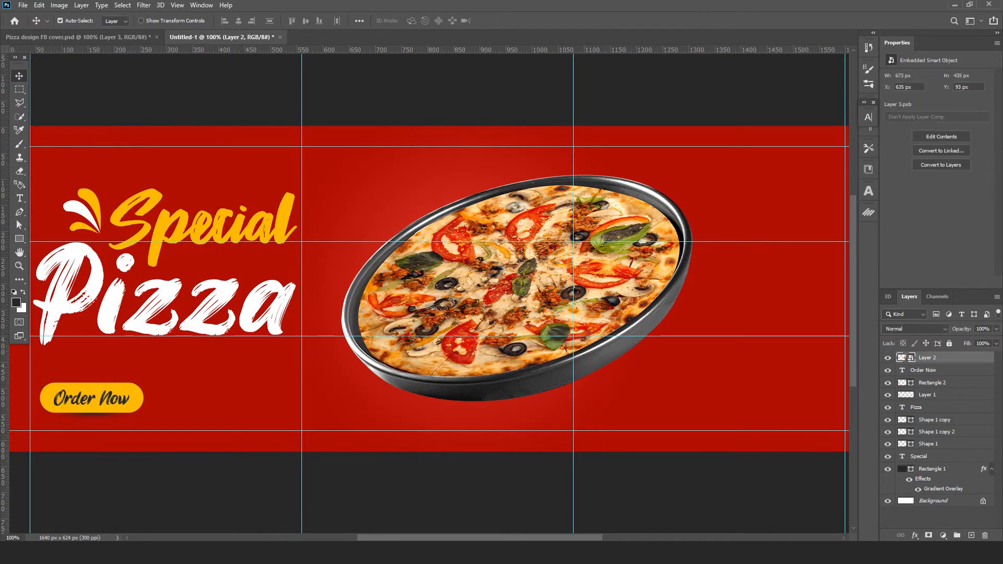
Add a drop shadow to the pizza layer with 40% opacity and a size of 5 px
click(911, 536)
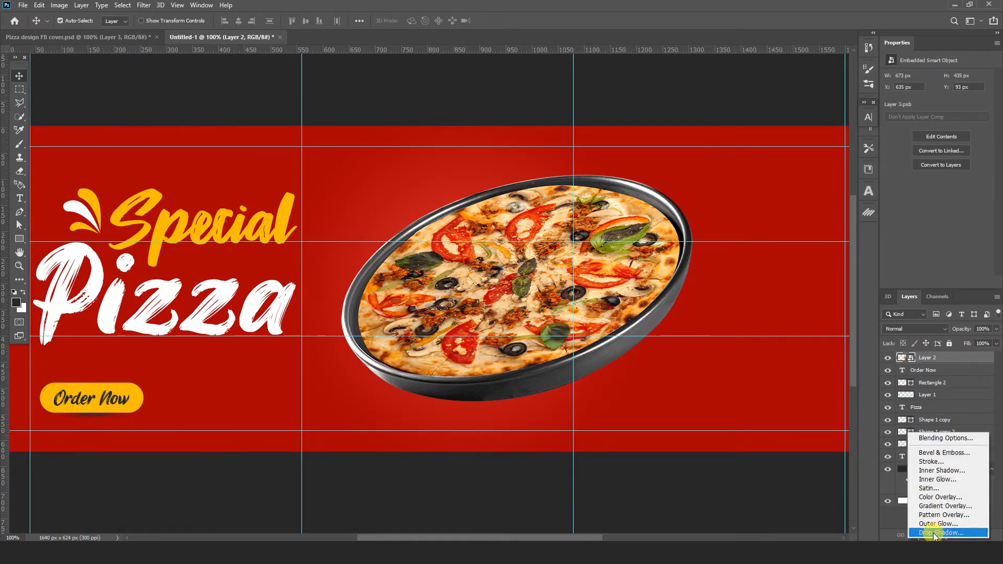
click(927, 532)
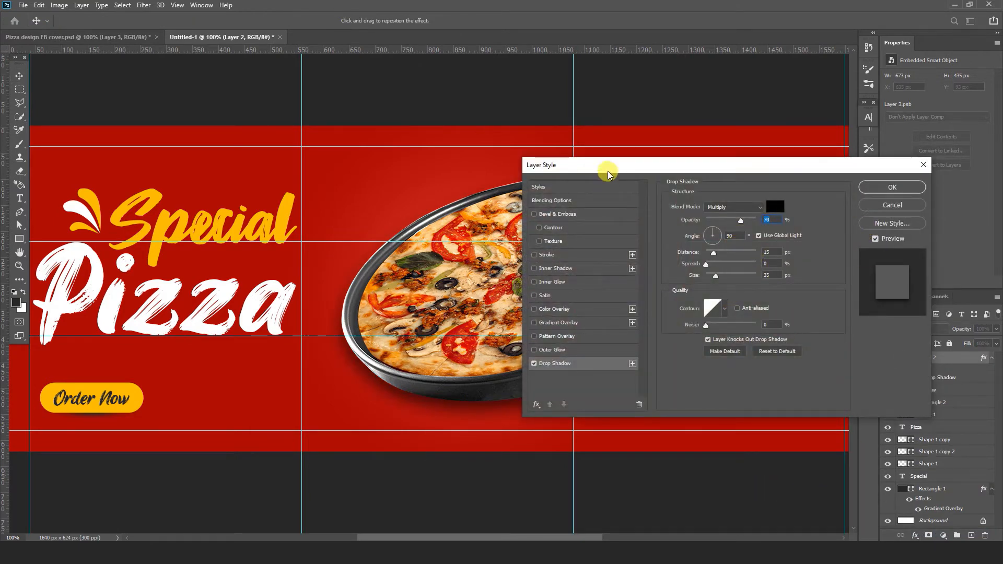
drag(608, 173, 647, 169)
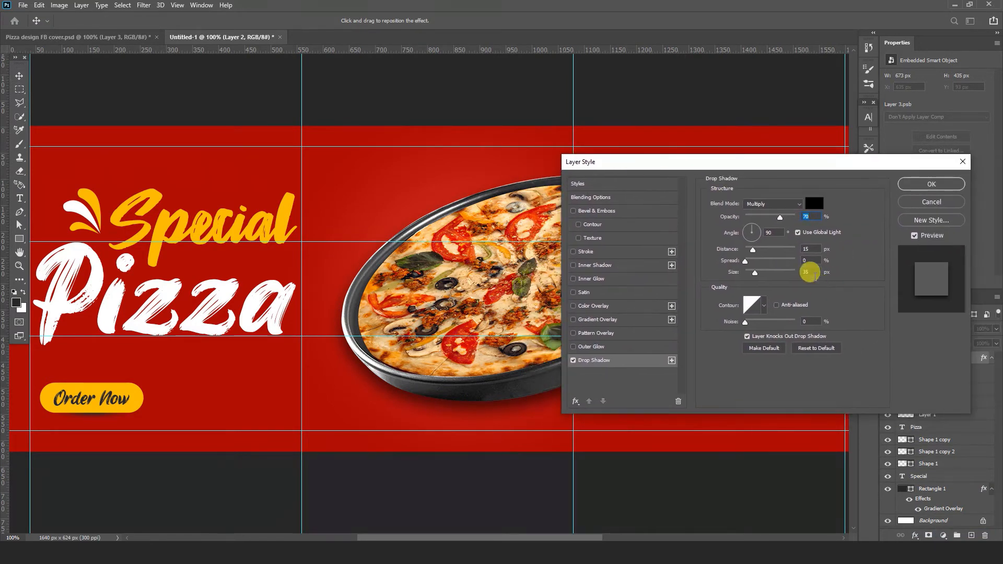
drag(809, 272, 743, 274)
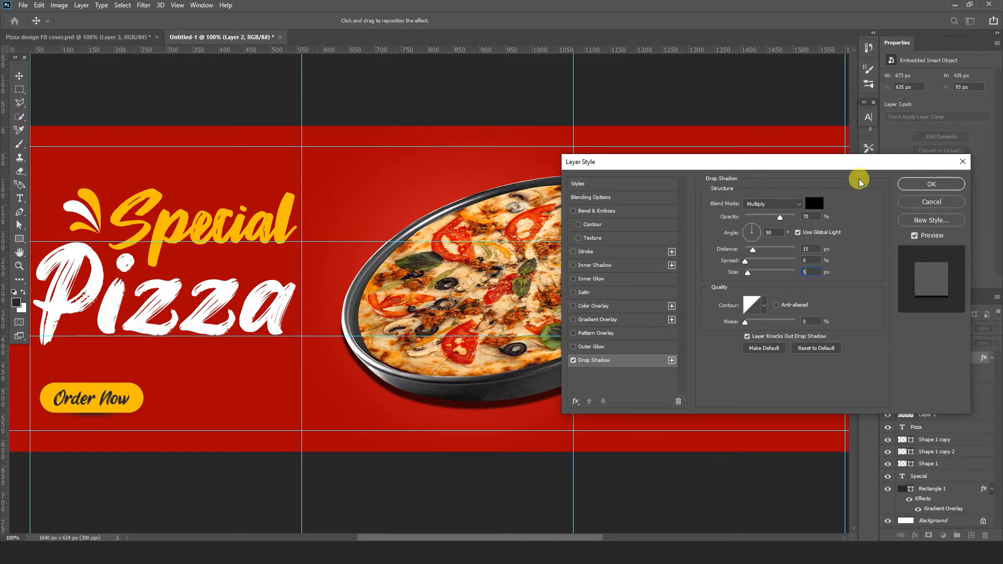
drag(851, 169, 653, 202)
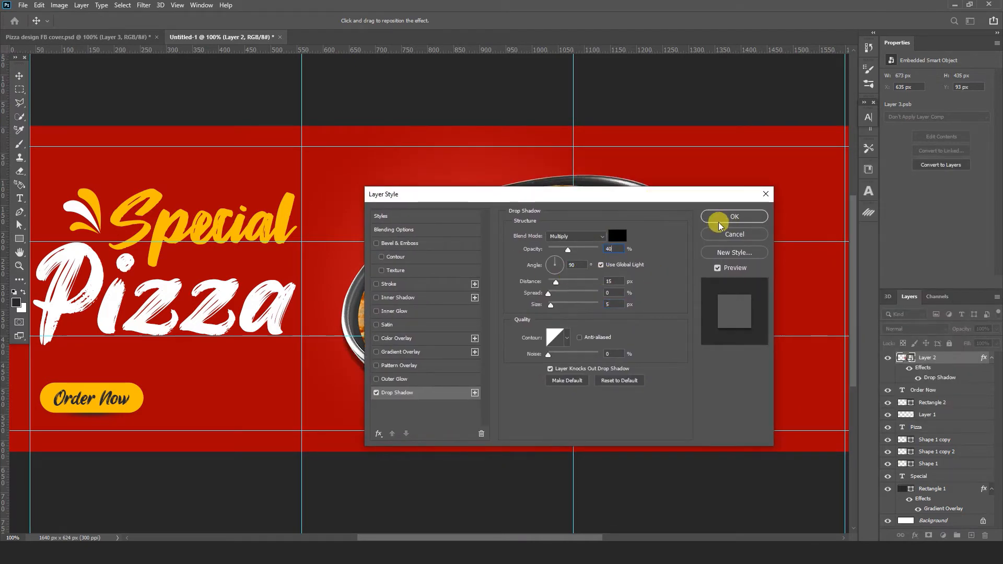
Shift the pizza's drop shadow down and to the right, to an angle of 155° and a distance of 76 px
drag(614, 200, 925, 195)
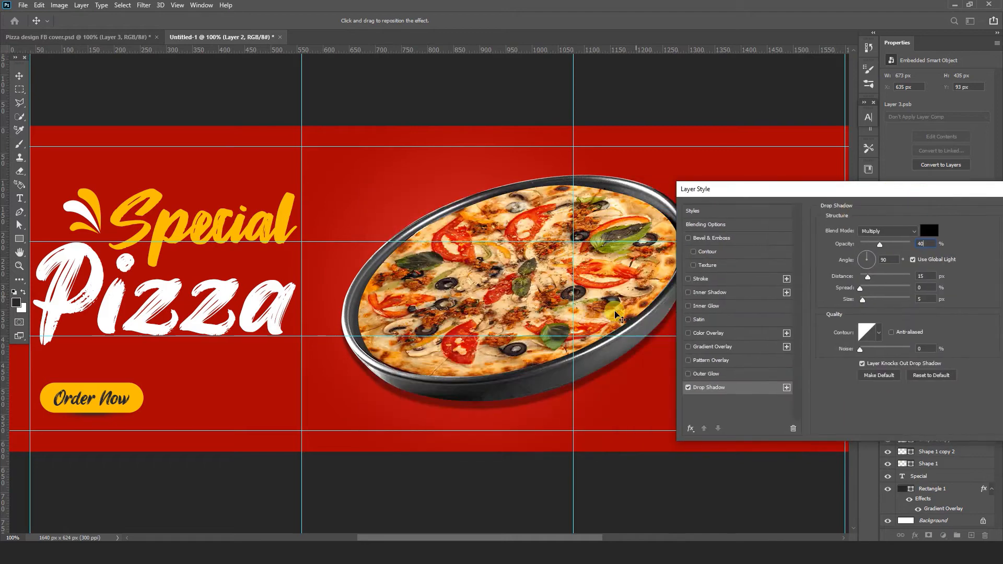
drag(609, 330, 621, 329)
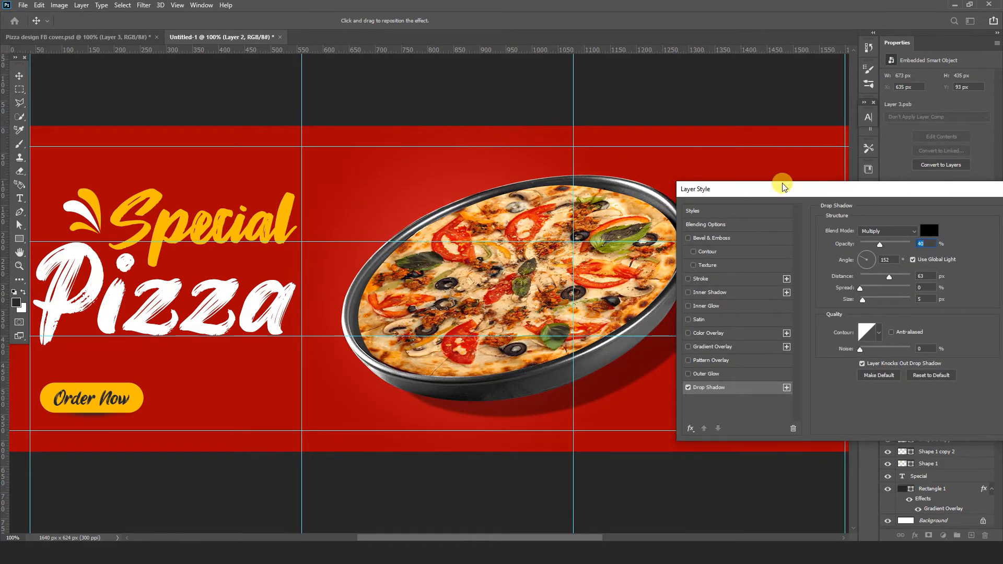
drag(783, 188, 282, 153)
drag(686, 318, 700, 316)
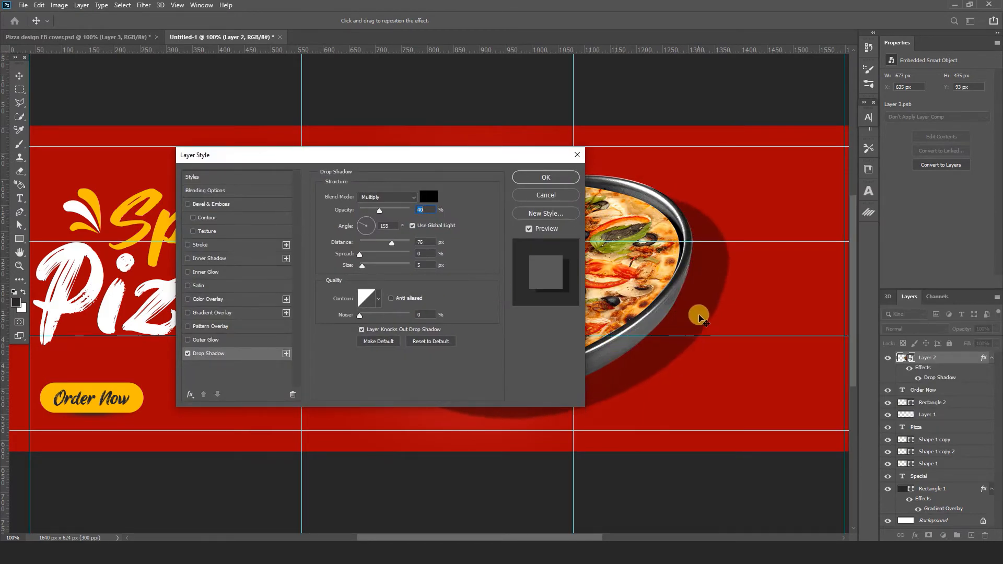
click(537, 180)
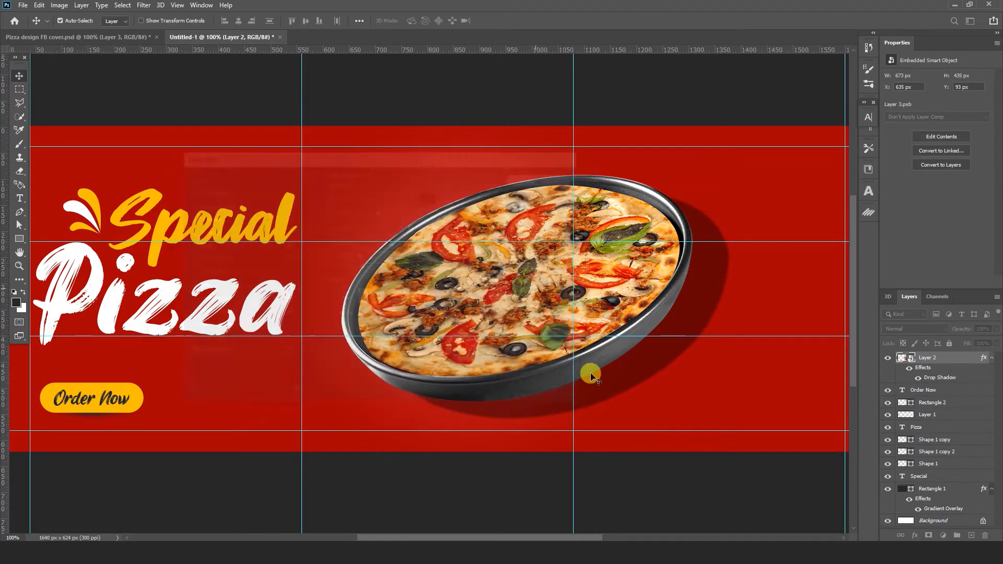
Convert the pizza's drop shadow effect into a separate layer
right_click(984, 357)
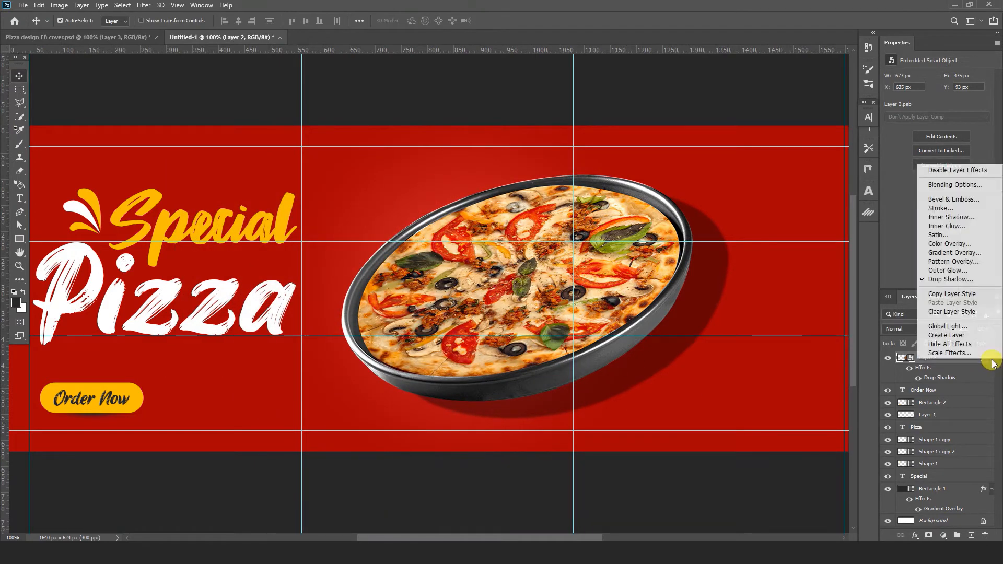
click(948, 336)
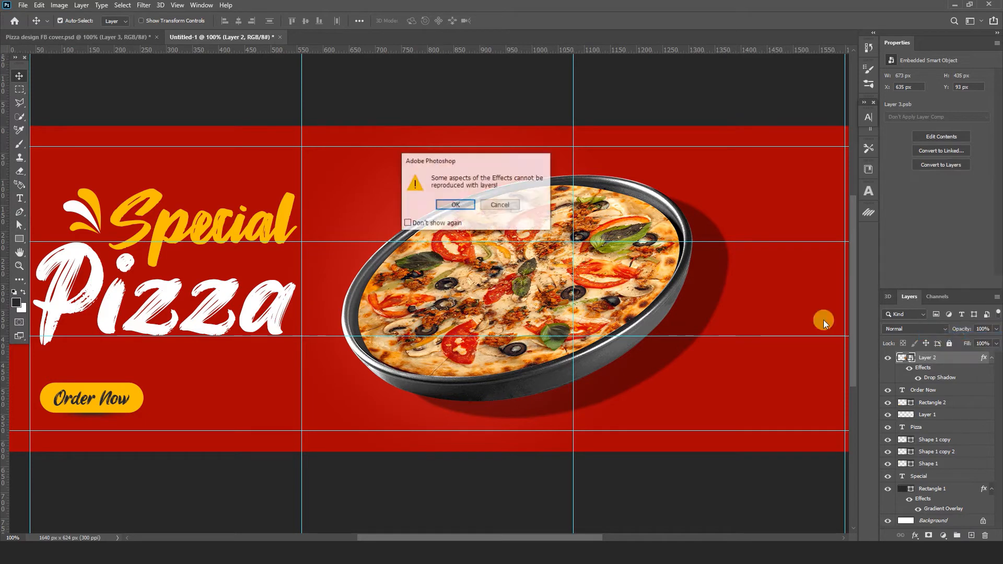
click(447, 207)
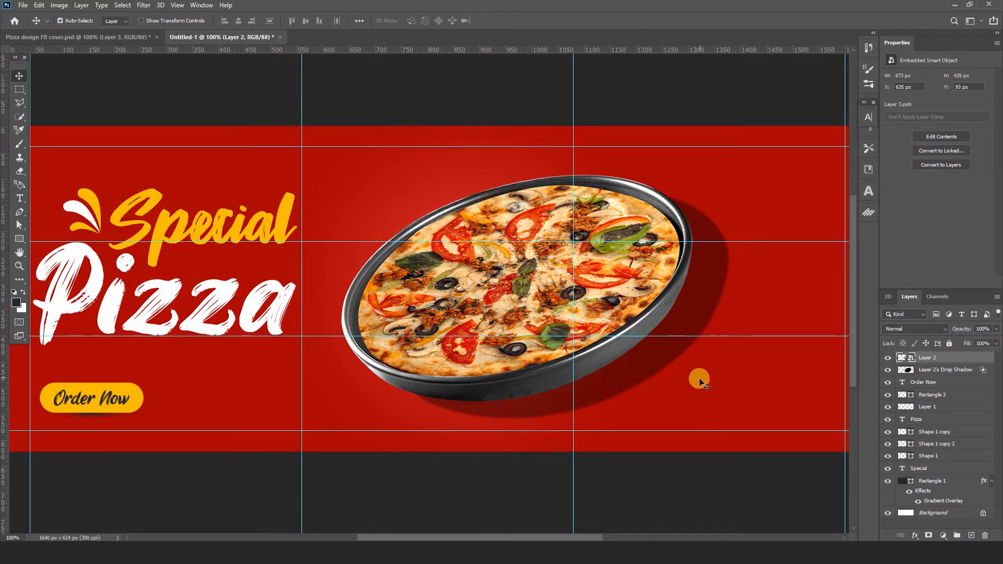
Squash the separated shadow to about 664 × 181 px beneath the pan's lower right side and set its fill to 30%
click(936, 371)
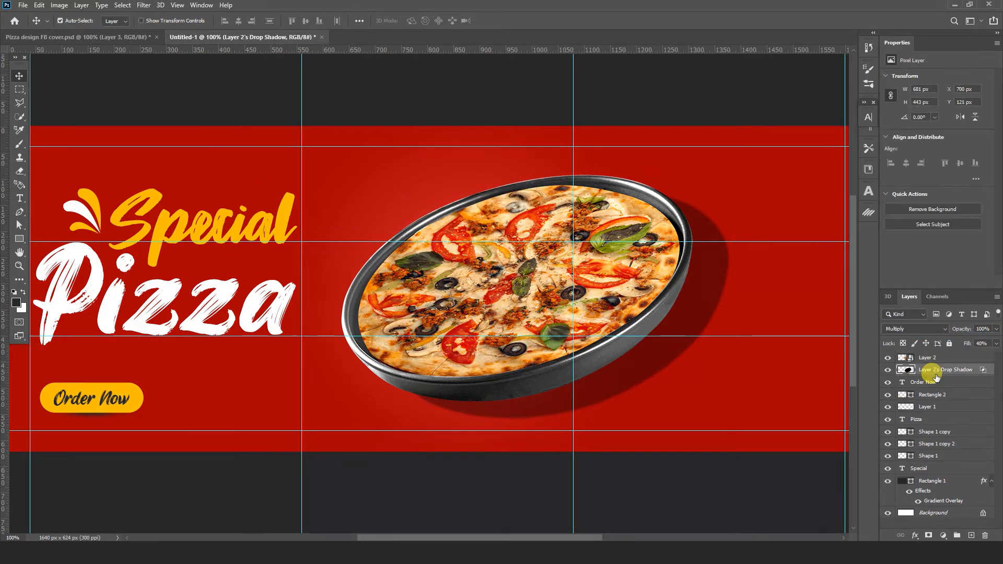
key(ctrl+t)
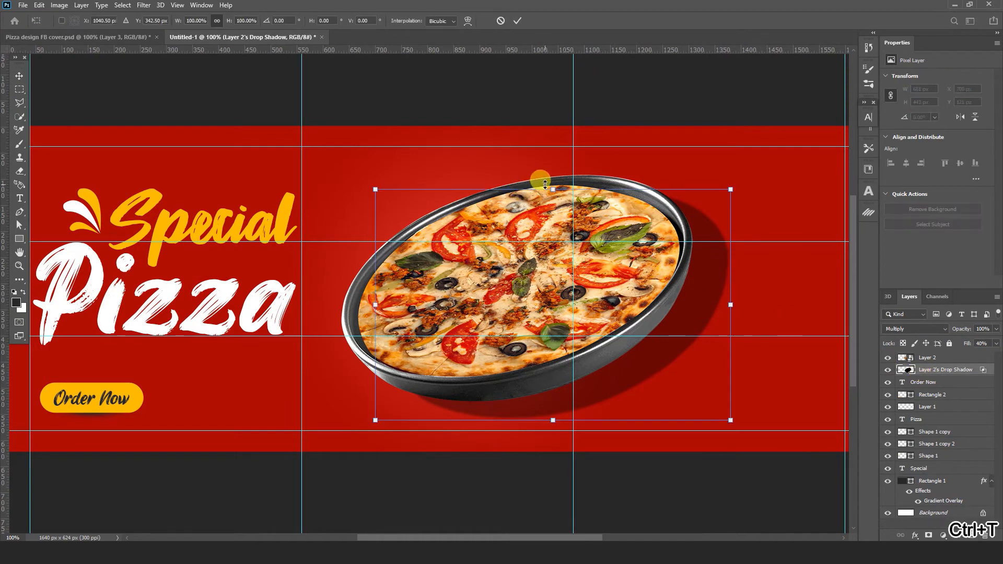
drag(557, 191, 565, 328)
drag(636, 392, 637, 377)
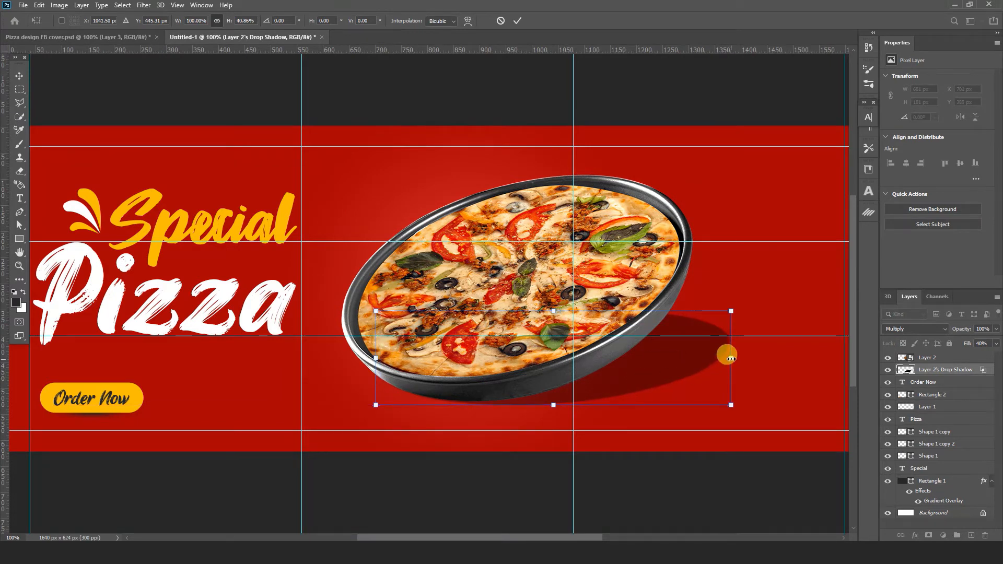
drag(731, 359, 723, 360)
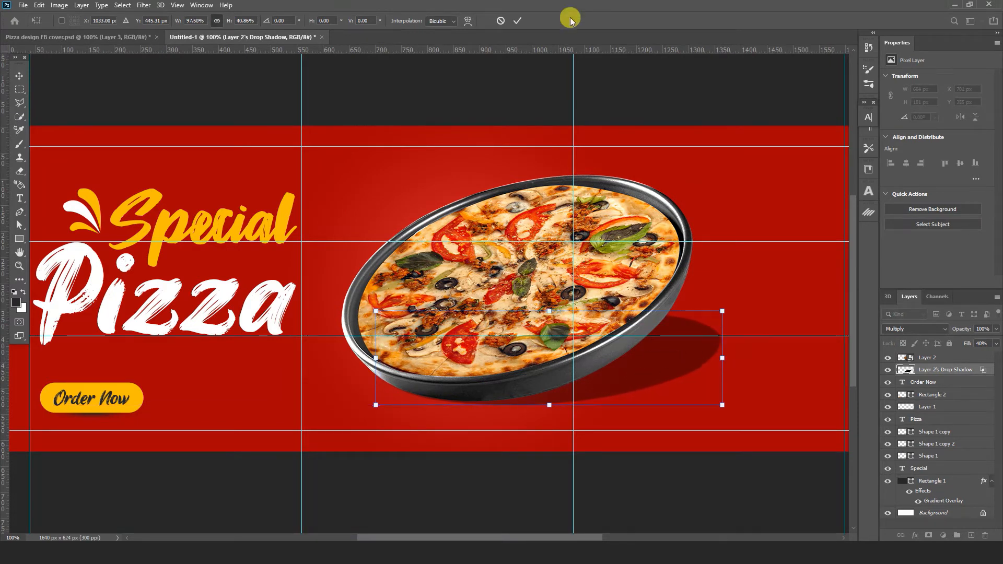
click(518, 22)
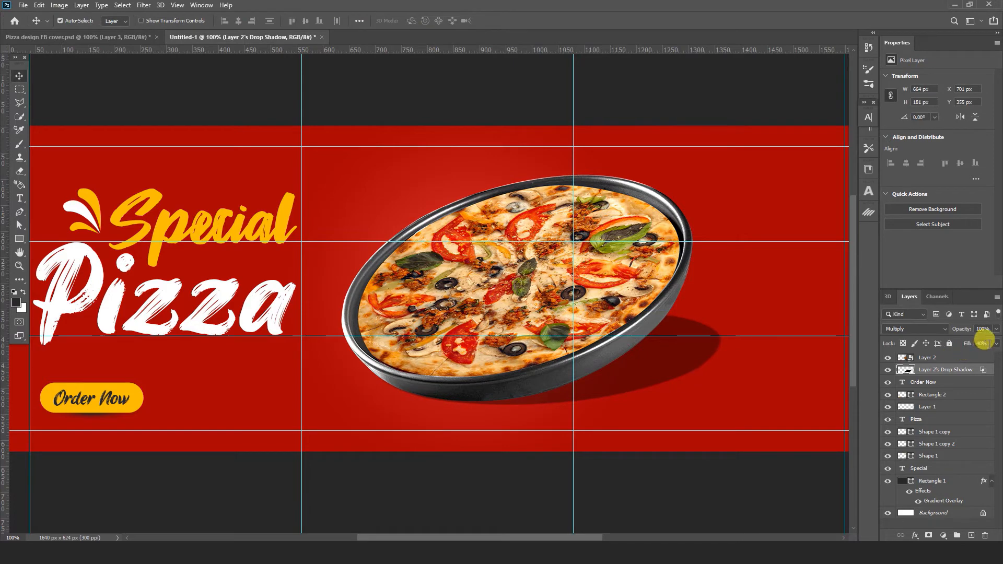
text(30)
key(Return)
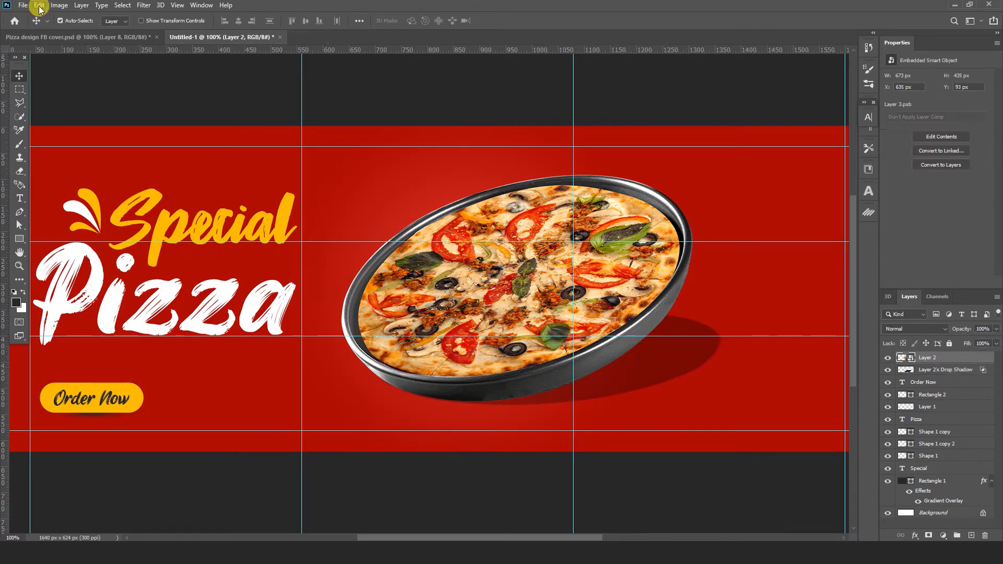
Paste the blurred basil leaf and move it above the pan's upper left rim, to about X 560, Y 36 px
click(40, 6)
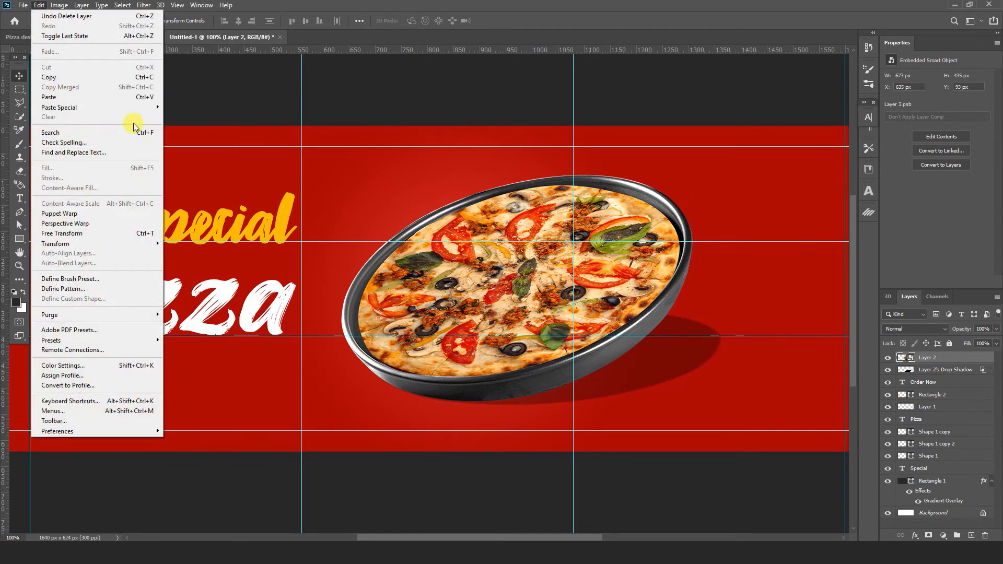
mouse_move(139, 107)
click(188, 117)
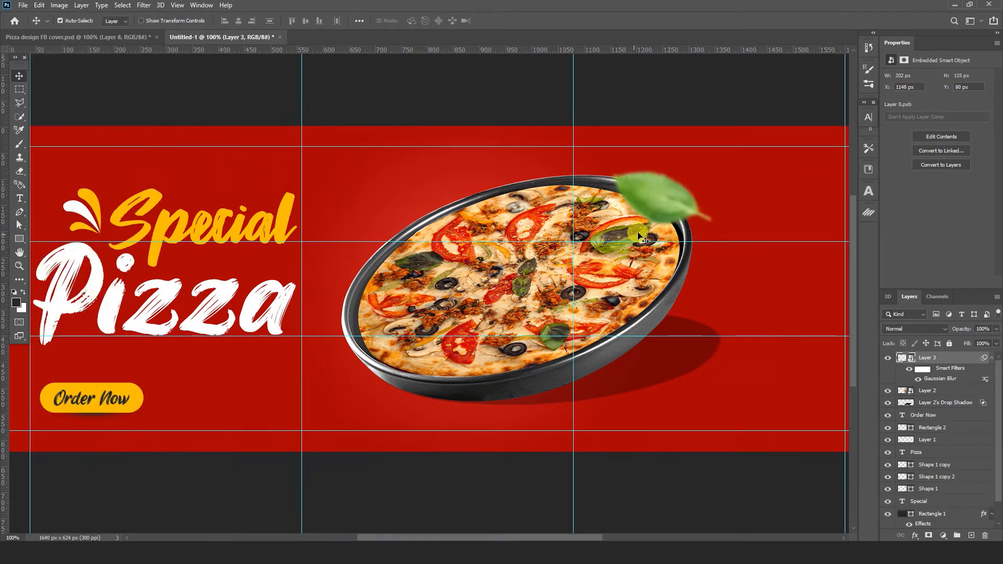
drag(674, 207, 362, 180)
Copy the corner tomato slice and lower-left leaf layers from Pizza design FB cover.psd and paste them along the banner's left edge in Untitled-1
click(102, 38)
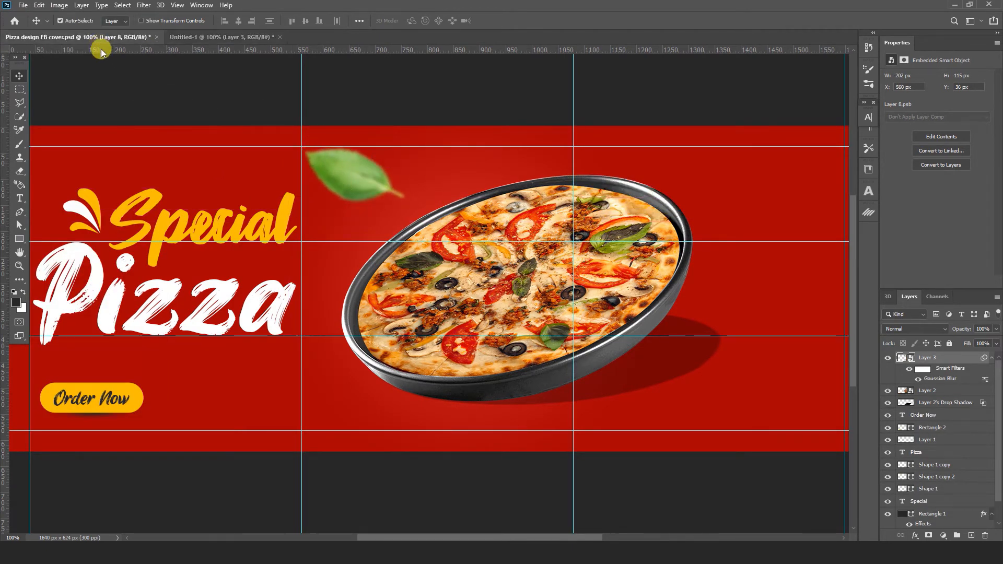
key(ctrl+minus)
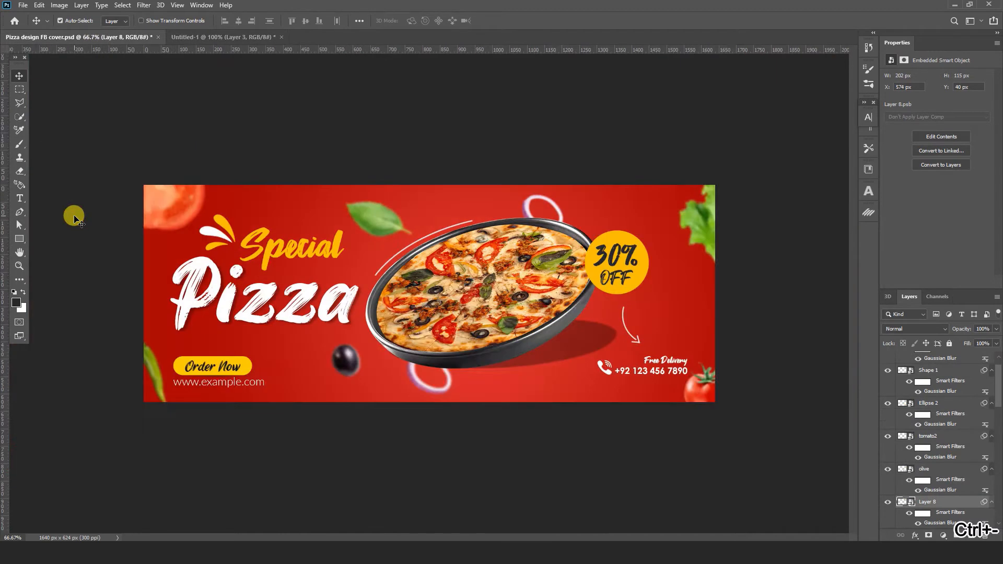
click(166, 201)
shift+click(156, 380)
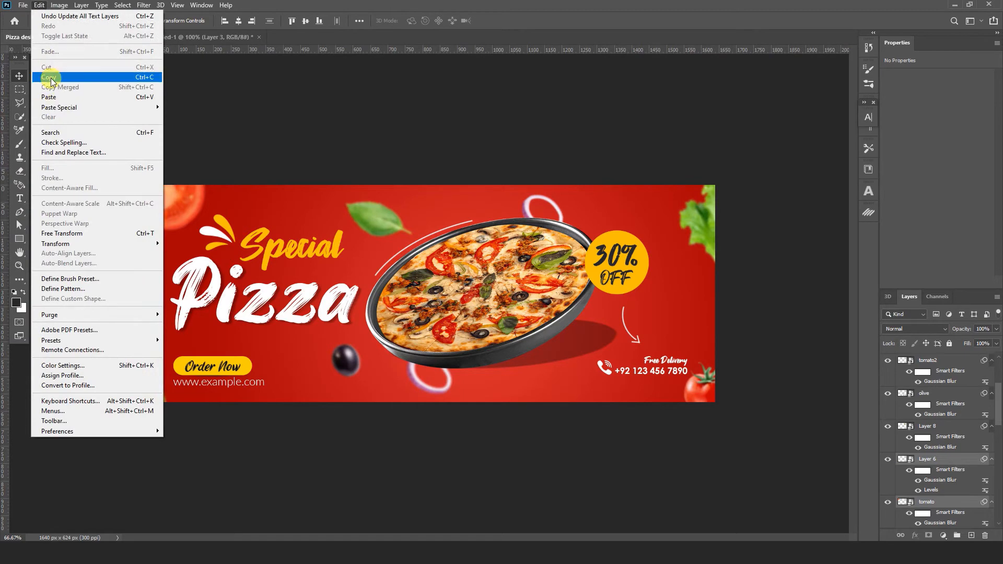
click(199, 39)
click(199, 39)
click(39, 5)
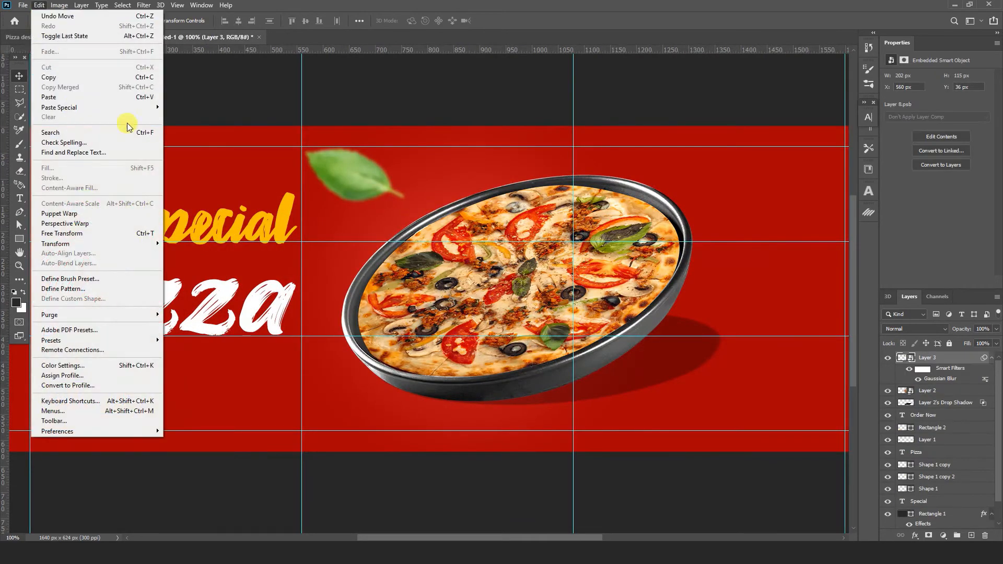
click(186, 115)
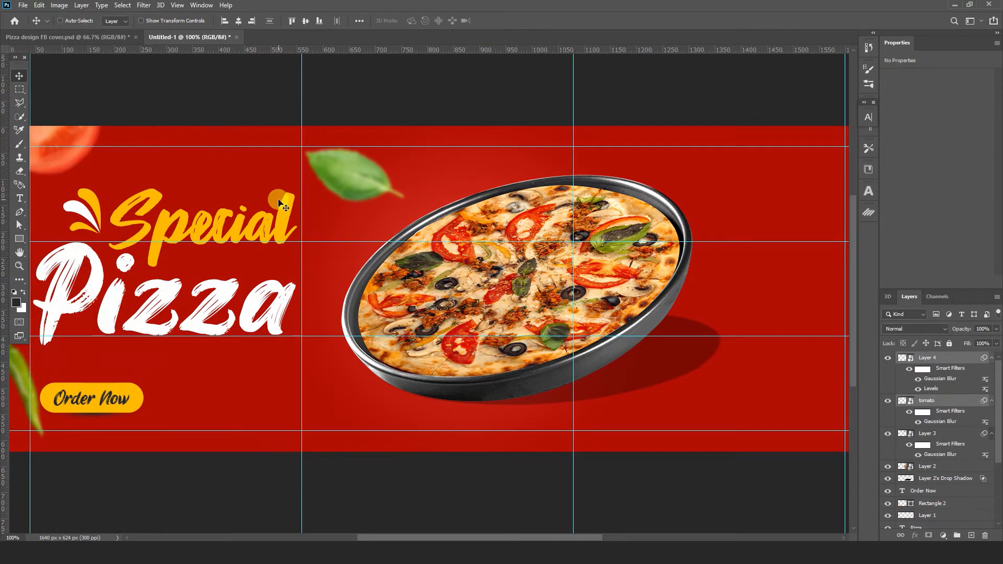
key(ctrl+minus)
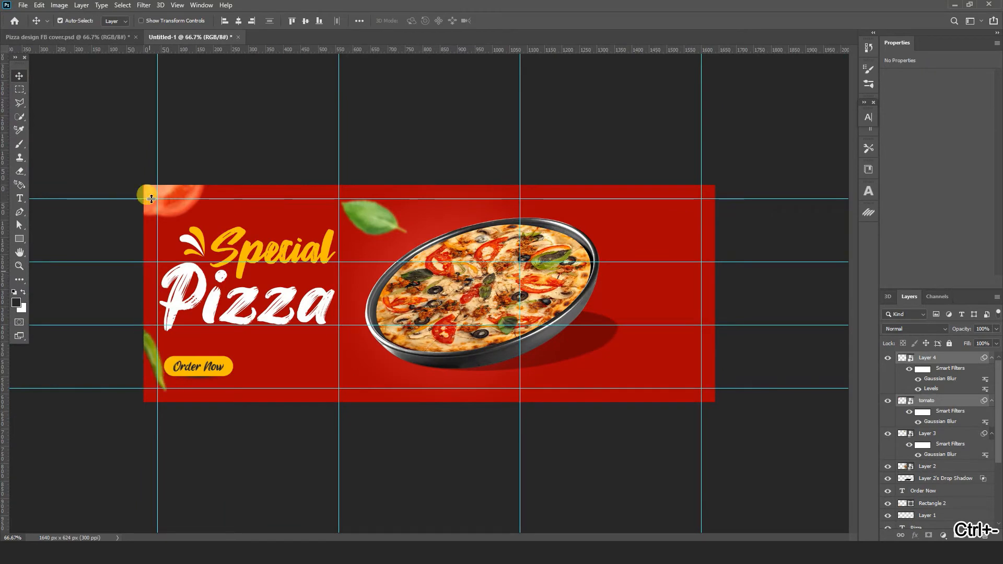
Copy the lettuce and bottom-right tomato layers from Pizza design FB cover.psd
click(105, 45)
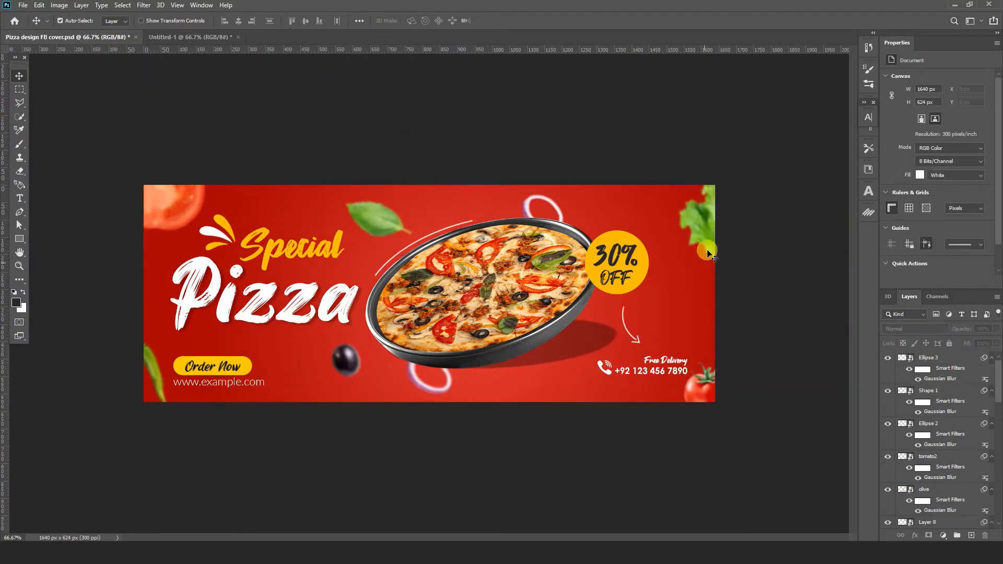
click(705, 229)
click(698, 398)
click(100, 37)
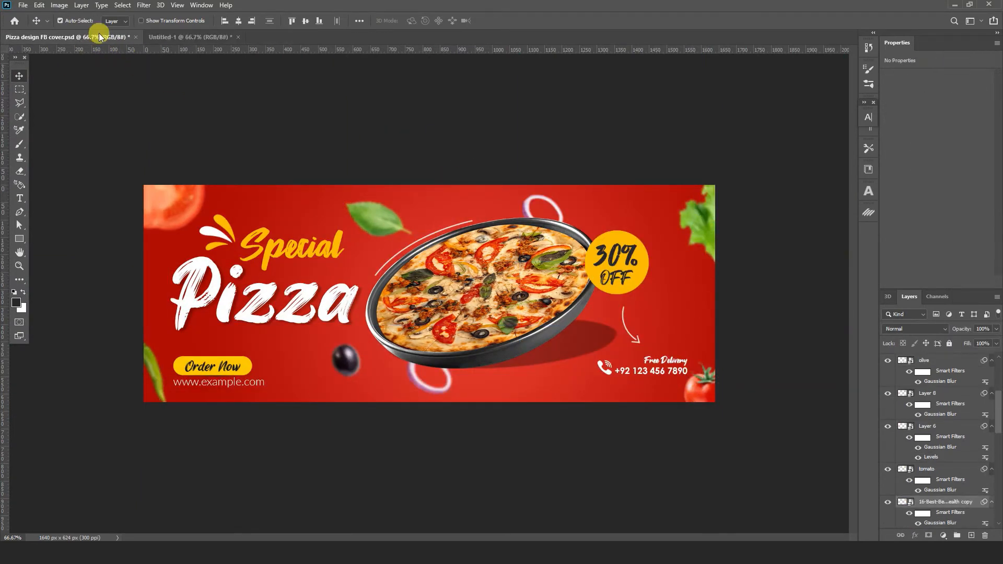
click(37, 5)
click(47, 82)
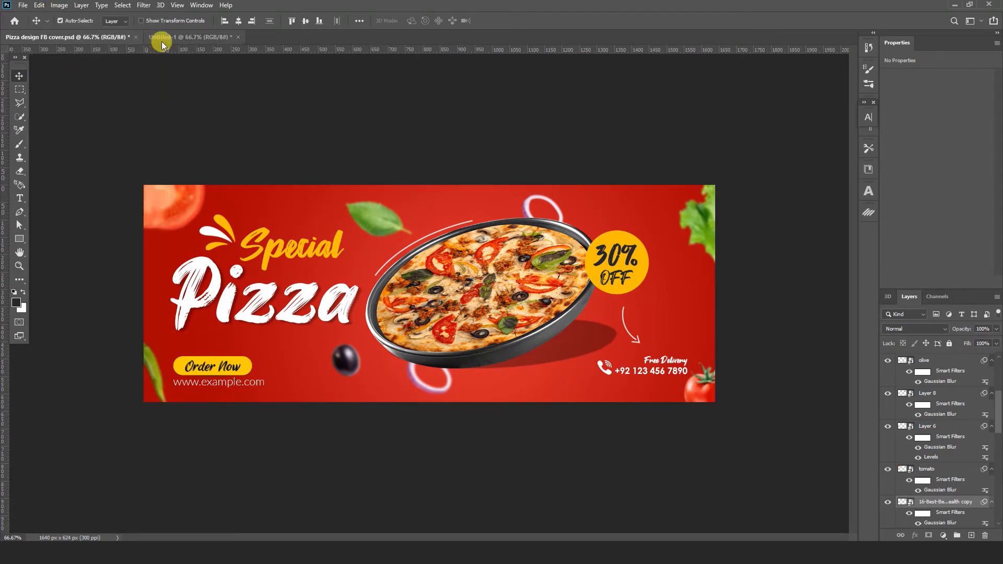
Paste the lettuce and tomato into Untitled-1 and move them together to the banner's right edge, partly cropped by it
click(159, 38)
click(41, 7)
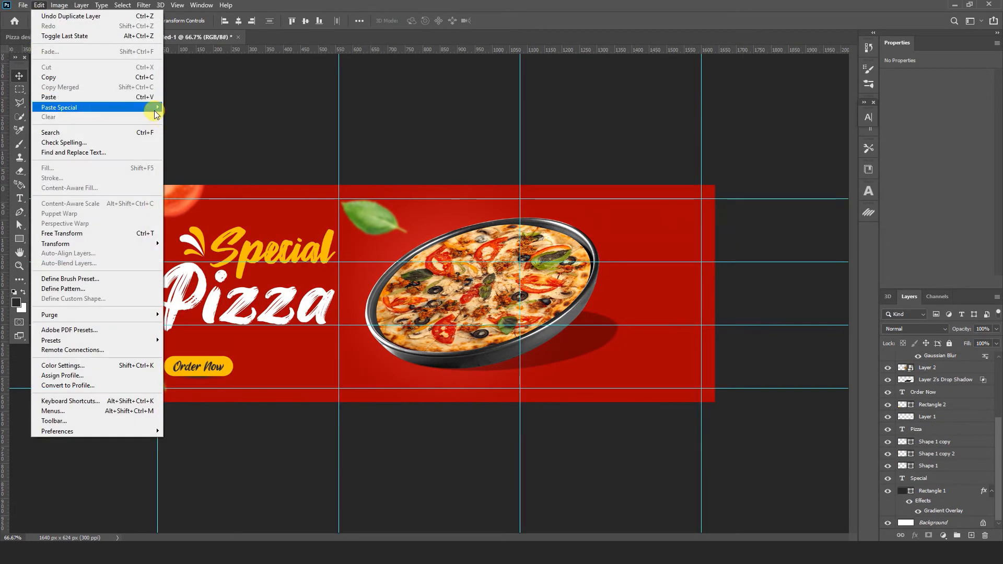
mouse_move(152, 107)
click(186, 117)
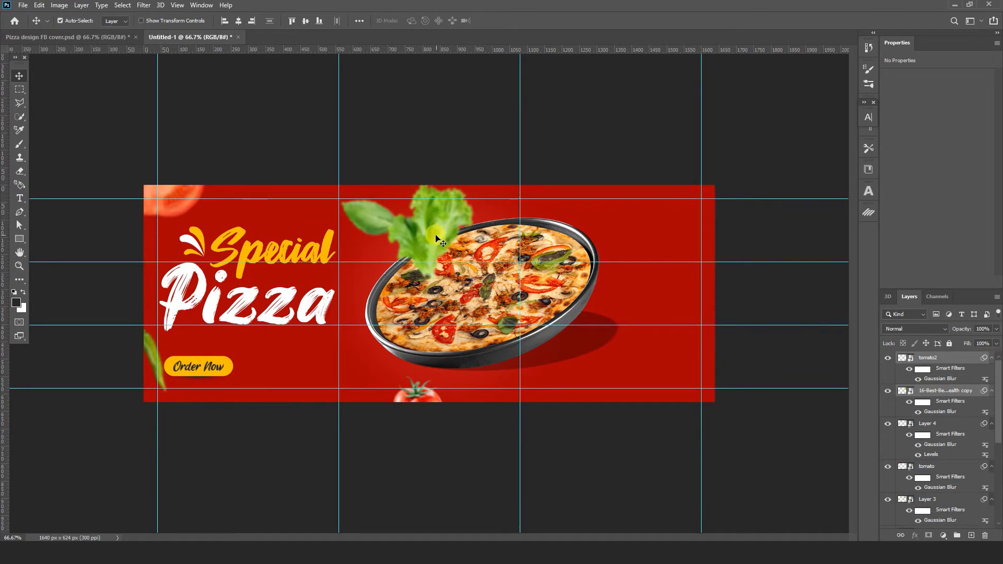
drag(441, 242, 730, 230)
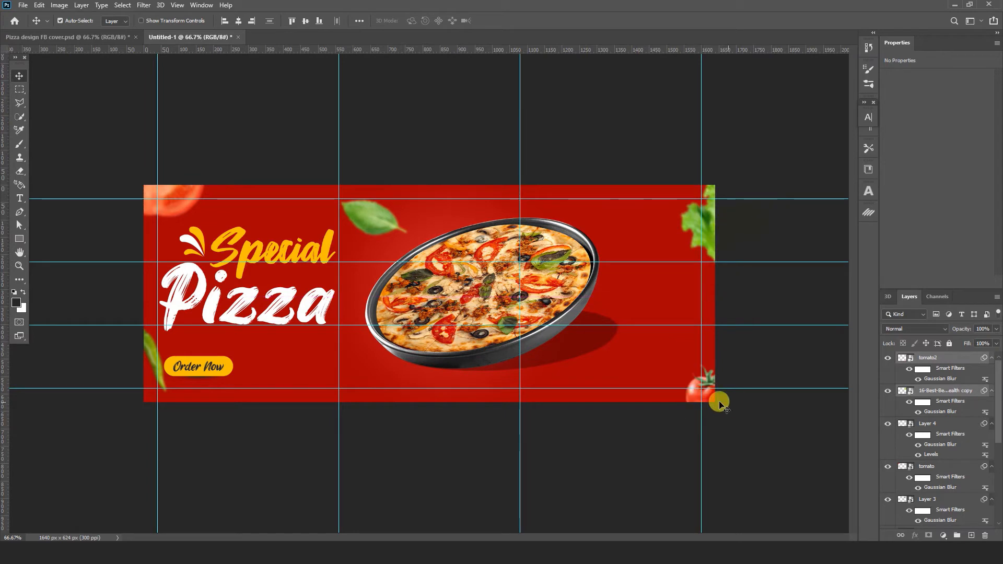
click(402, 119)
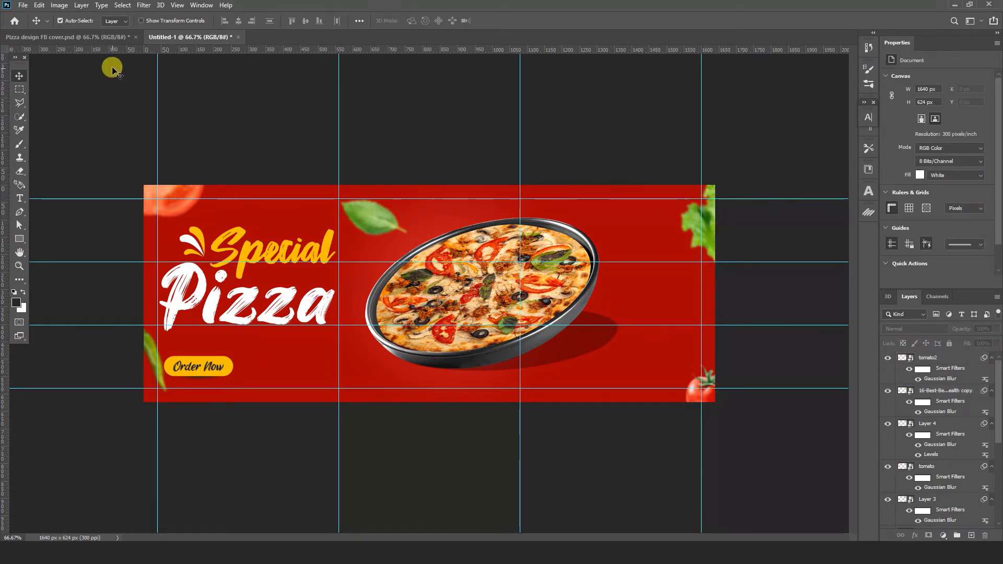
Copy the olive and the lower onion ring layers from Pizza design FB cover.psd
click(105, 39)
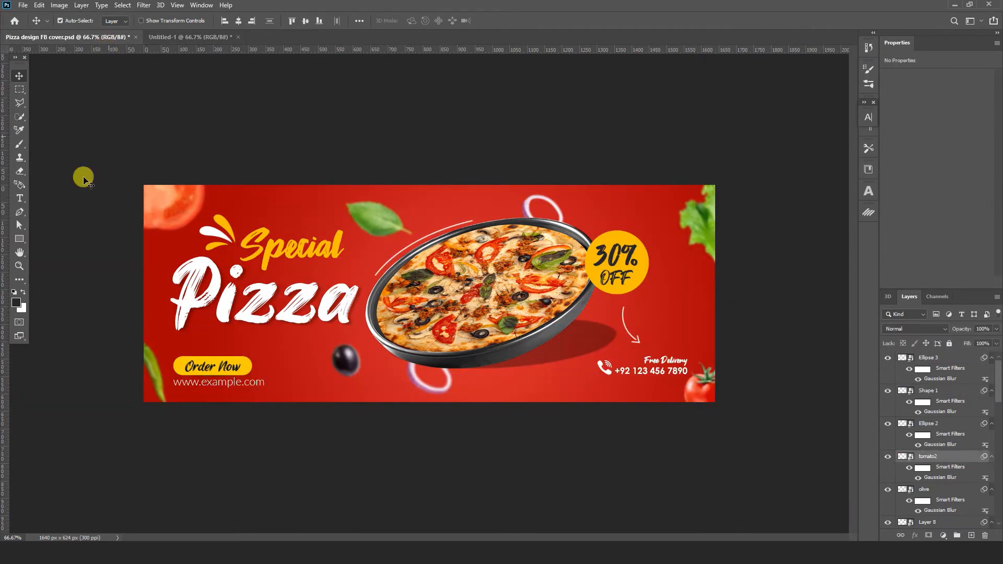
click(348, 376)
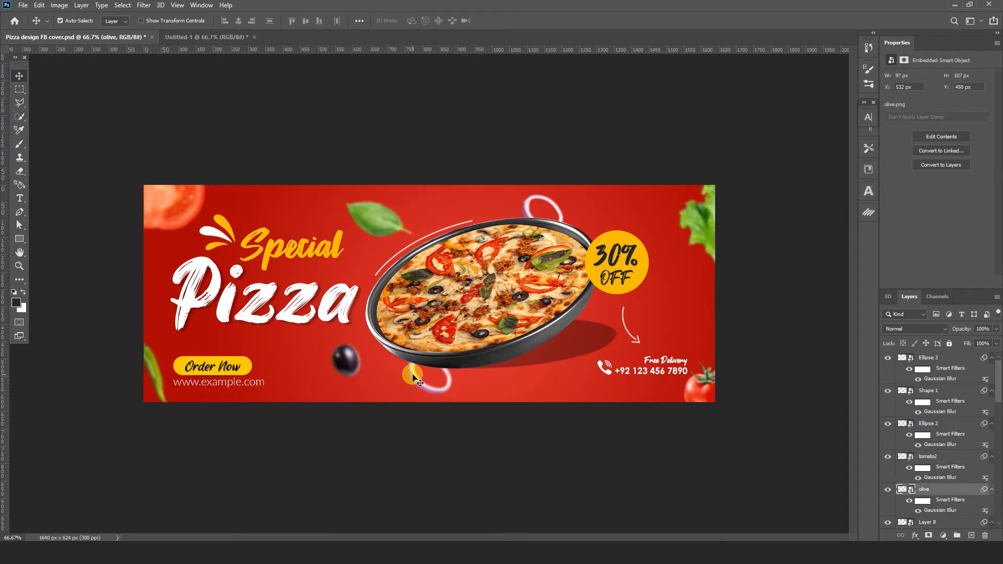
click(58, 21)
click(40, 5)
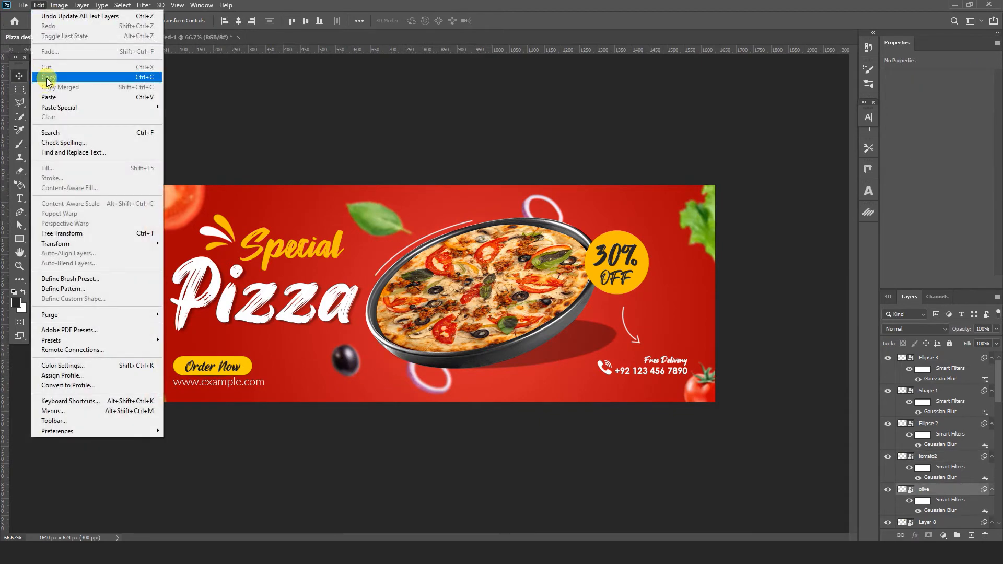
click(48, 78)
Paste the olive and onion ring into Untitled-1 and move them to the pan's lower left, with the ring overlapping the rim
click(188, 37)
click(39, 5)
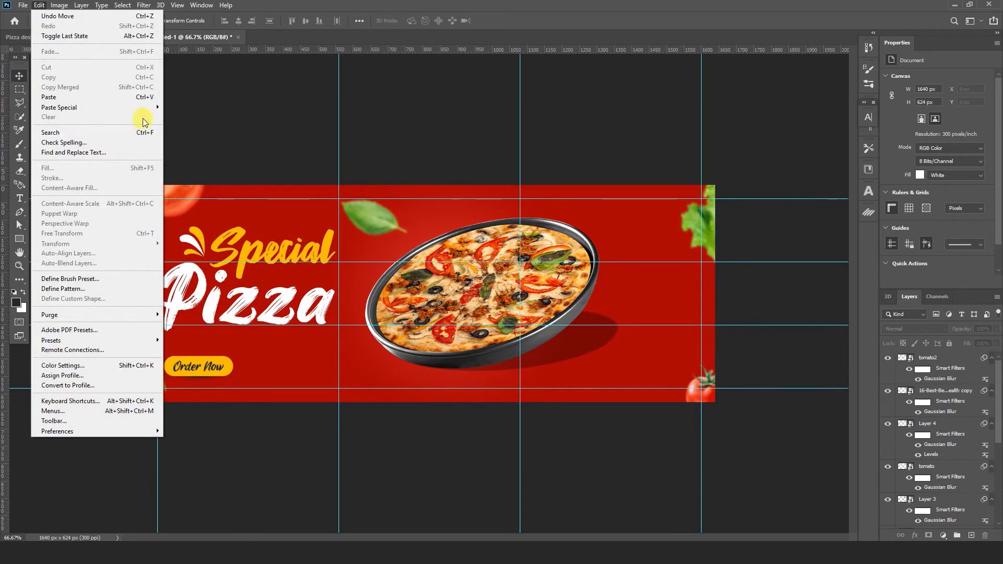
mouse_move(139, 107)
click(191, 119)
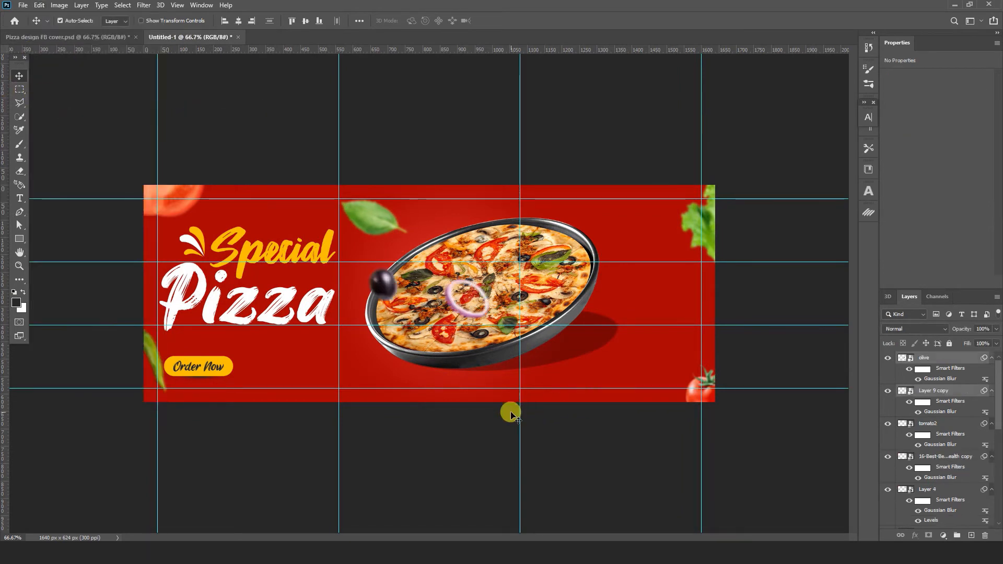
drag(365, 301, 327, 359)
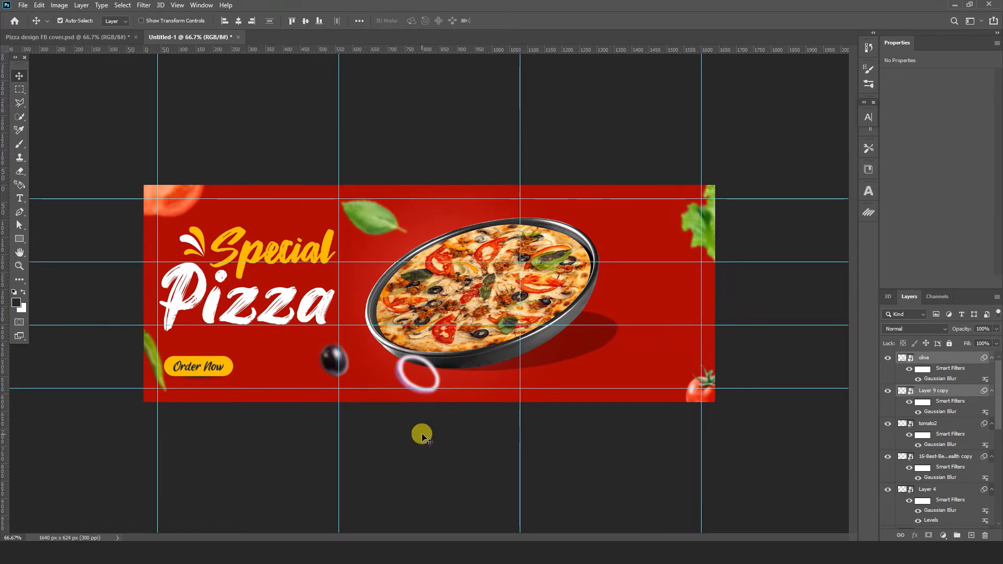
Duplicate the onion ring to the pan's upper right rim at about X 1098, Y 16 px, and bring the pizza and its shadow layers to the front
click(450, 369)
drag(404, 380, 535, 216)
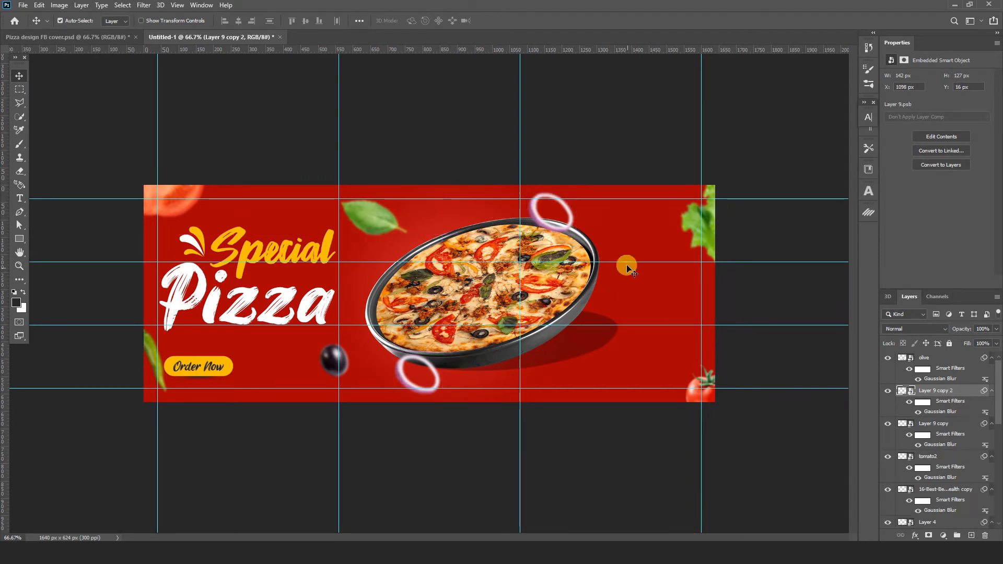
click(568, 367)
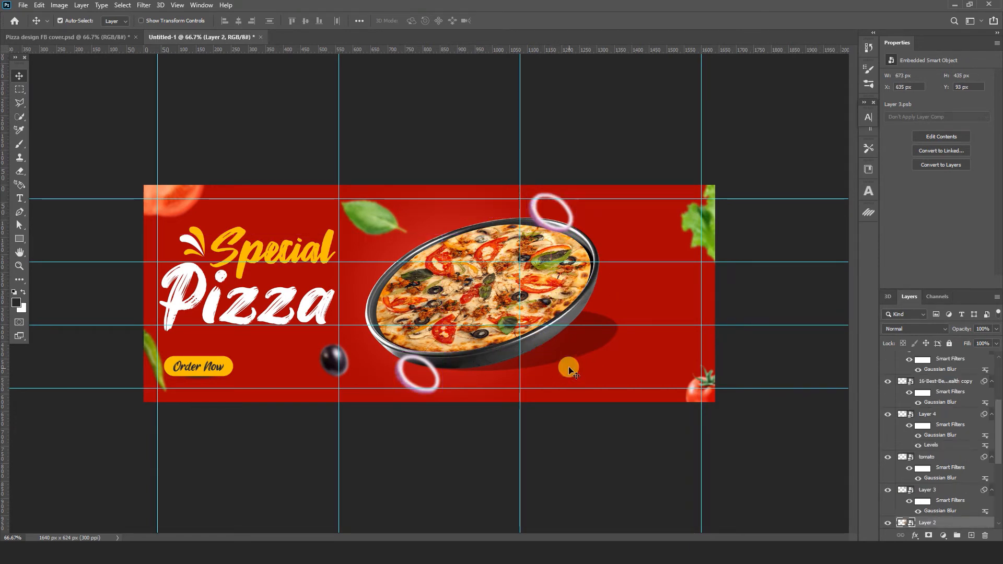
click(566, 346)
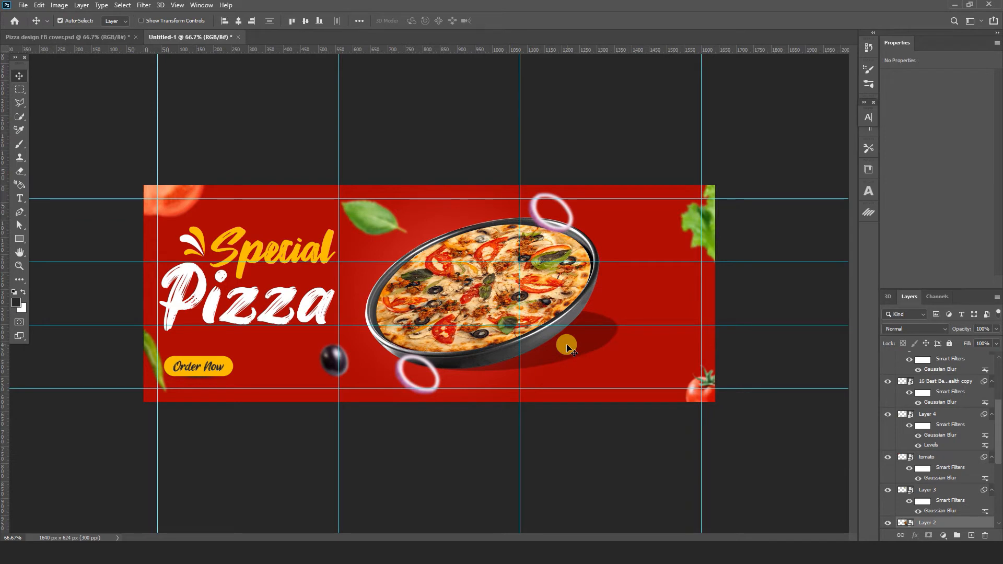
key(ctrl+shift+bracketright)
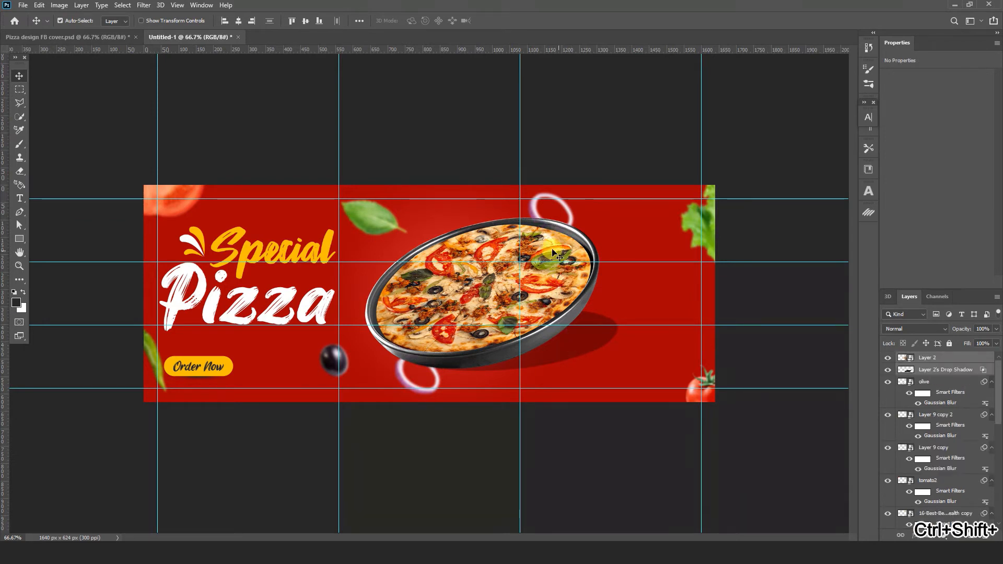
click(569, 454)
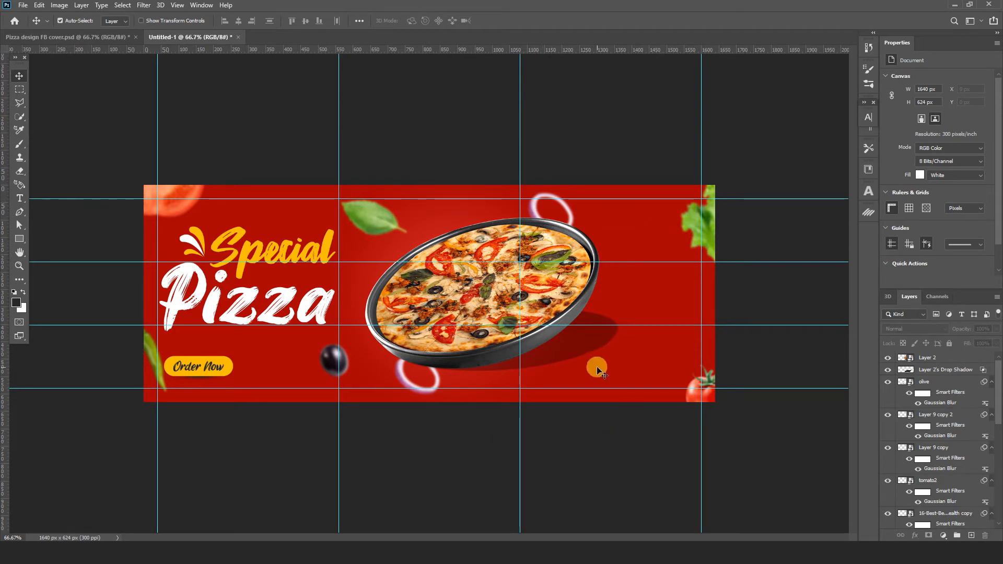
Copy the phone icon, phone number and "Free Delivery" text from Pizza design FB cover.psd and paste them at the lower right of Untitled-1's banner
click(105, 37)
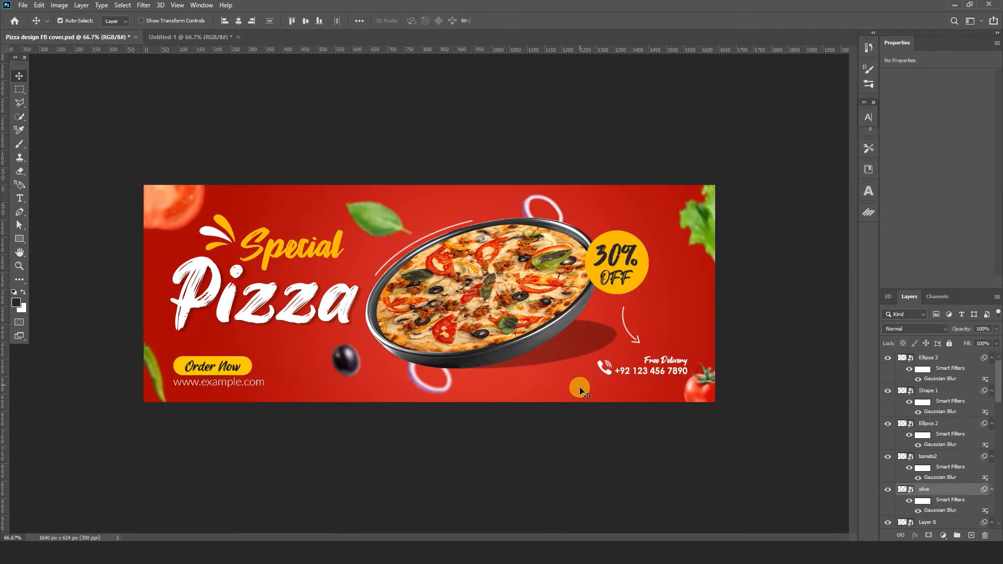
click(605, 372)
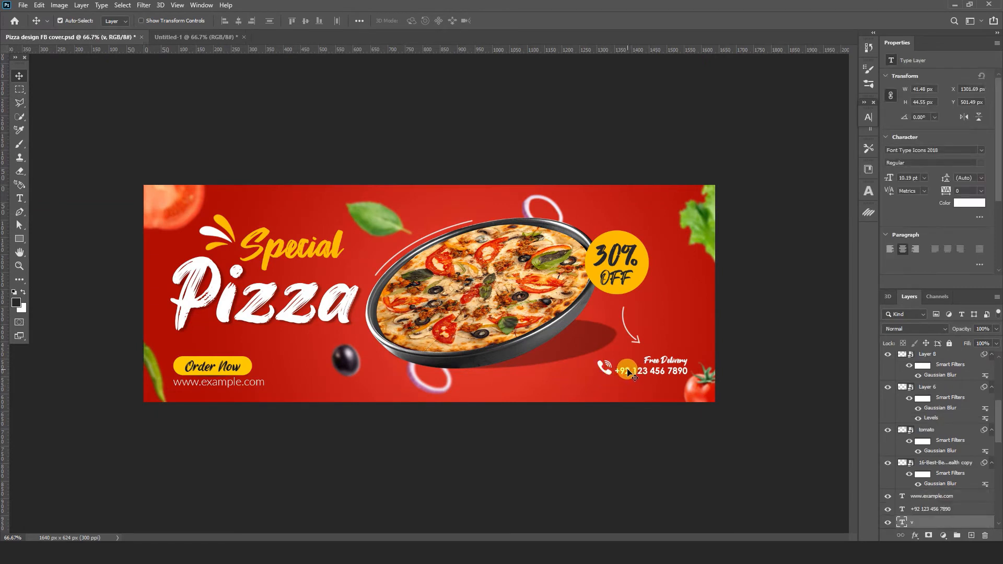
shift+click(646, 368)
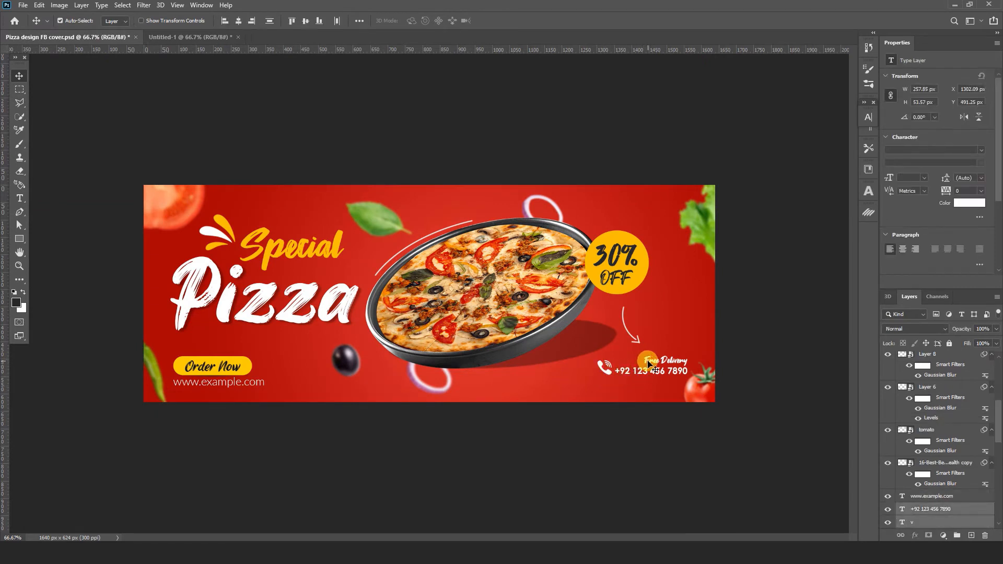
click(39, 6)
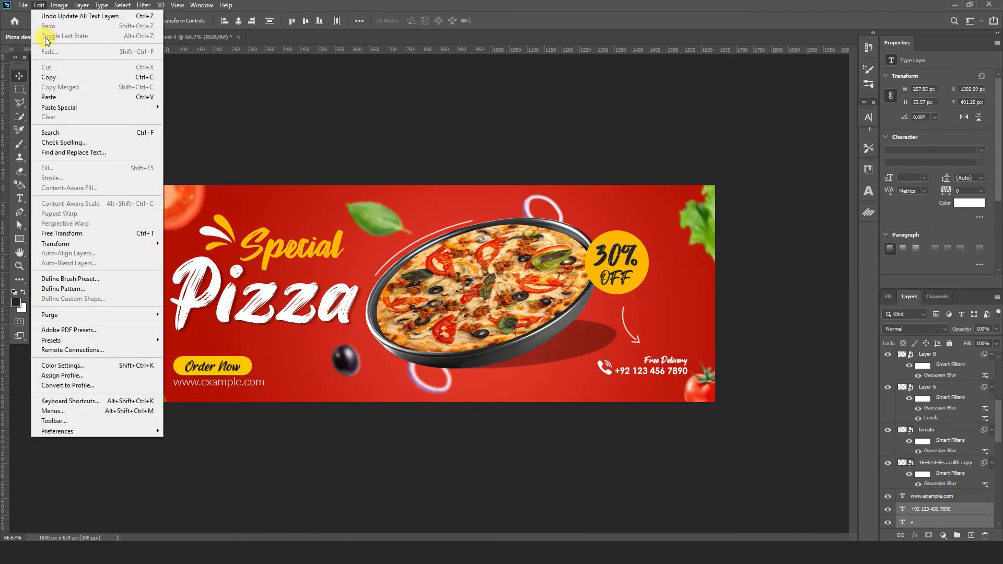
click(46, 78)
key(ctrl+Tab)
click(39, 5)
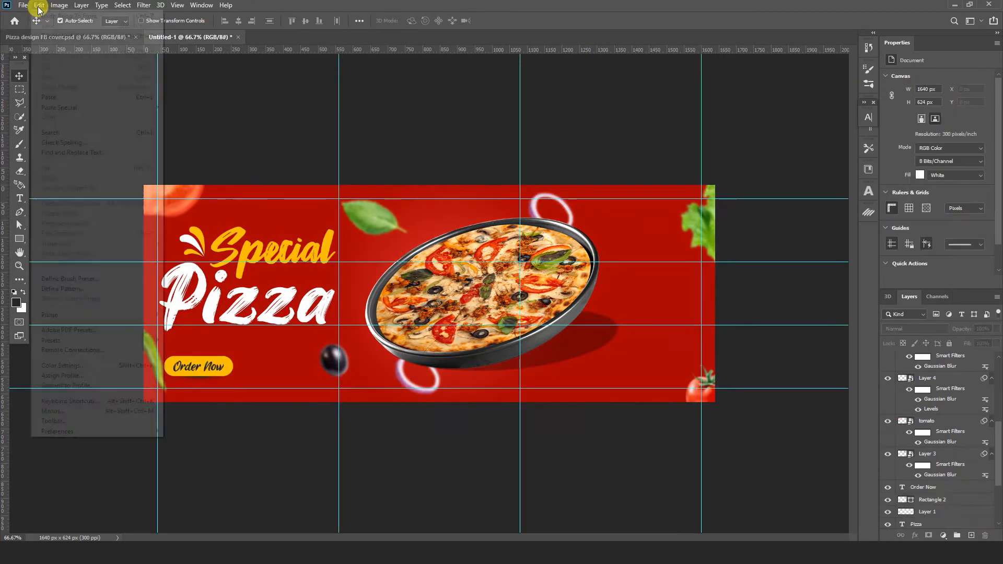
mouse_move(131, 107)
click(183, 116)
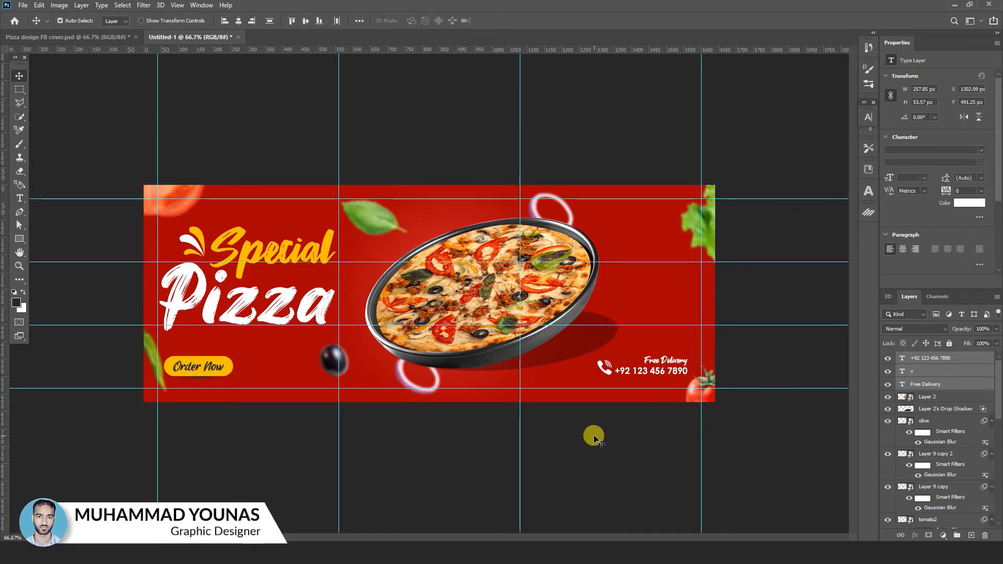
Draw a 224 px circle and place it at the pizza's right edge at X 1259, Y 120 px in Untitled-1
click(73, 36)
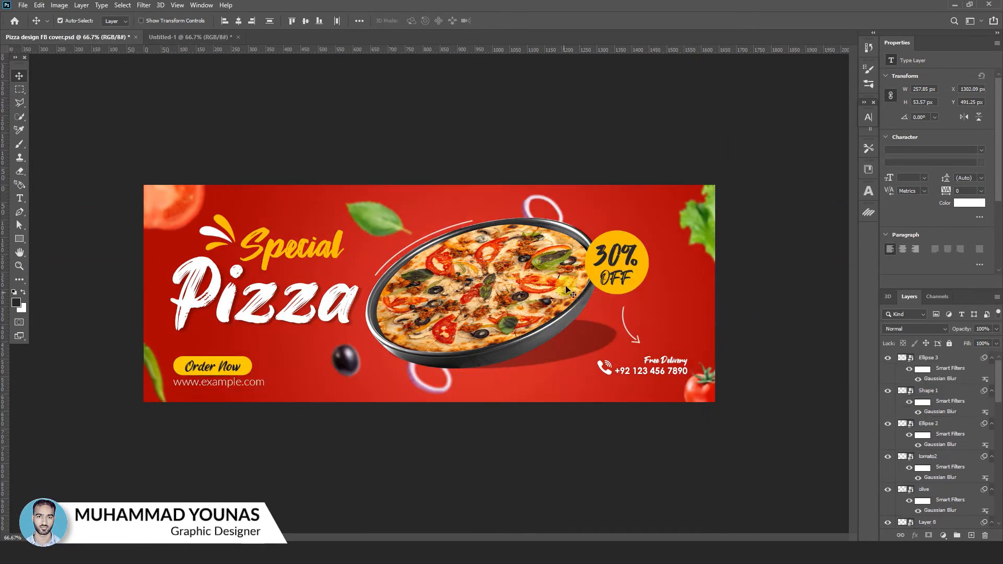
click(184, 41)
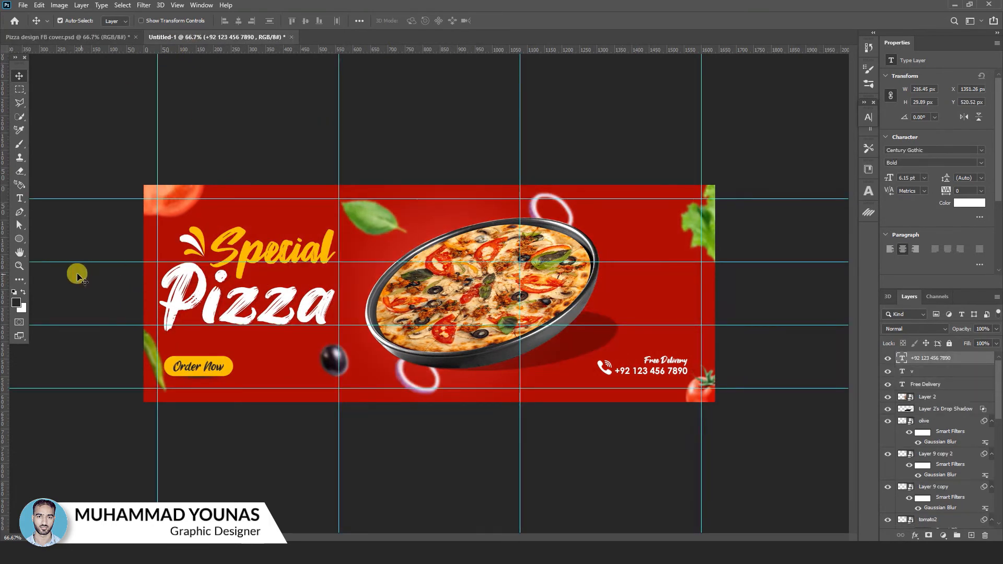
click(18, 239)
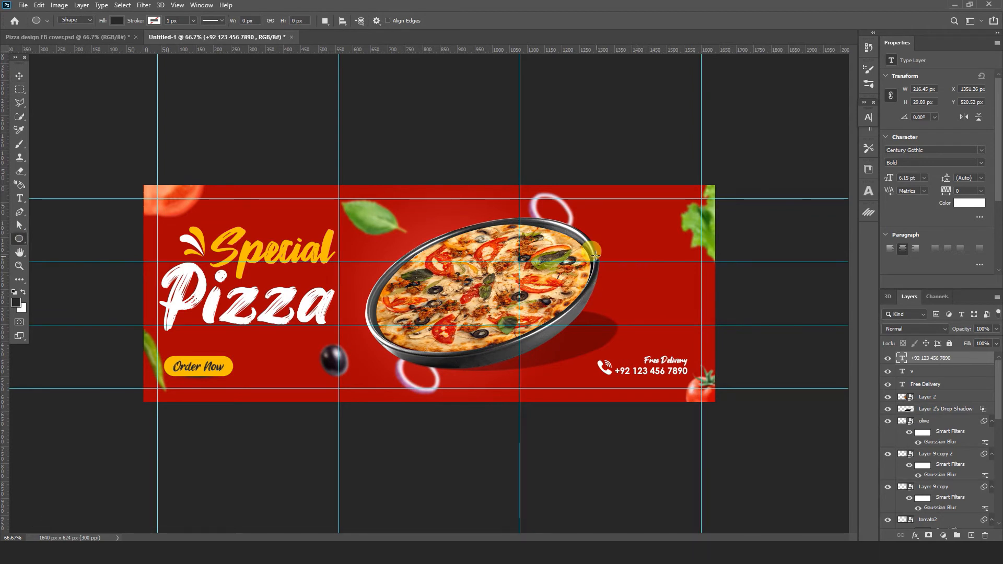
drag(596, 253, 634, 315)
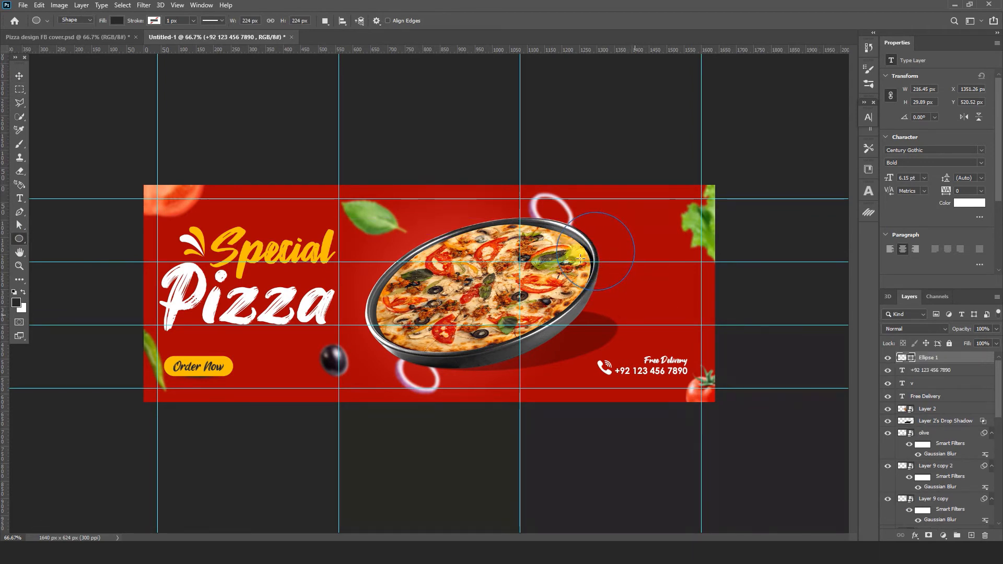
click(18, 75)
drag(615, 249, 637, 257)
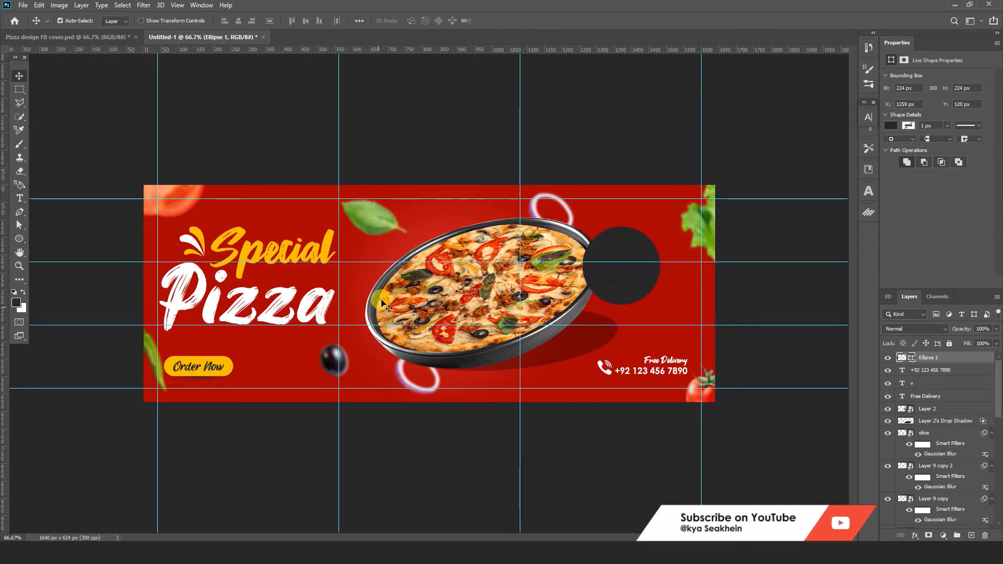
Add the text "30%" in Fontjek Regular at 15.06 pt and move it onto the circle
click(20, 198)
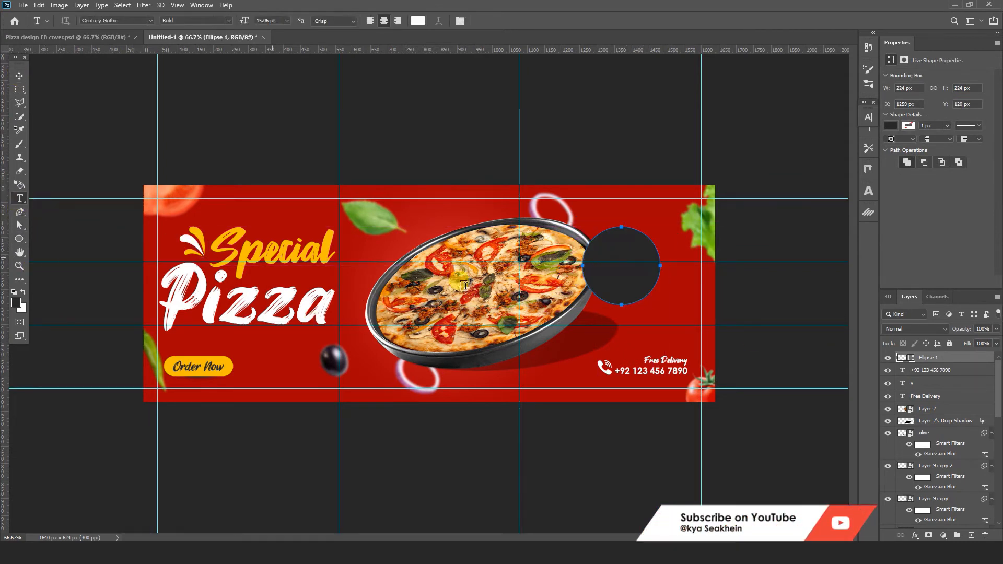
click(536, 307)
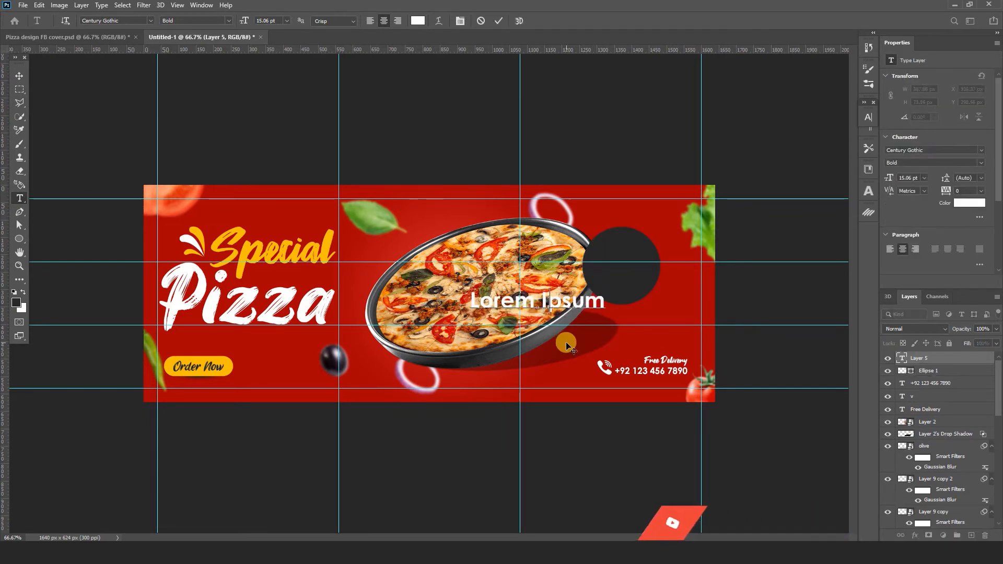
text(30%)
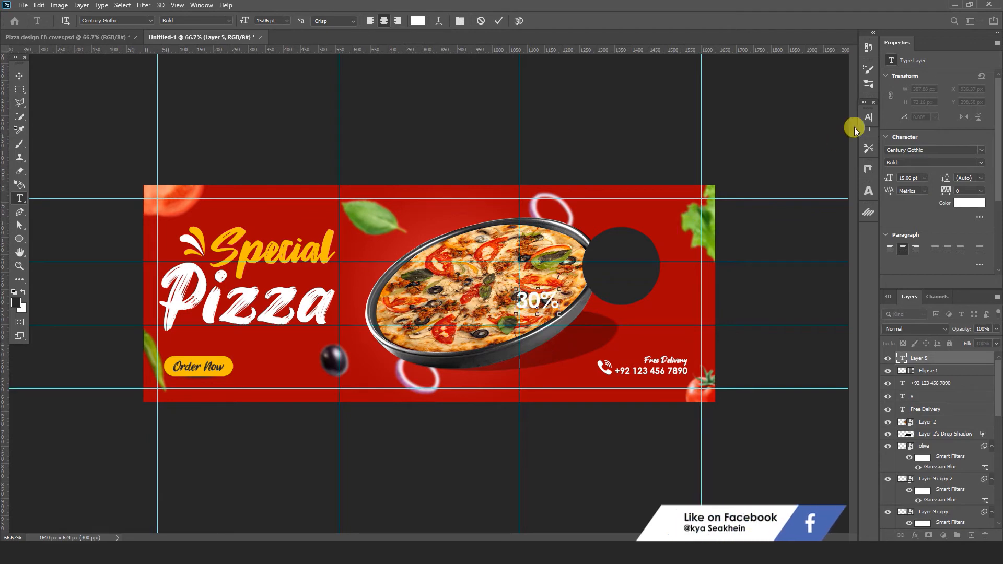
key(ctrl+a)
click(868, 118)
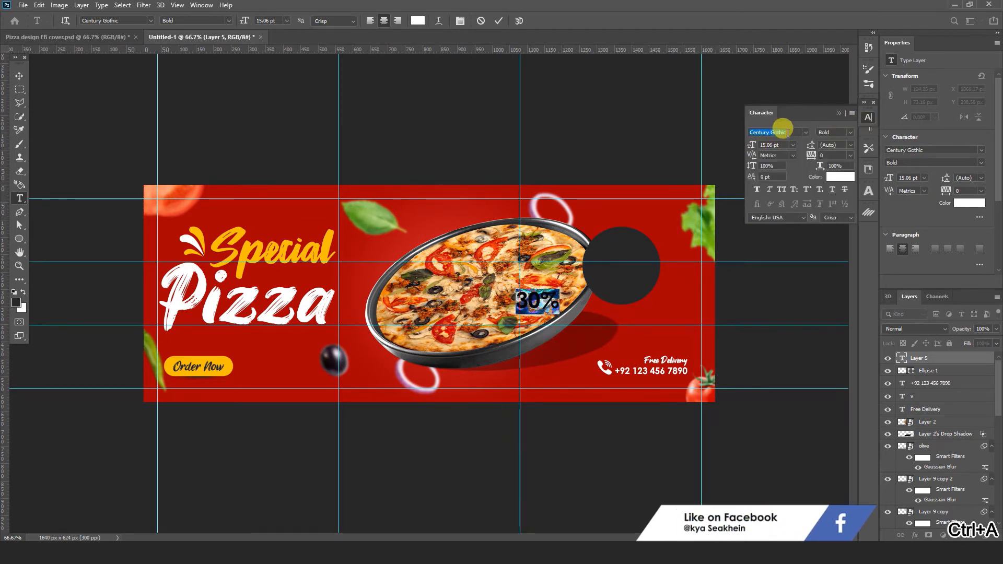
text(font)
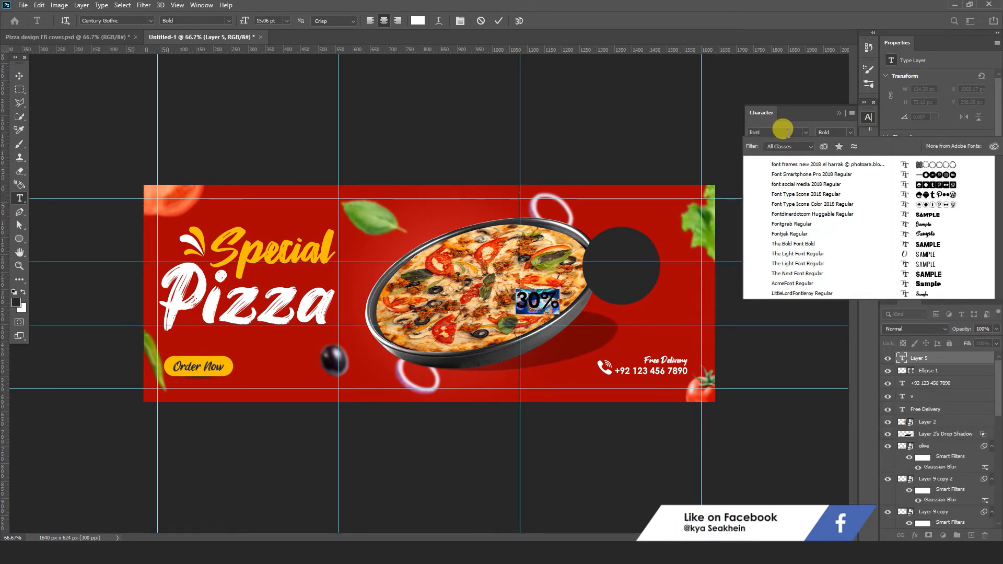
click(792, 234)
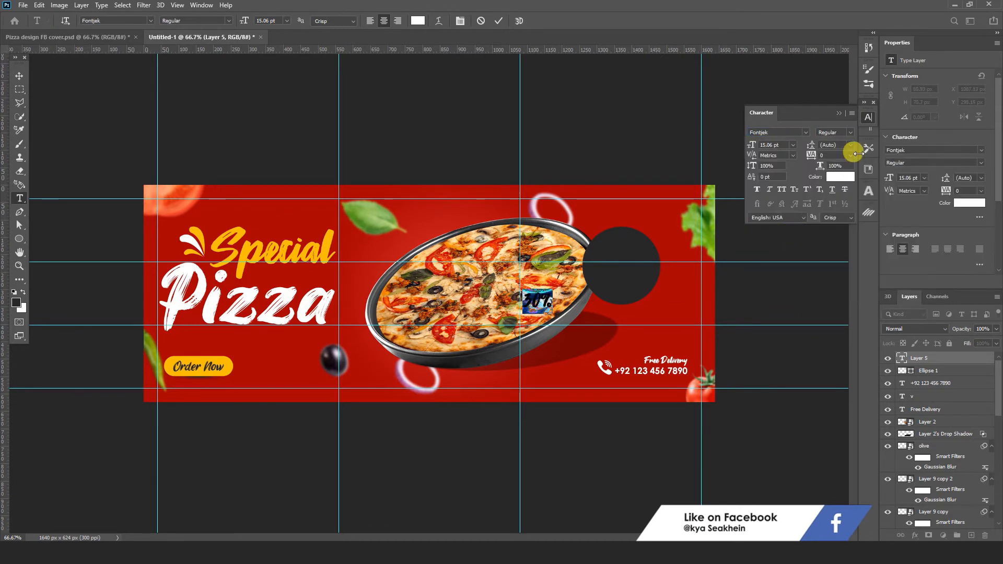
click(868, 117)
click(19, 77)
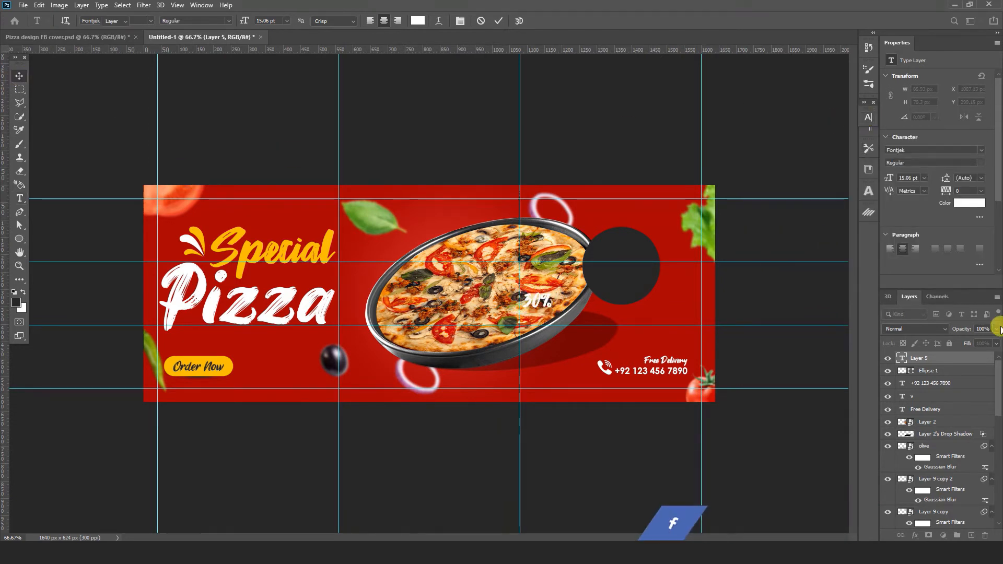
drag(545, 307, 633, 274)
Fill the circle with the yellow sampled from the "Special" heading, #f9bf01, and recolour the 30% text dark grey
click(935, 371)
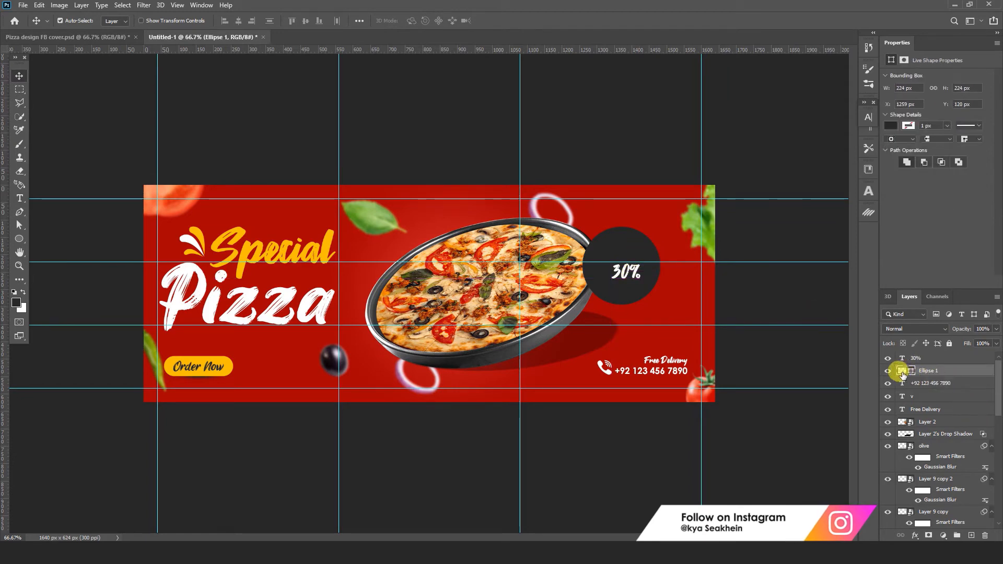
click(272, 264)
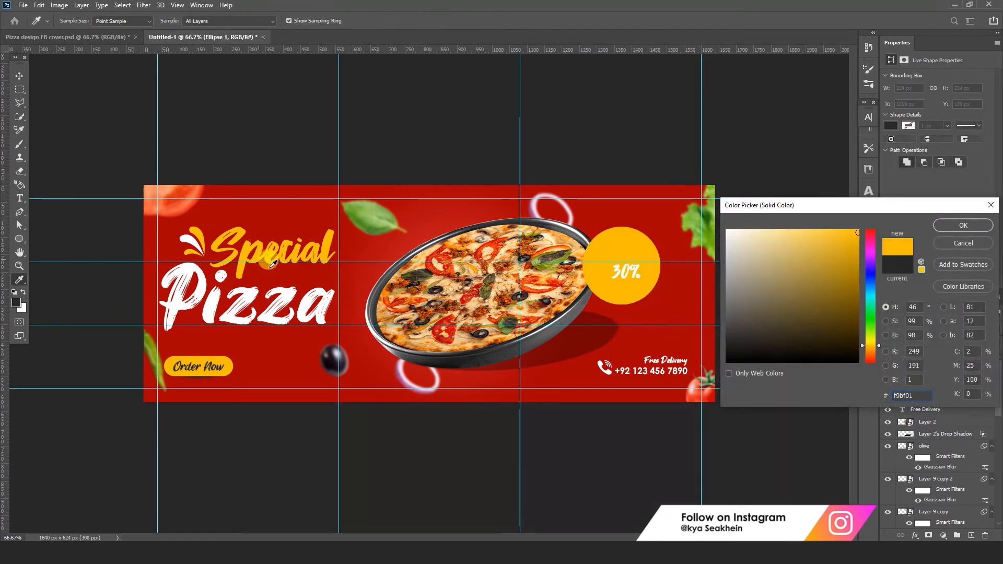
click(963, 225)
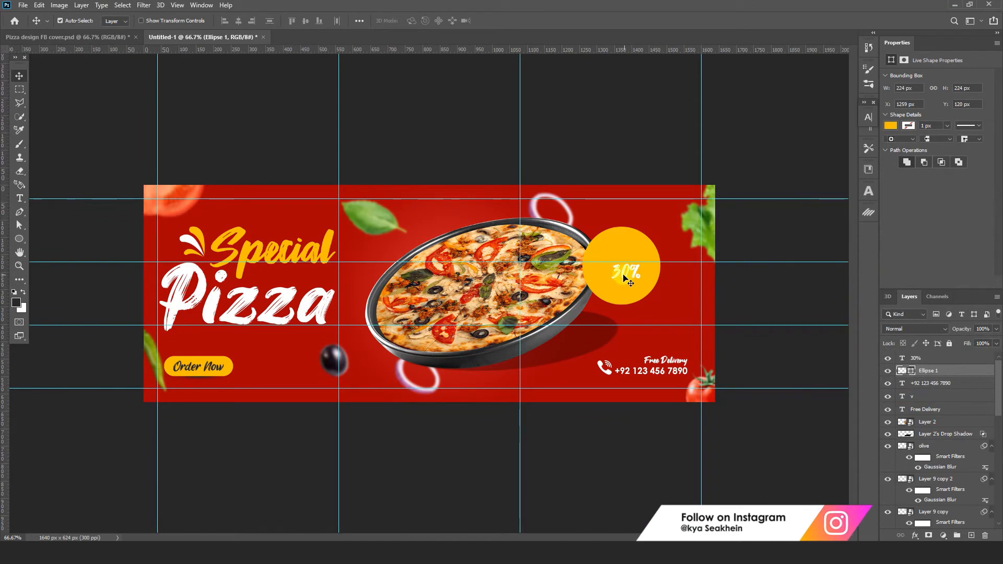
click(930, 358)
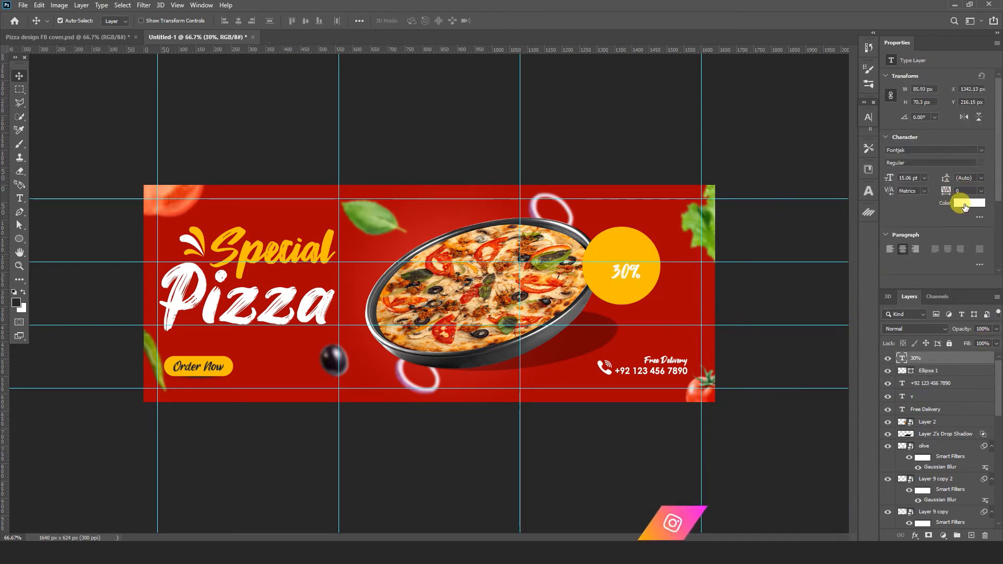
click(963, 199)
click(594, 145)
click(940, 225)
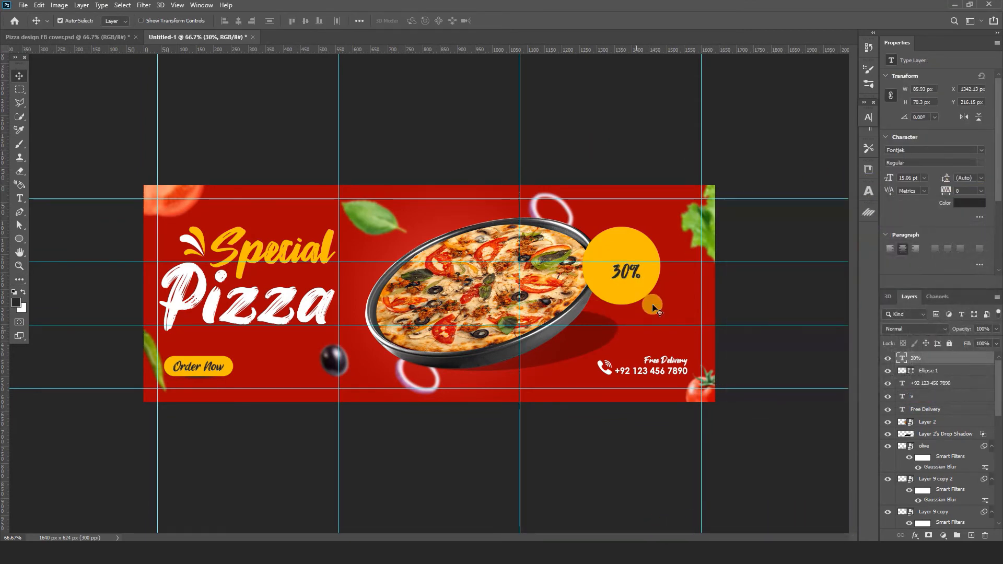
Scale the 30% text to about 184% and place it in the upper half of the yellow circle at about X 1295, Y 151 px
key(ctrl+t)
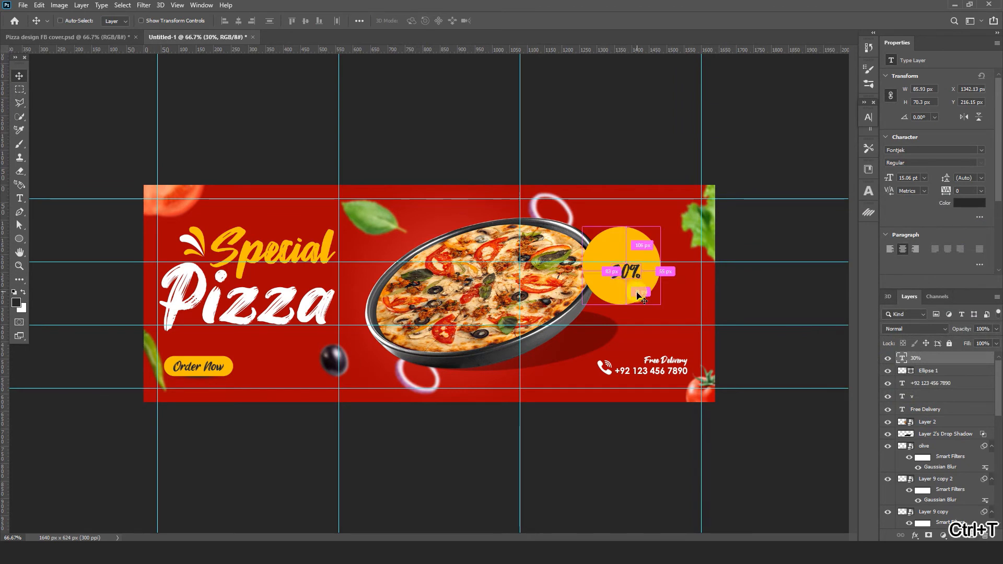
mouse_move(641, 261)
mouse_down()
mouse_move(659, 252)
mouse_move(640, 261)
mouse_up()
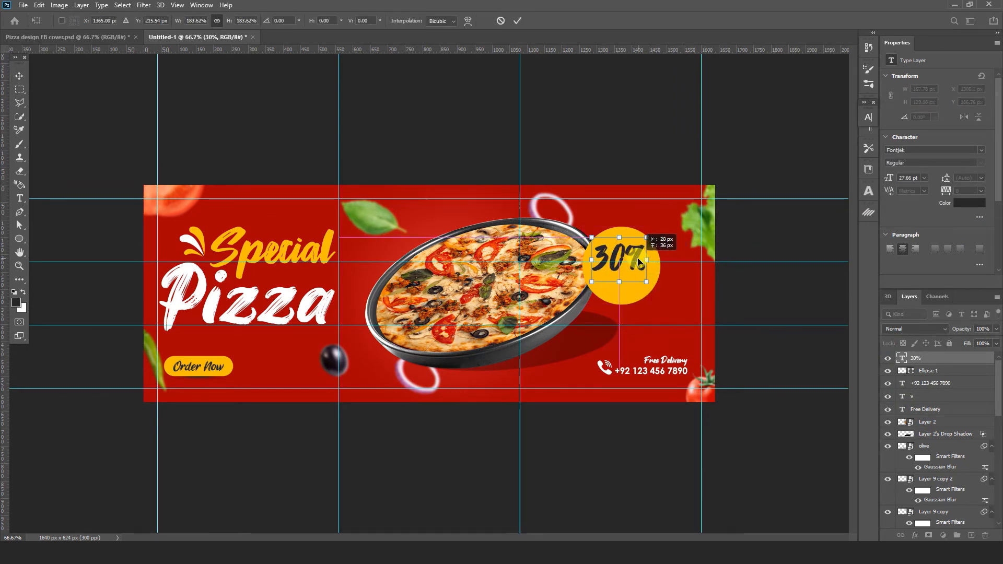
click(517, 20)
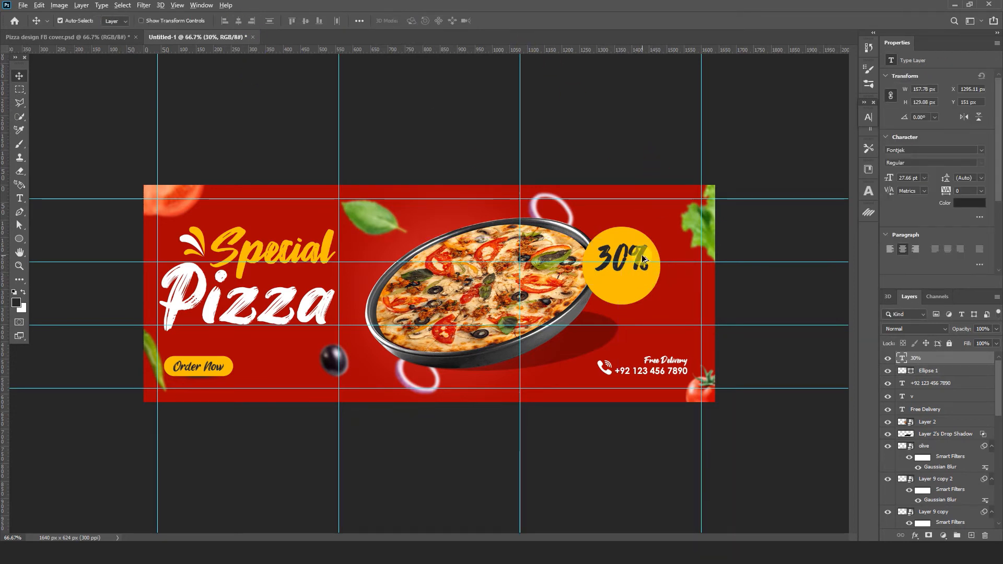
Duplicate the 30% text straight below itself and change the copy's wording to "OFF"
drag(642, 259, 643, 290)
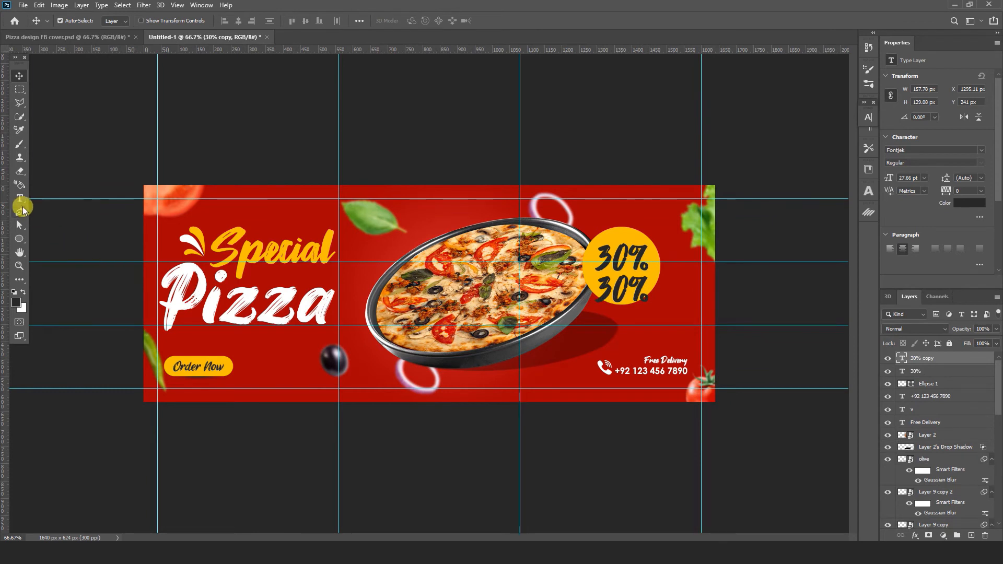
click(21, 201)
click(631, 289)
key(ctrl+a)
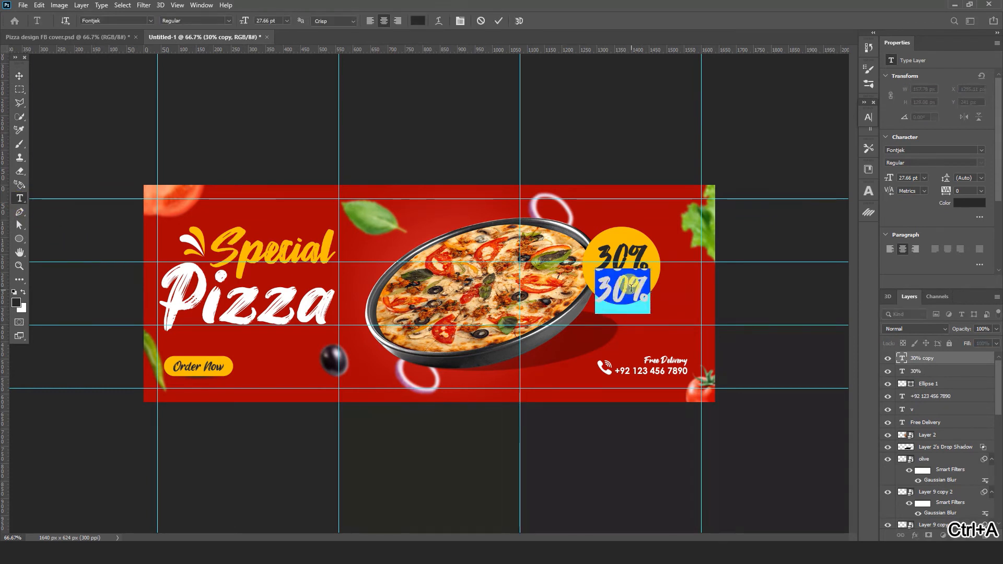
text(OFF)
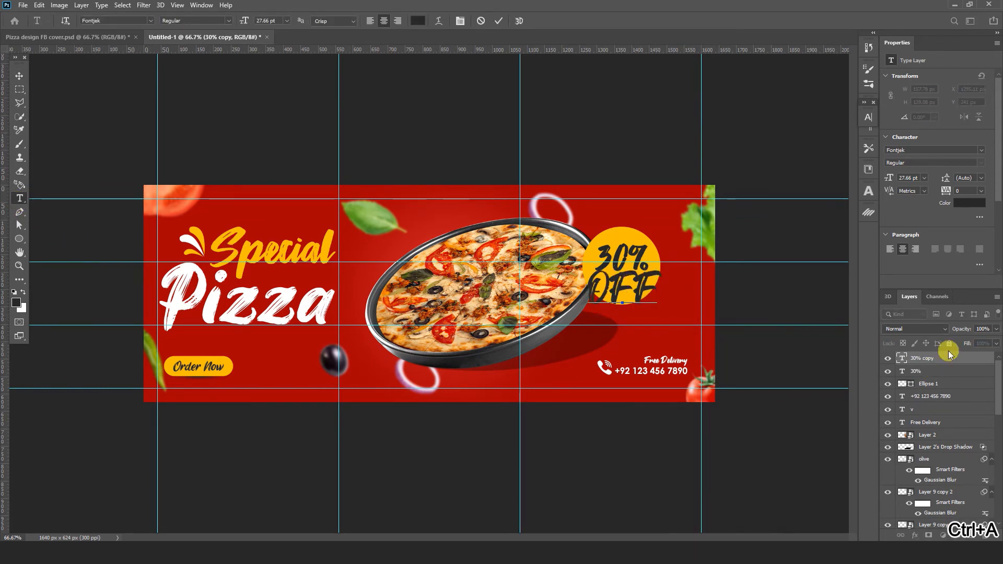
key(ctrl+a)
click(18, 77)
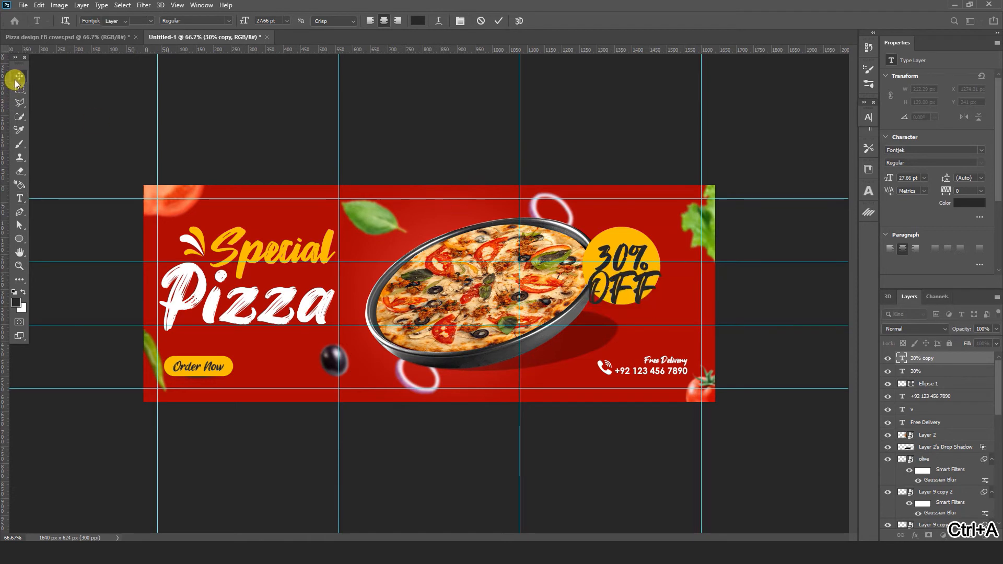
Shrink the "OFF" text to about 113 px wide and centre it under 30% inside the circle
key(ctrl+t)
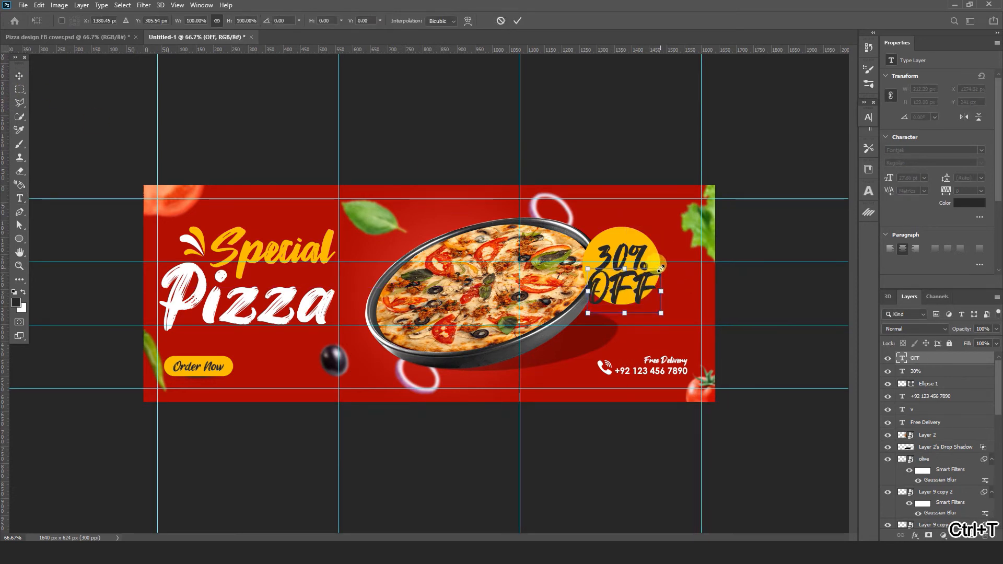
drag(661, 269, 644, 279)
drag(636, 283, 637, 278)
key(Return)
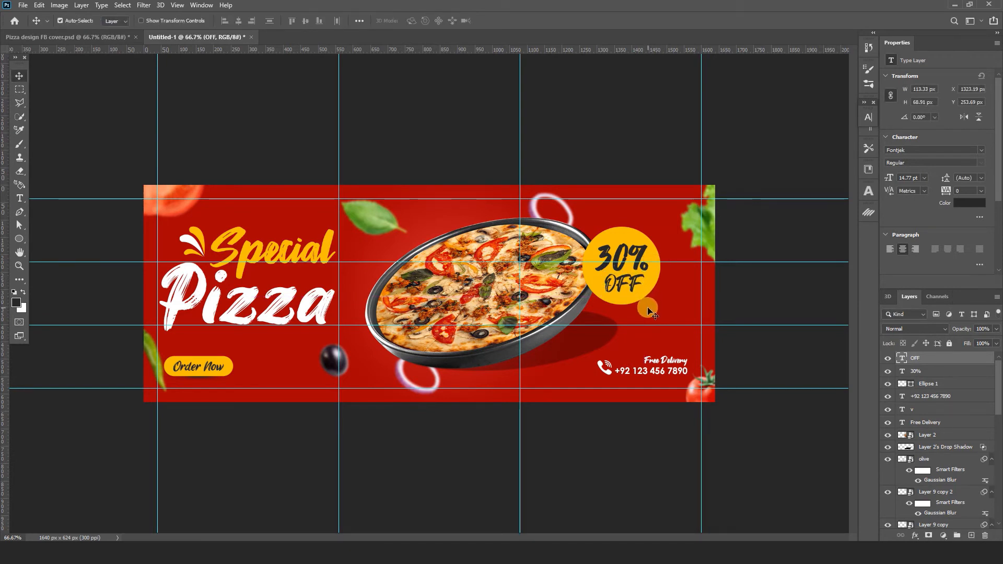
click(596, 456)
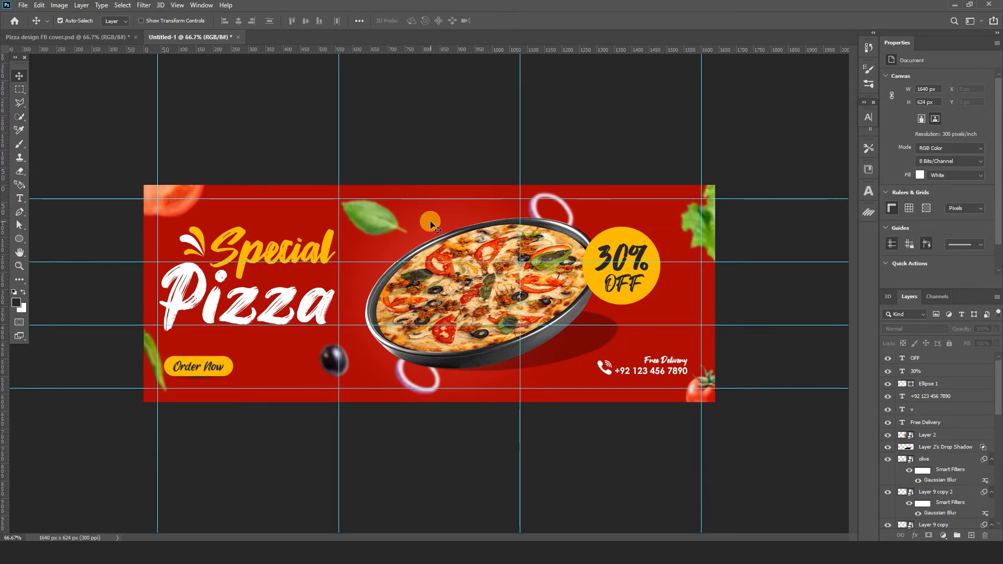
Check the accent line around the pizza in Pizza design FB cover.psd, and draw an ellipse about 766 by 379 px in Untitled-1
click(107, 37)
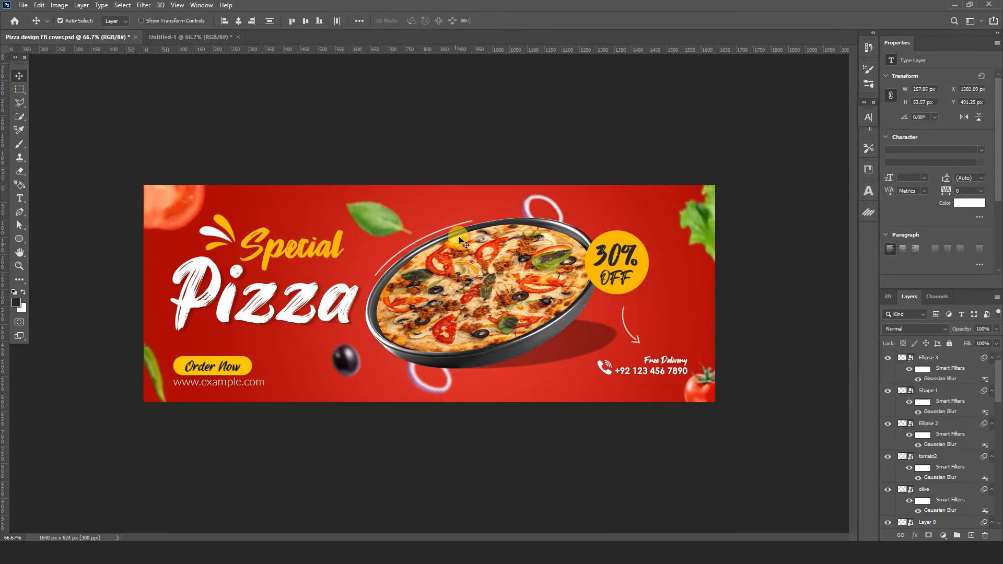
click(212, 40)
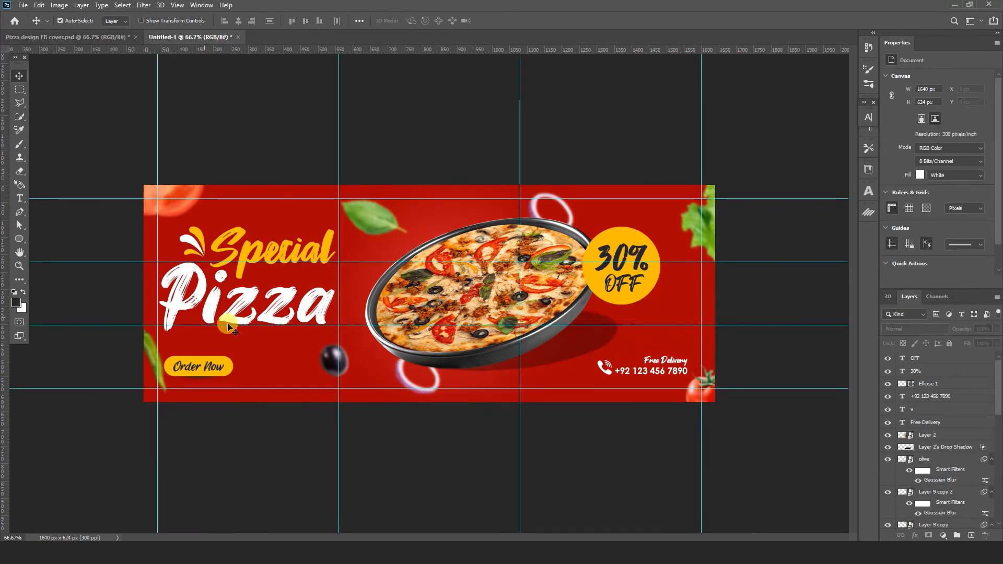
click(19, 240)
mouse_move(389, 250)
mouse_down()
mouse_move(543, 316)
mouse_move(509, 313)
mouse_move(533, 298)
mouse_move(510, 314)
mouse_up()
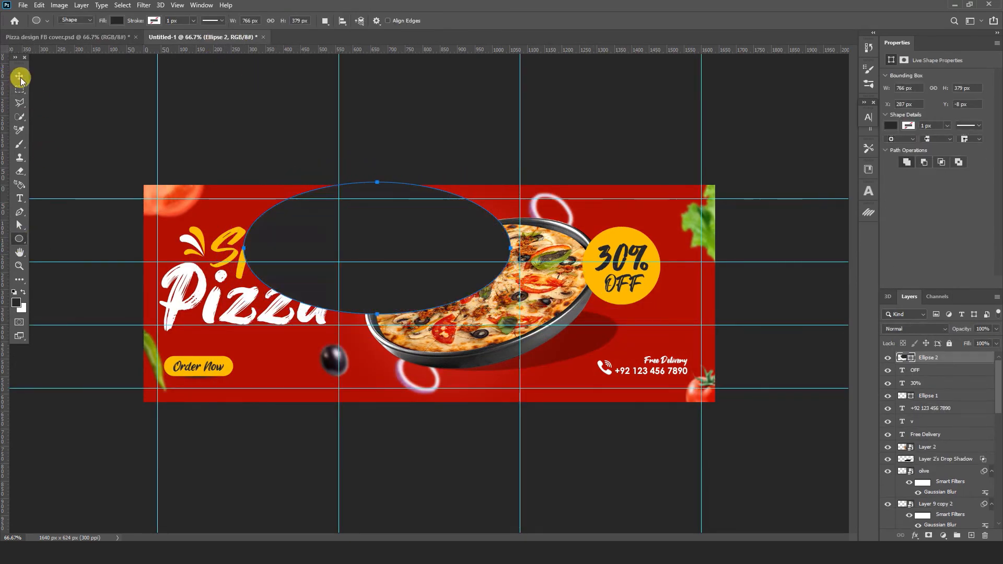
Rotate the ellipse about -17.8°, narrow it to about 83% width, and place it over the pizza, slightly past the pan's upper left rim
key(ctrl+t)
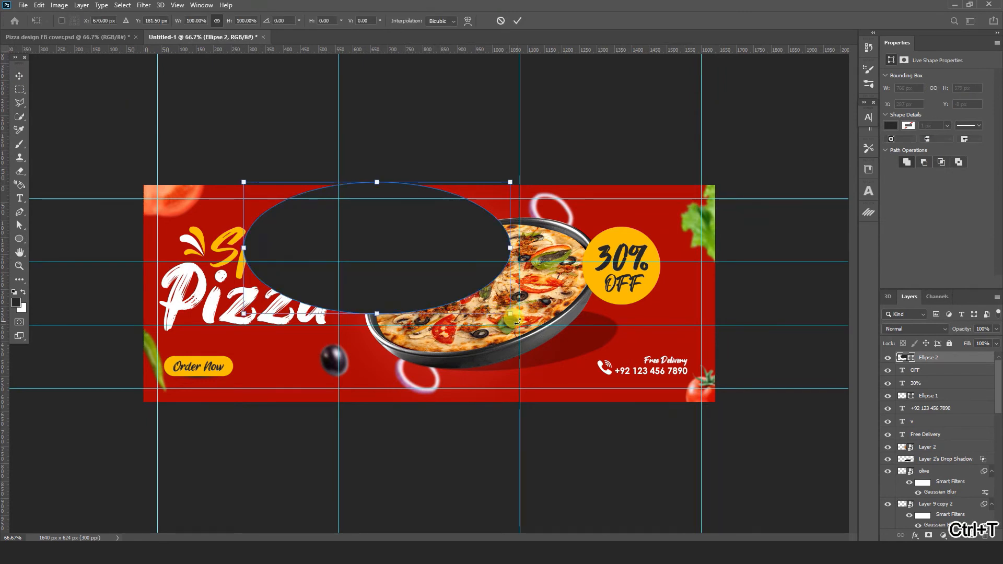
drag(518, 322, 534, 275)
drag(401, 238, 502, 280)
drag(605, 252, 591, 253)
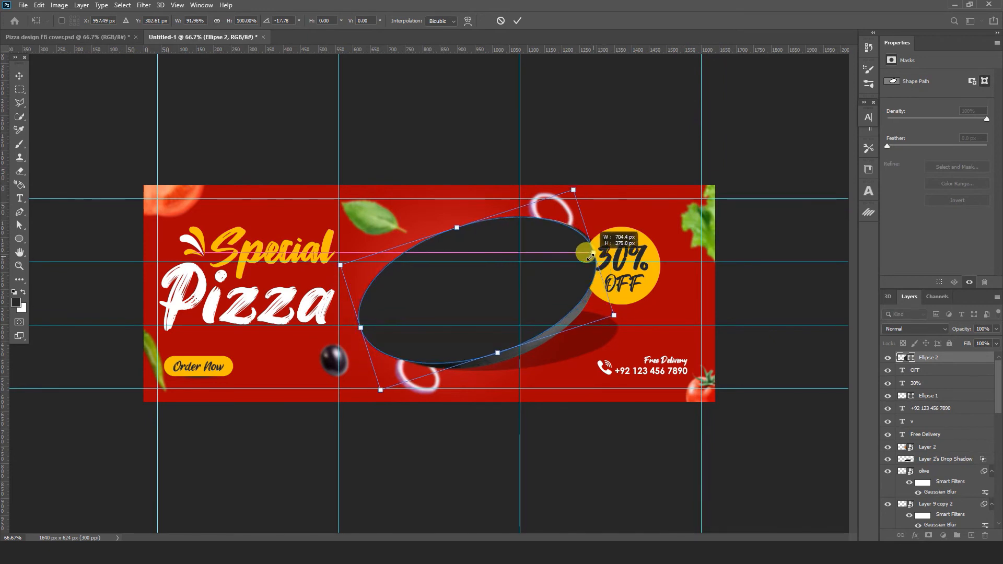
mouse_move(471, 313)
mouse_down()
mouse_move(456, 306)
mouse_move(474, 303)
mouse_up()
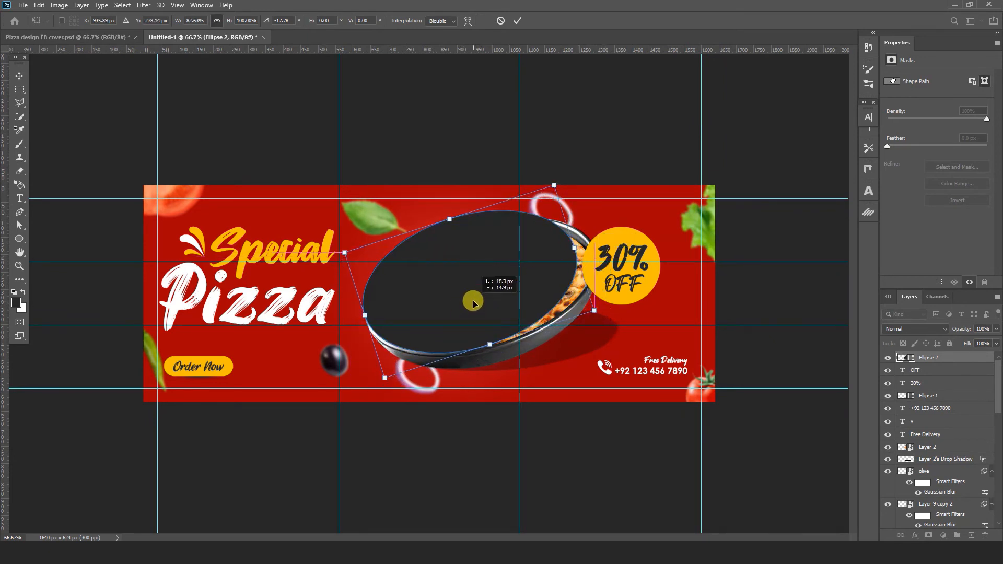
click(519, 21)
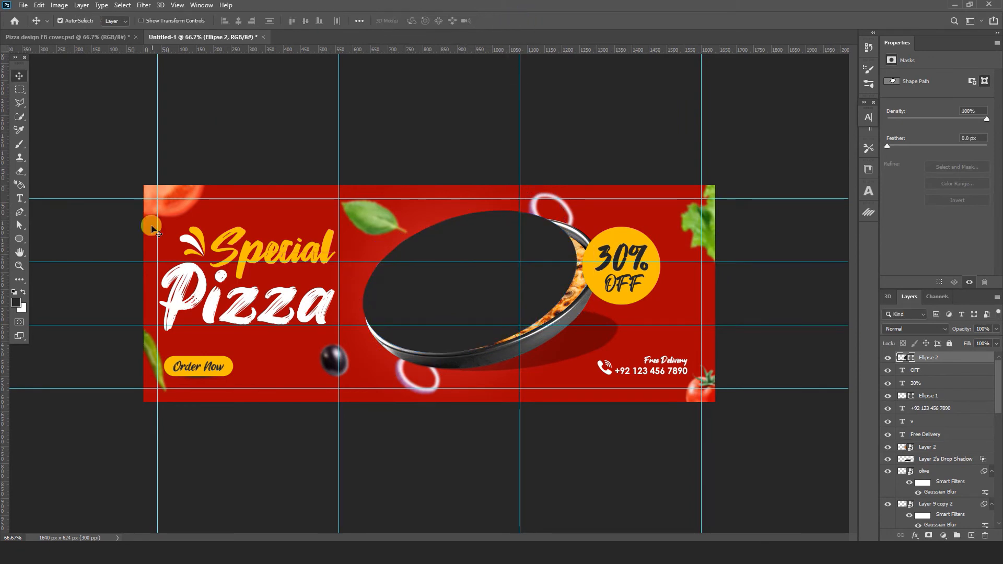
Give the ellipse over the pizza a 2 px white stroke and no fill
click(20, 239)
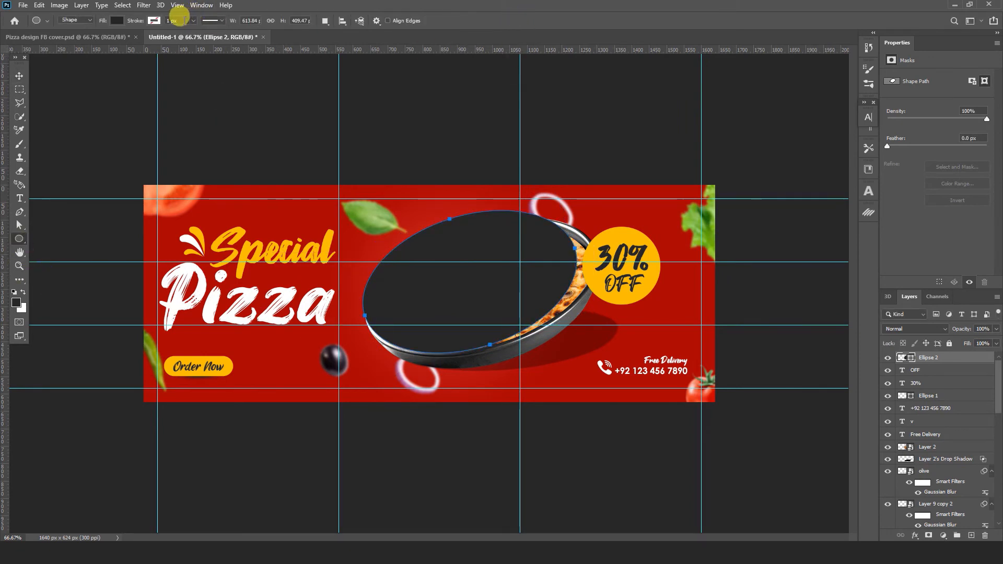
click(176, 21)
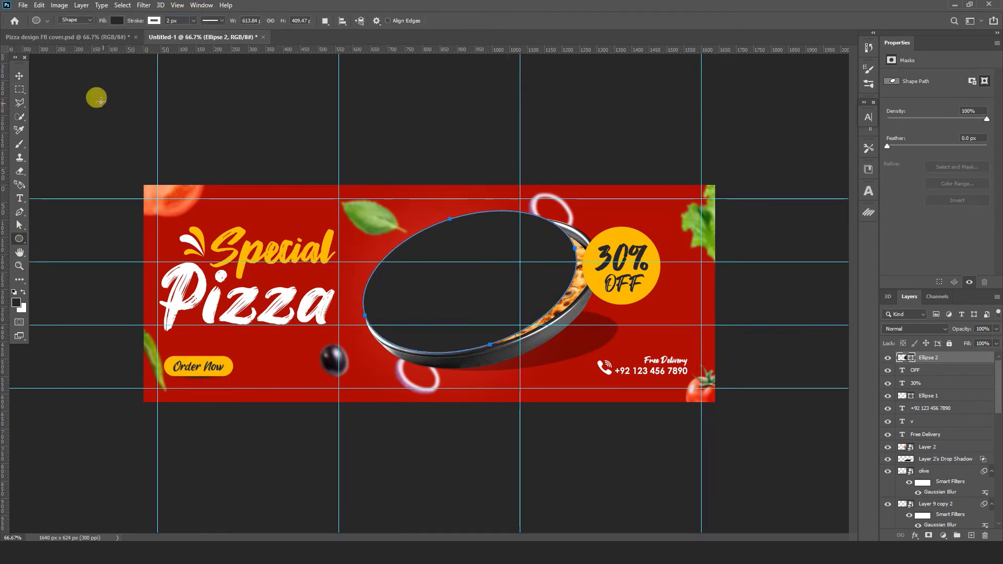
click(116, 20)
click(55, 40)
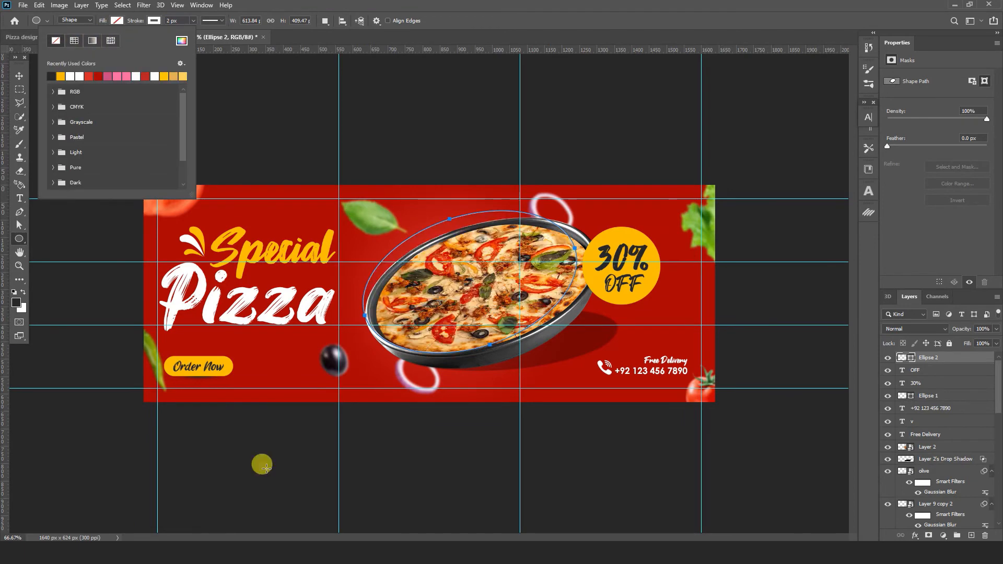
click(19, 77)
Shift the ellipse outline about 3 px left and 9 px down, closer to the pan's rim
key(ctrl+plus)
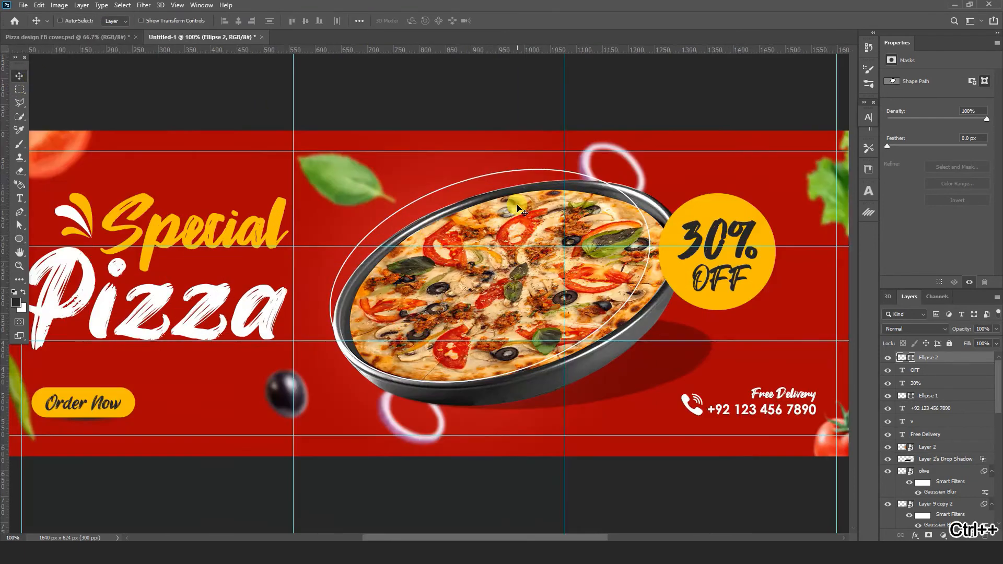
key(ctrl+t)
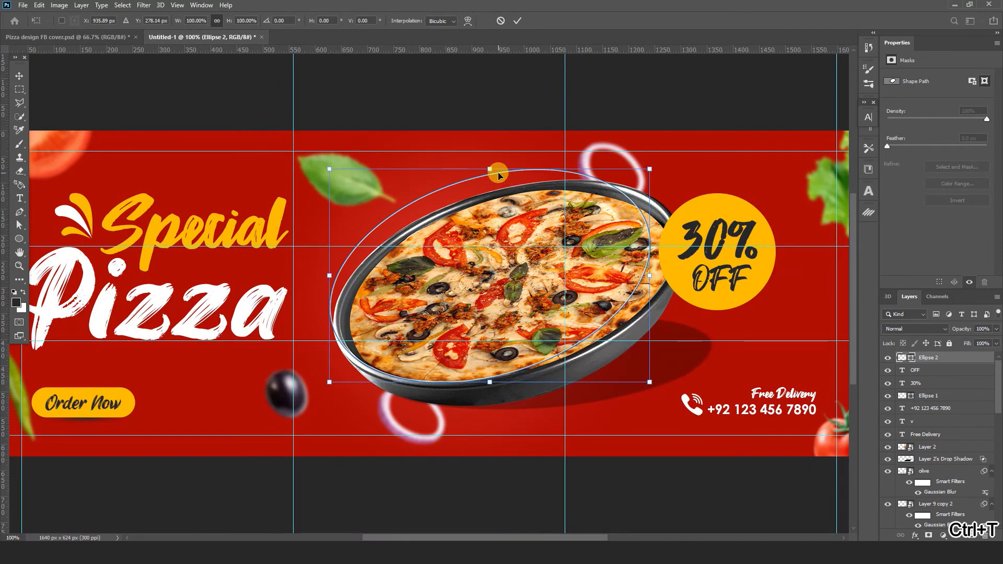
drag(498, 172, 498, 177)
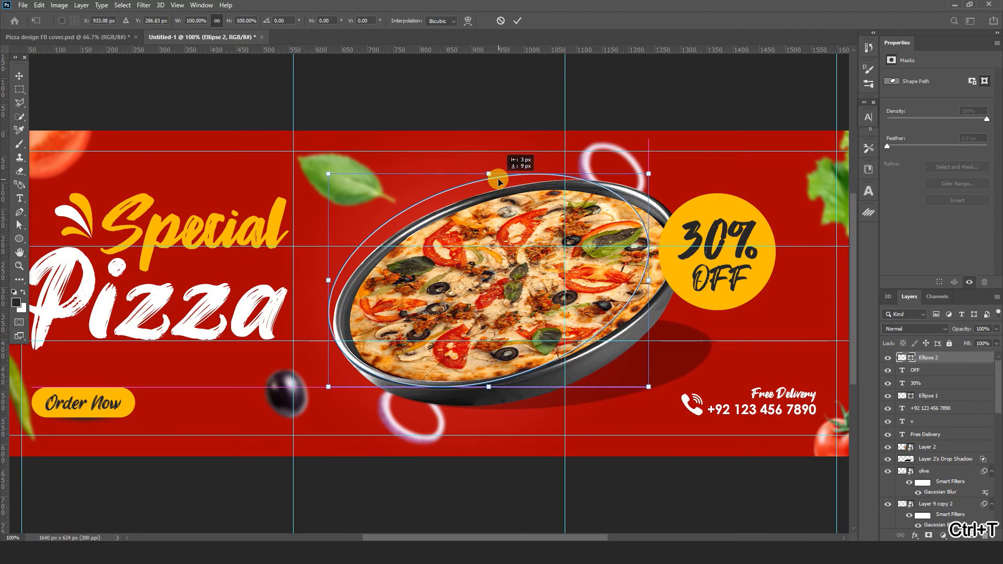
Add two anchor points on the ellipse's upper left side and delete the rest of the outline, keeping only the arc beside the pan's rim
click(19, 226)
click(206, 215)
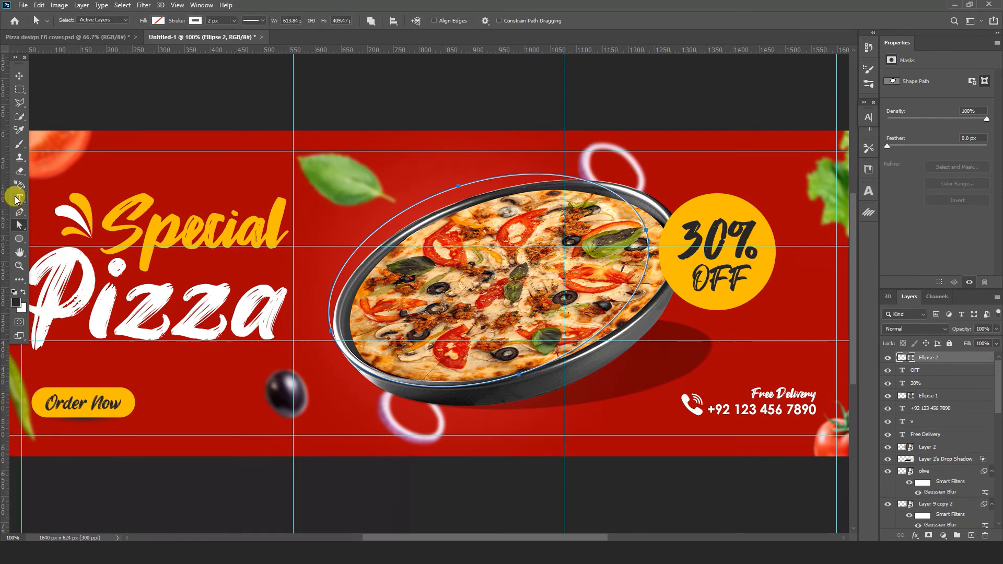
click(19, 211)
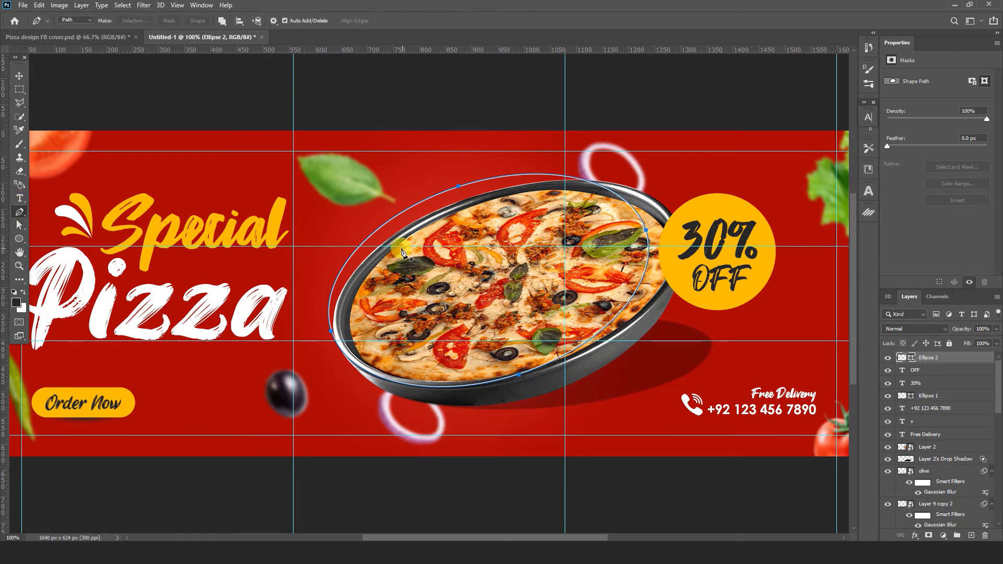
click(356, 251)
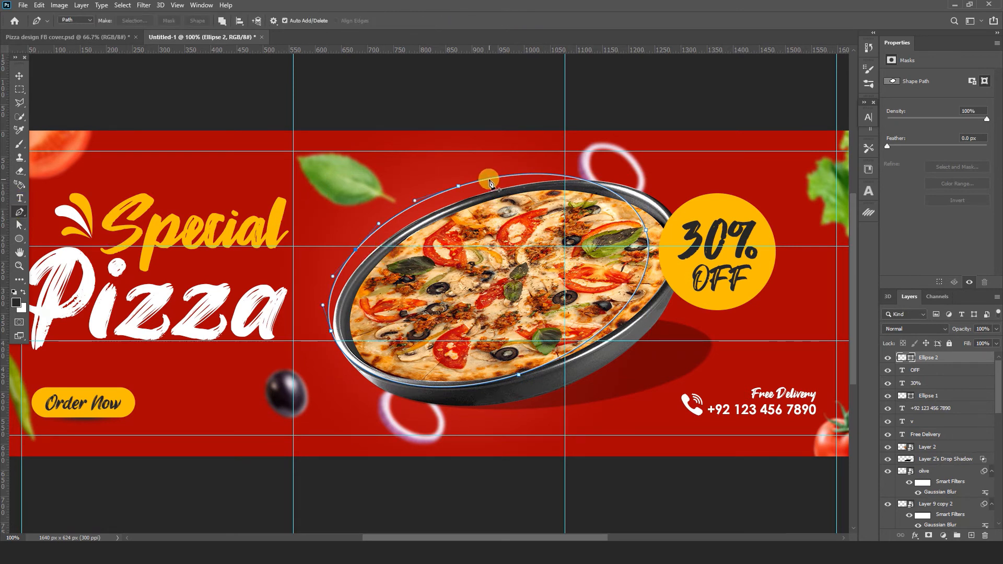
click(490, 179)
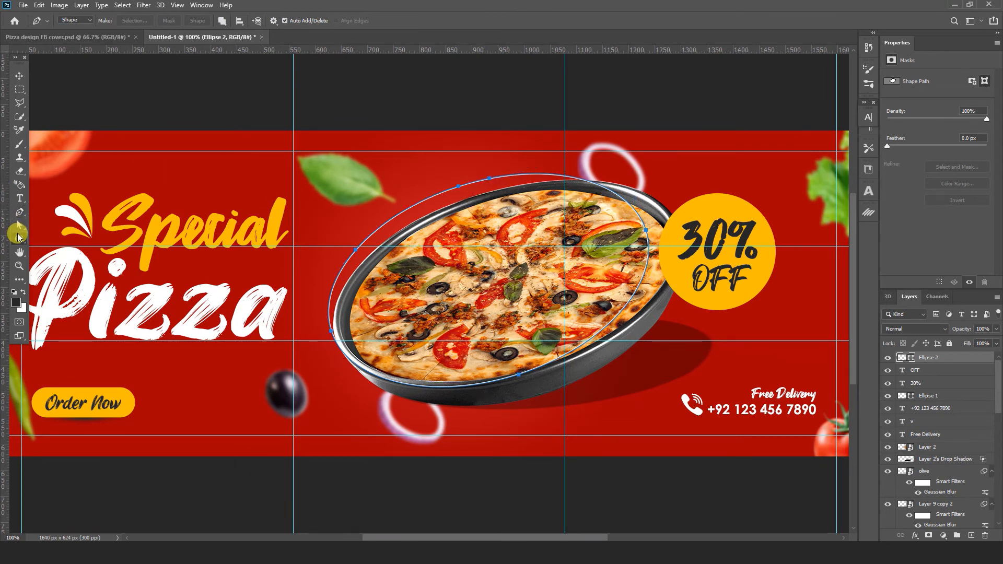
click(18, 226)
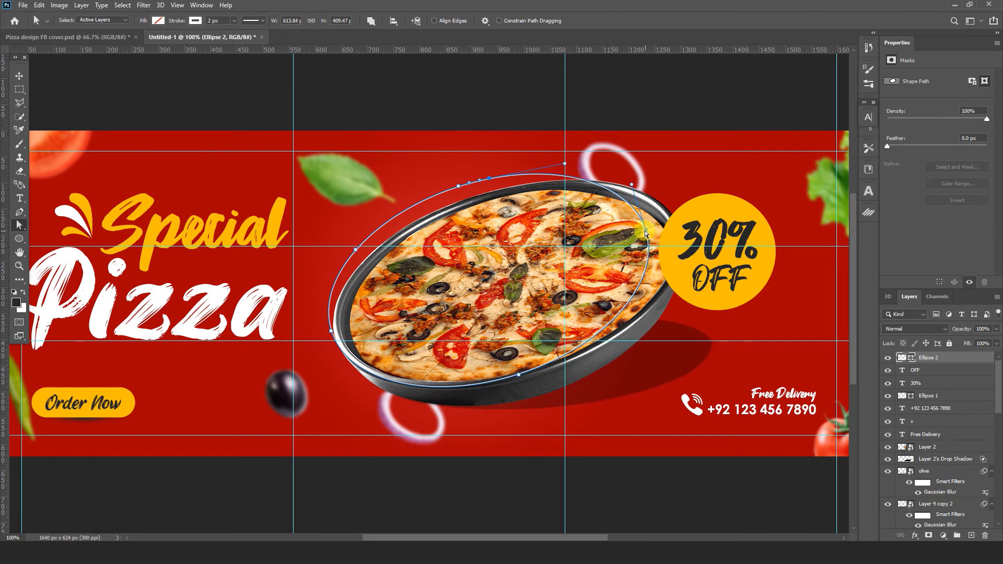
key(Delete)
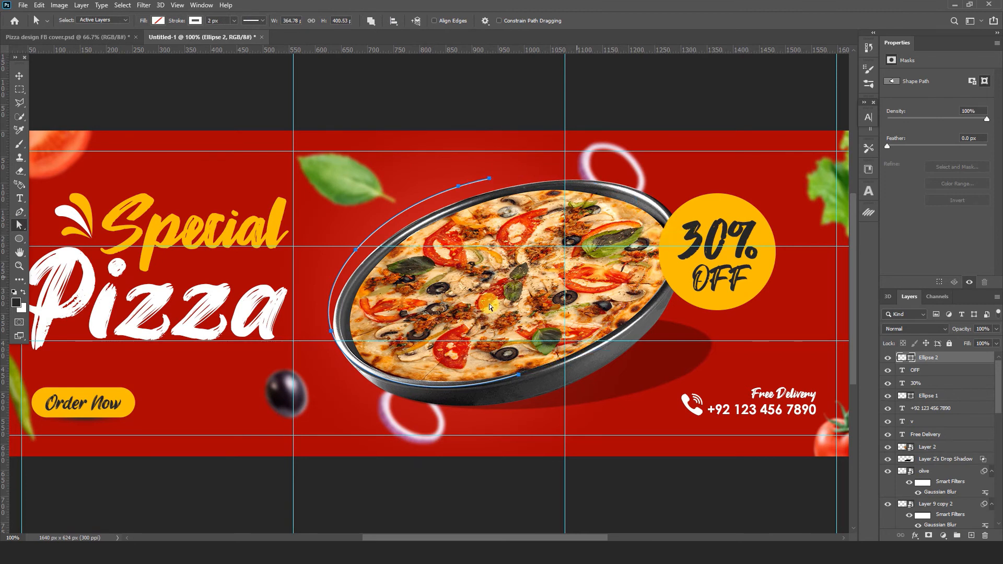
key(Delete)
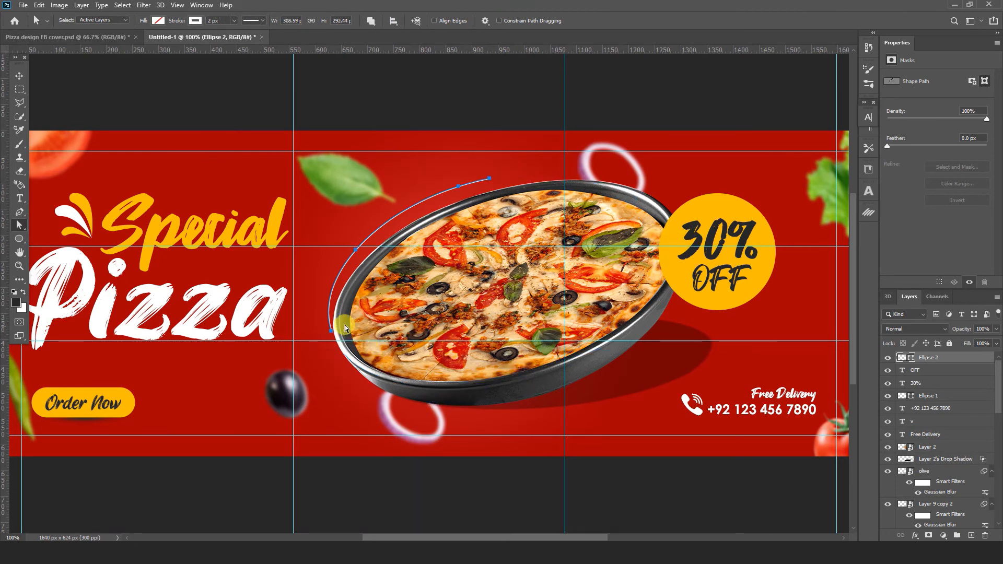
click(18, 76)
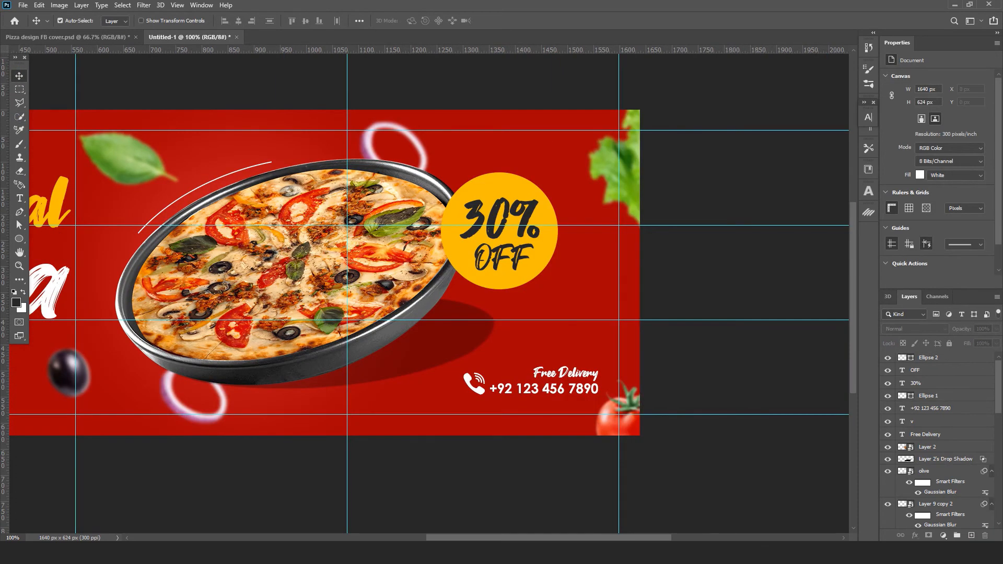
Draw a 250 by 250 px circle on a new layer and place it at about X 1371, Y 241 px, below and right of the 30% badge
click(971, 536)
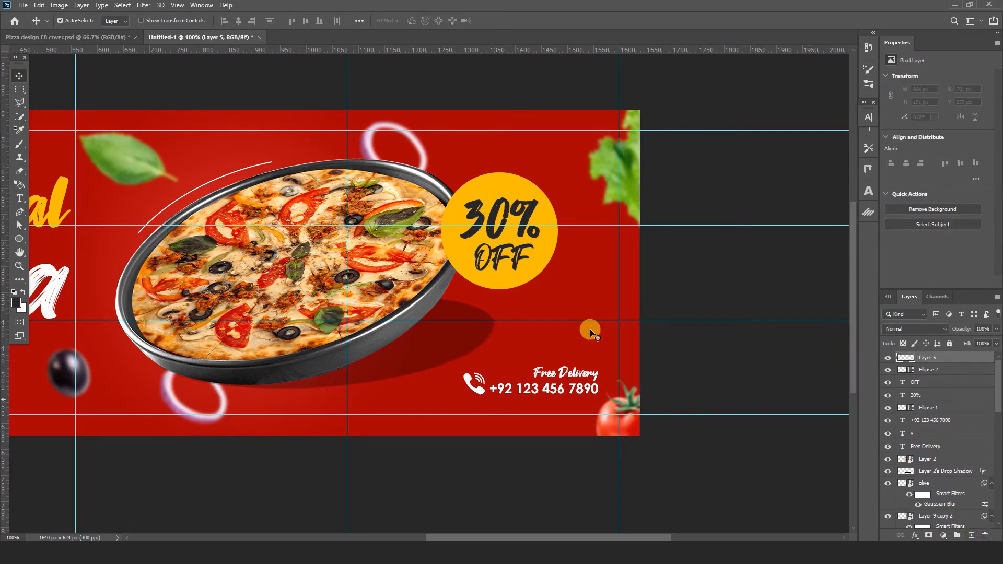
click(20, 240)
drag(536, 269, 604, 367)
click(19, 75)
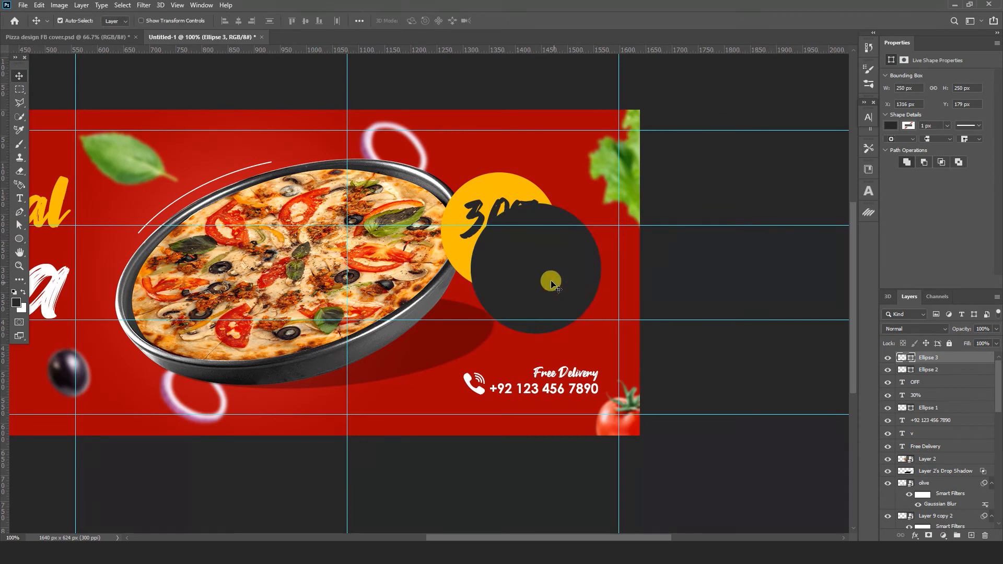
drag(554, 276, 574, 313)
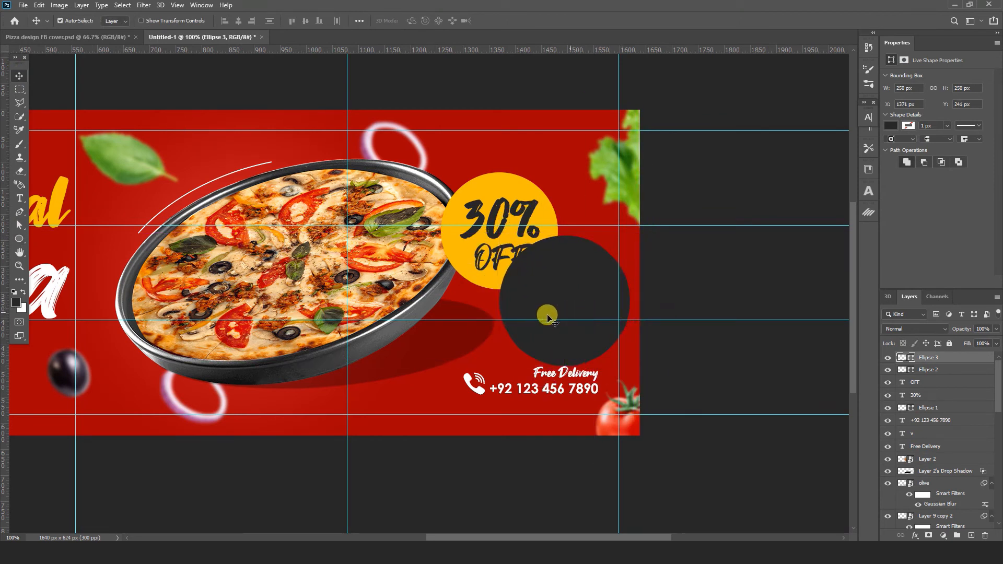
Give the new circle a 2 px white stroke and no fill
click(19, 239)
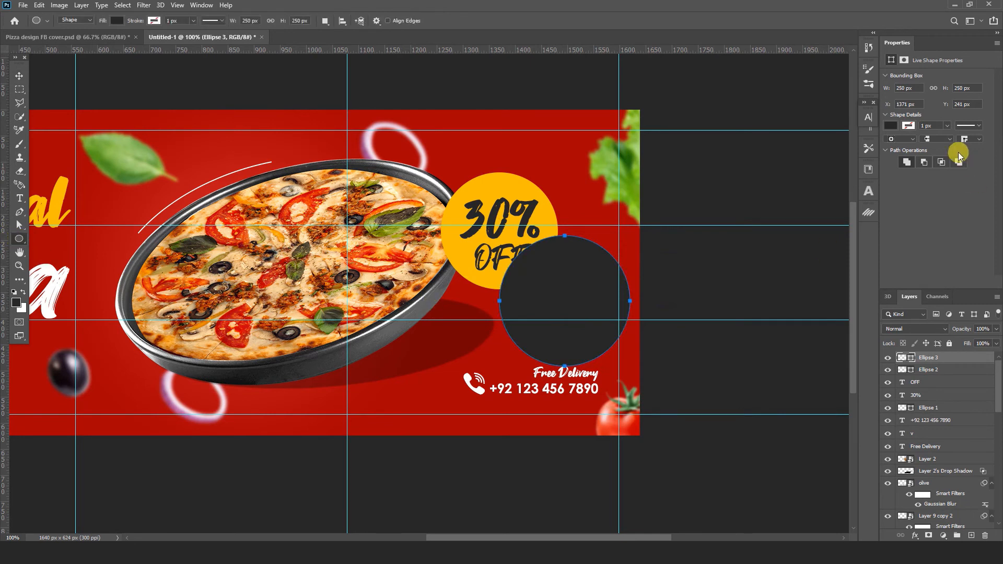
click(929, 126)
key(Return)
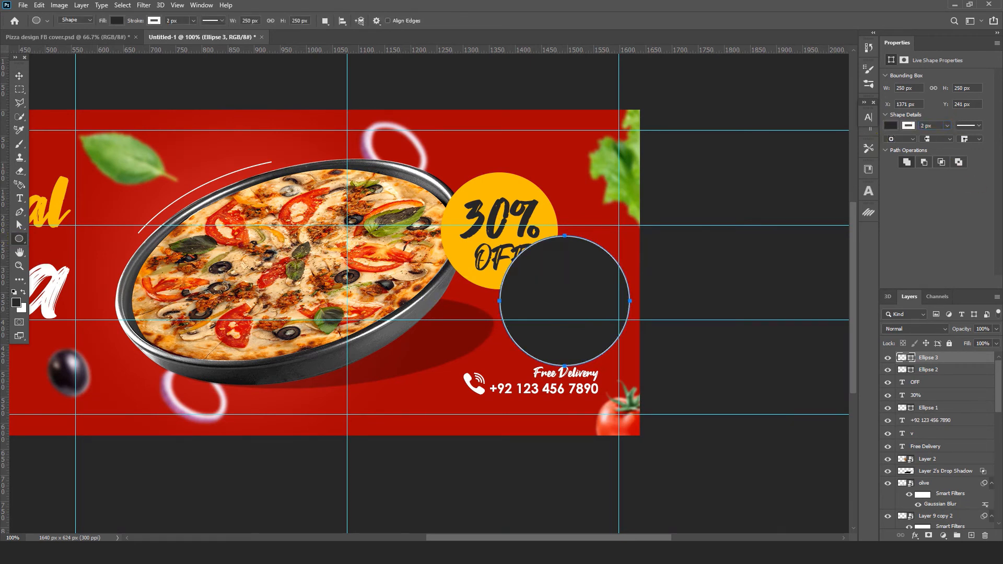
click(876, 138)
click(888, 127)
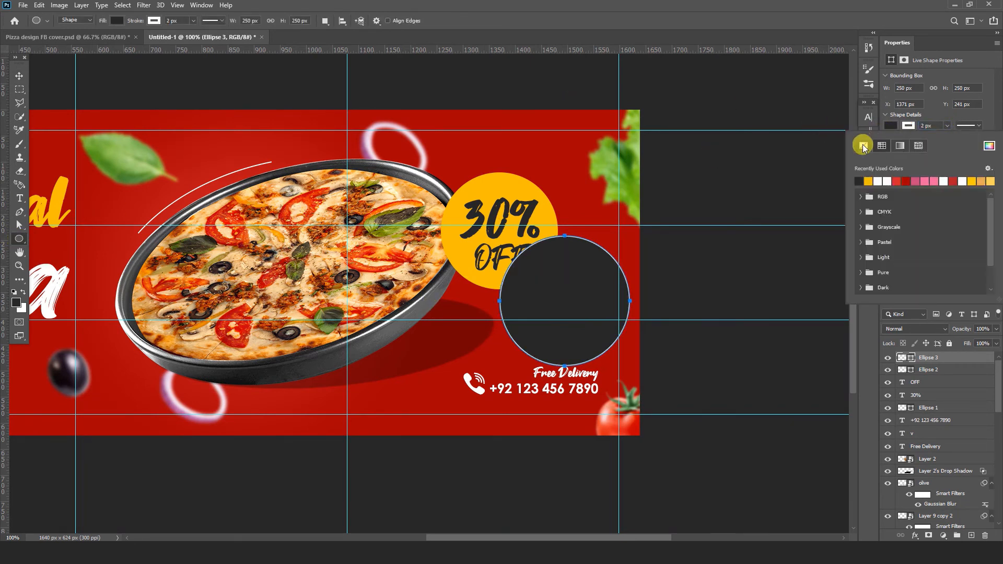
click(864, 146)
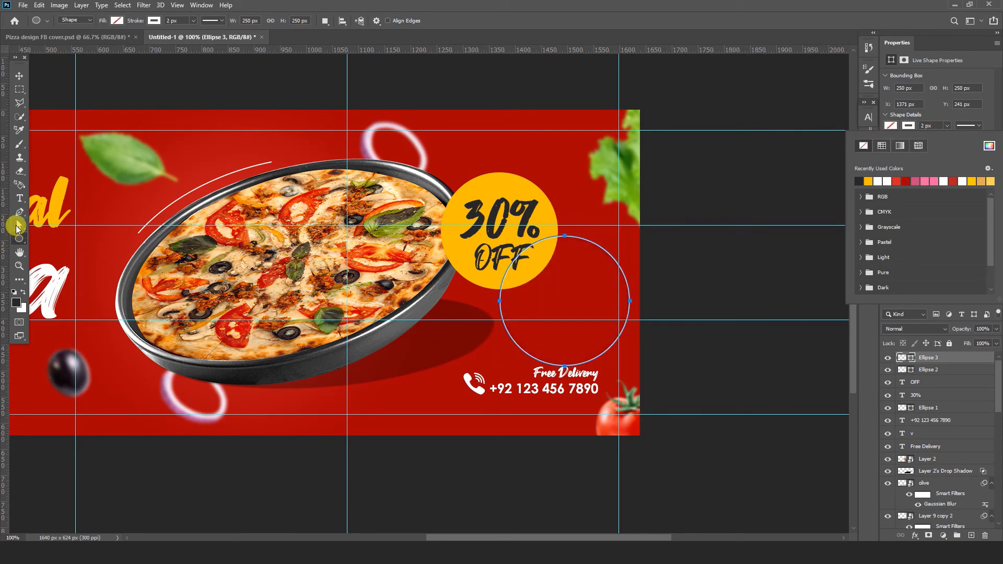
Add an anchor point on the circle's lower left and delete the rest of the outline, keeping a short arc between the badge and the delivery contact
click(20, 214)
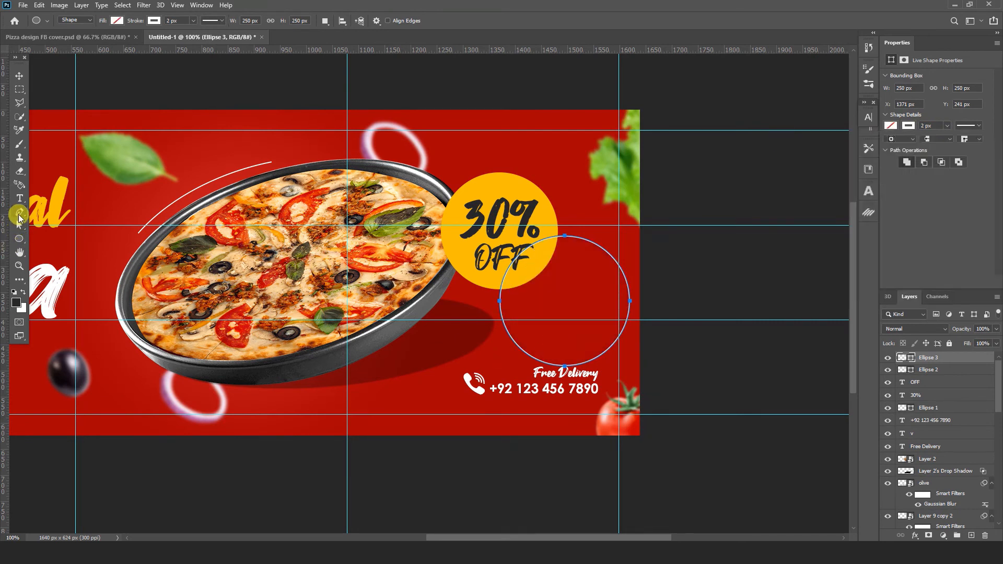
click(536, 356)
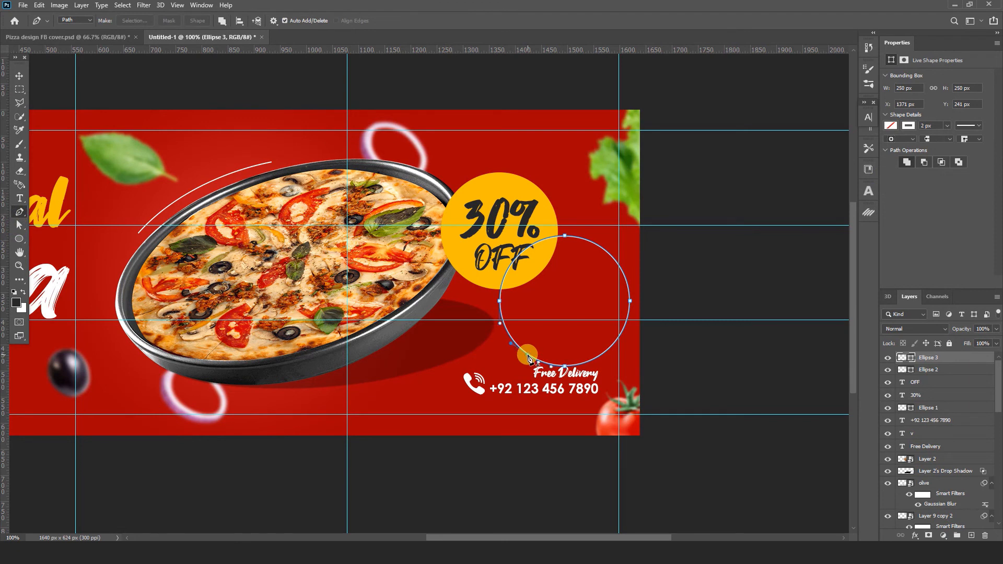
click(529, 356)
click(19, 223)
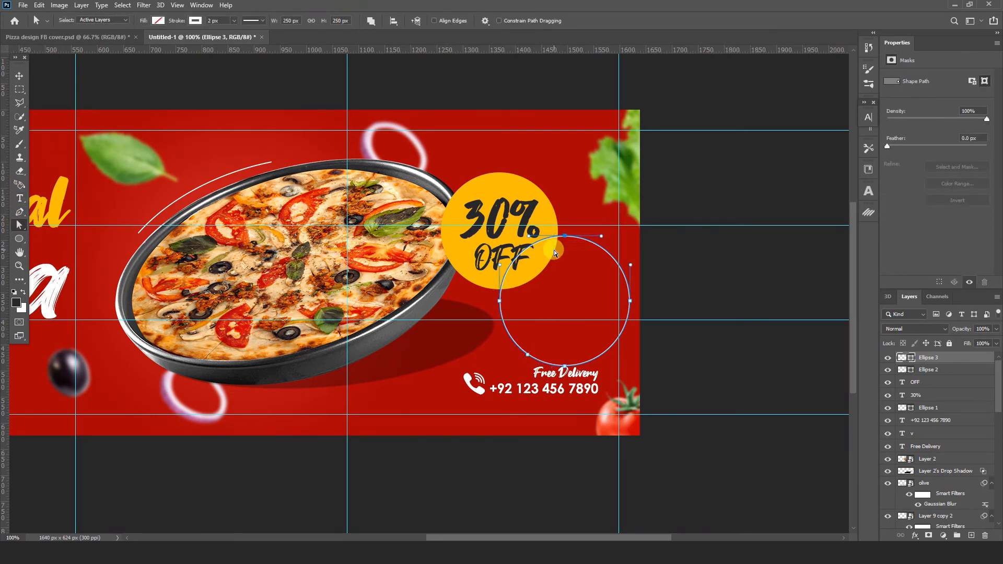
key(Delete)
click(708, 328)
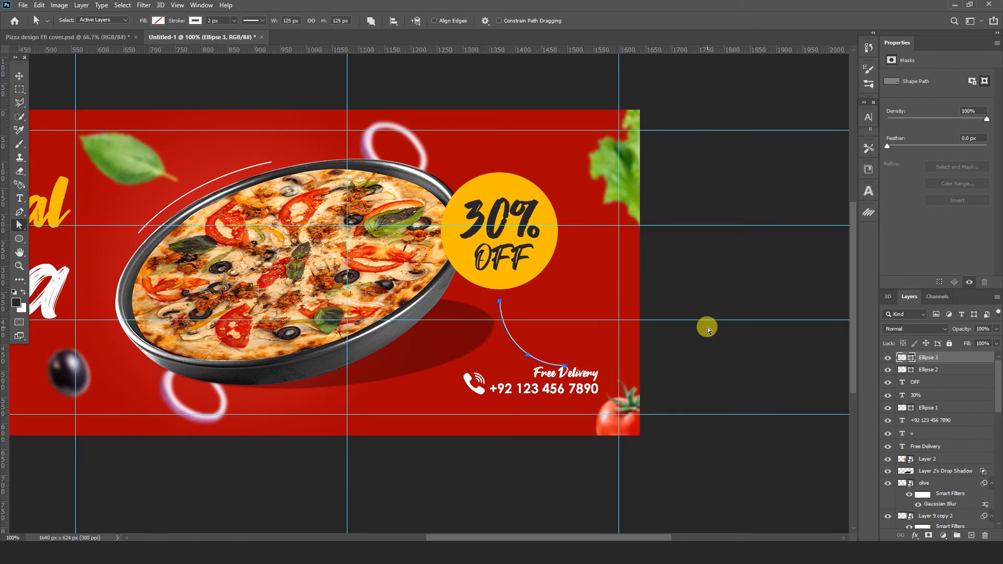
drag(581, 362, 562, 388)
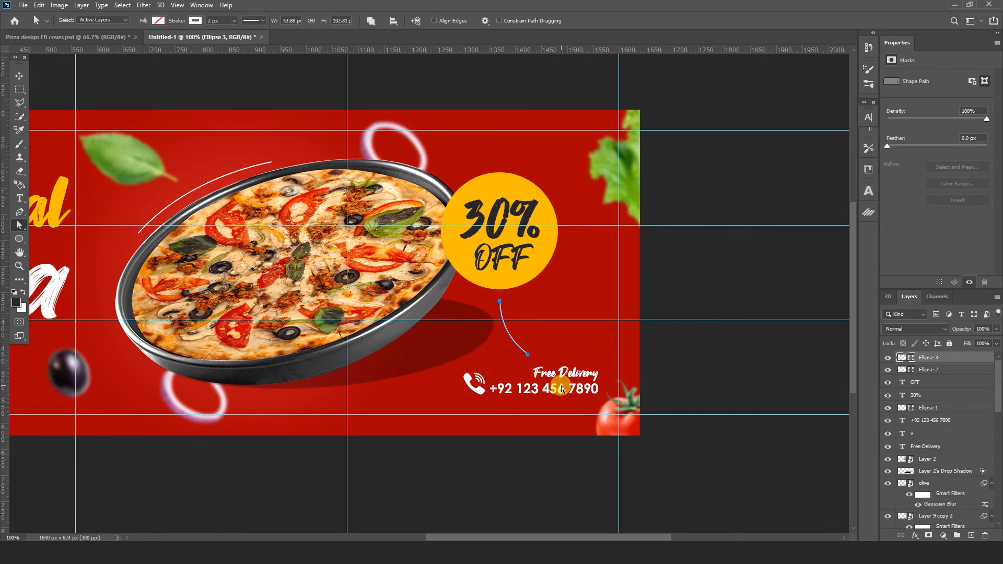
click(20, 77)
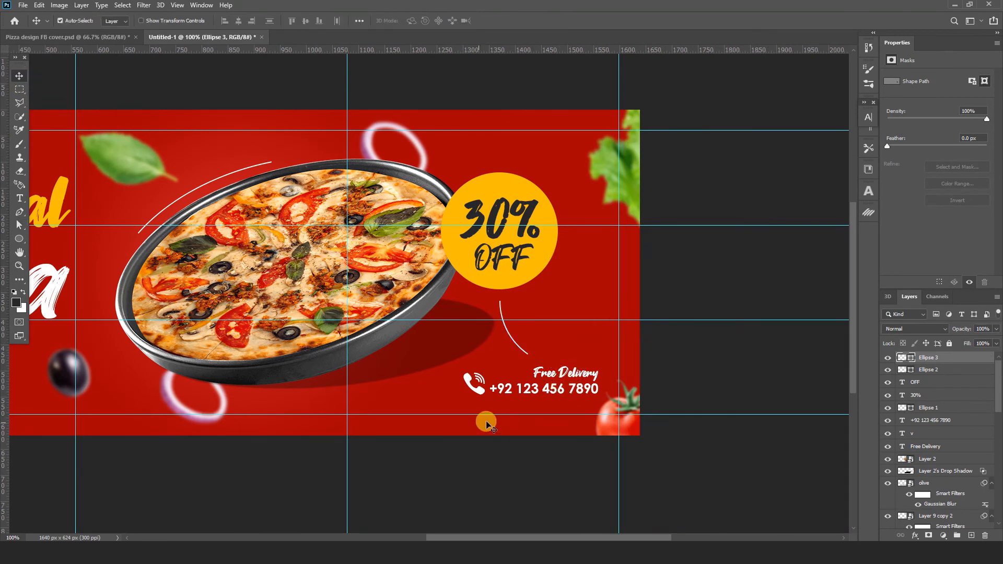
Draw a three-point arrowhead path about 15 by 13 px at the arc's lower end on a new layer and convert it to a shape
key(ctrl+plus)
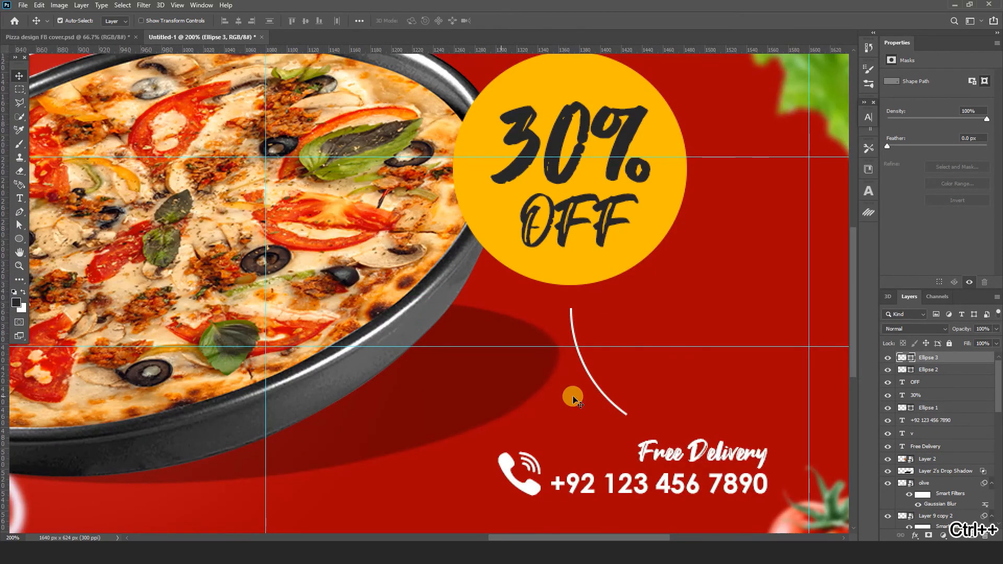
drag(622, 395, 495, 348)
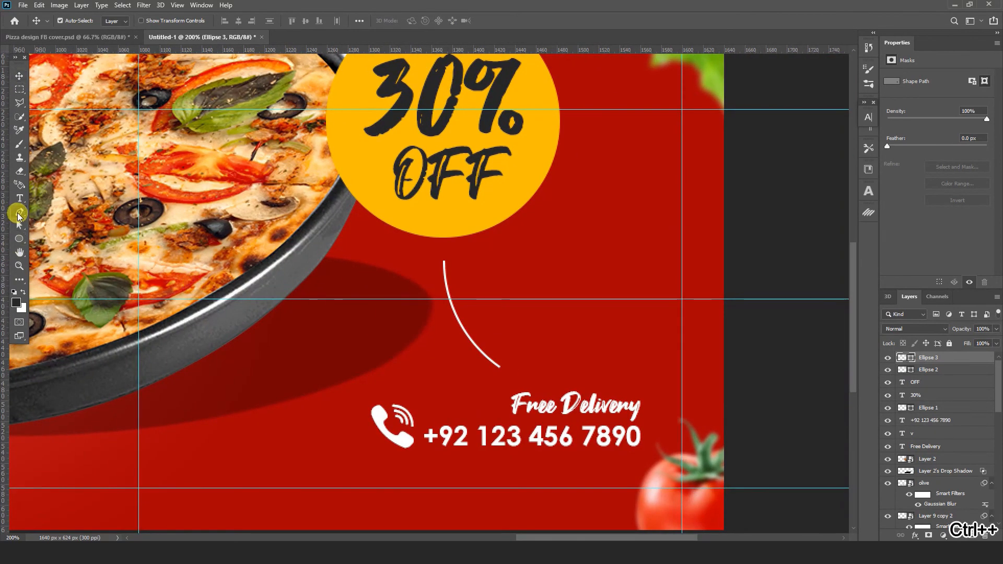
click(19, 213)
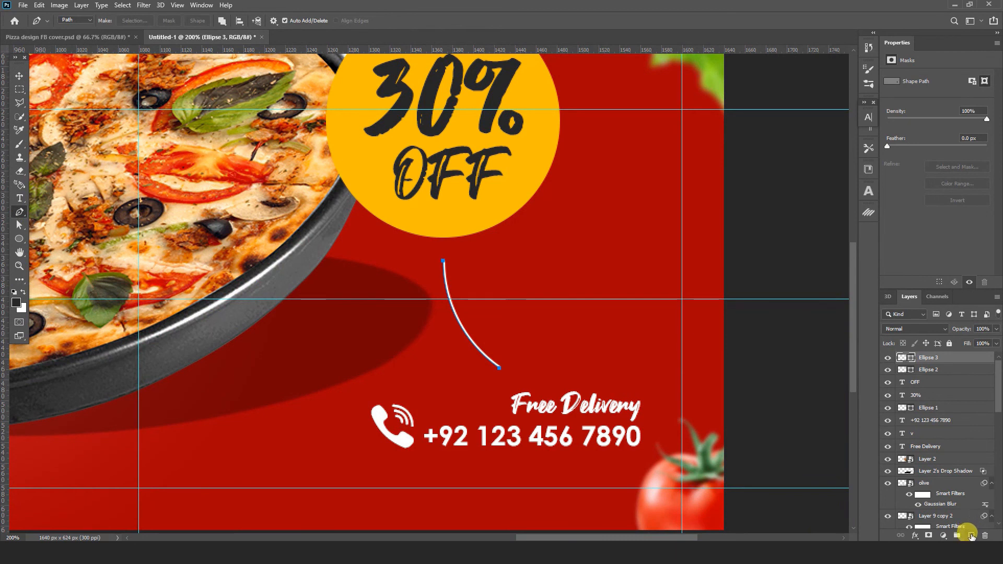
click(971, 537)
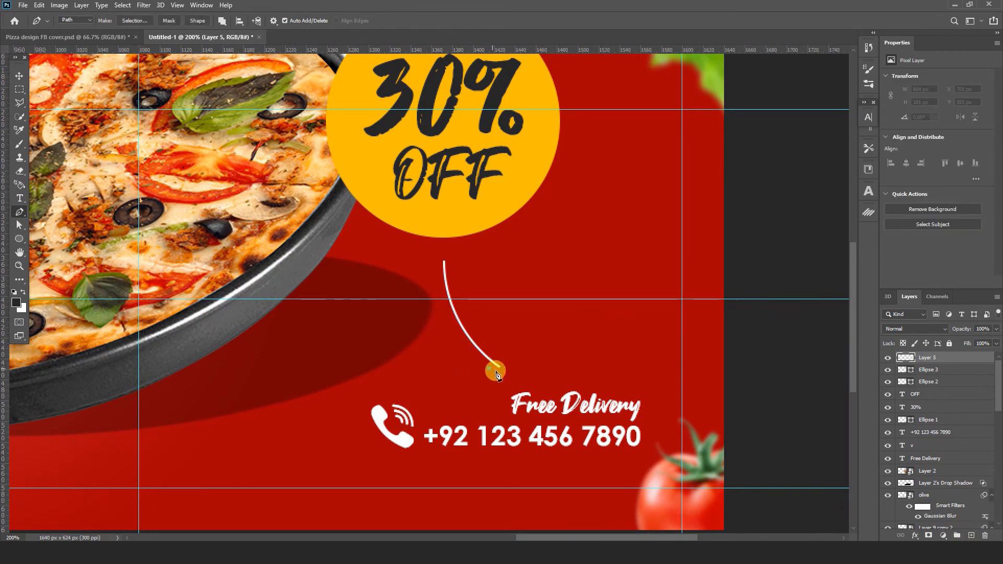
drag(506, 376, 506, 364)
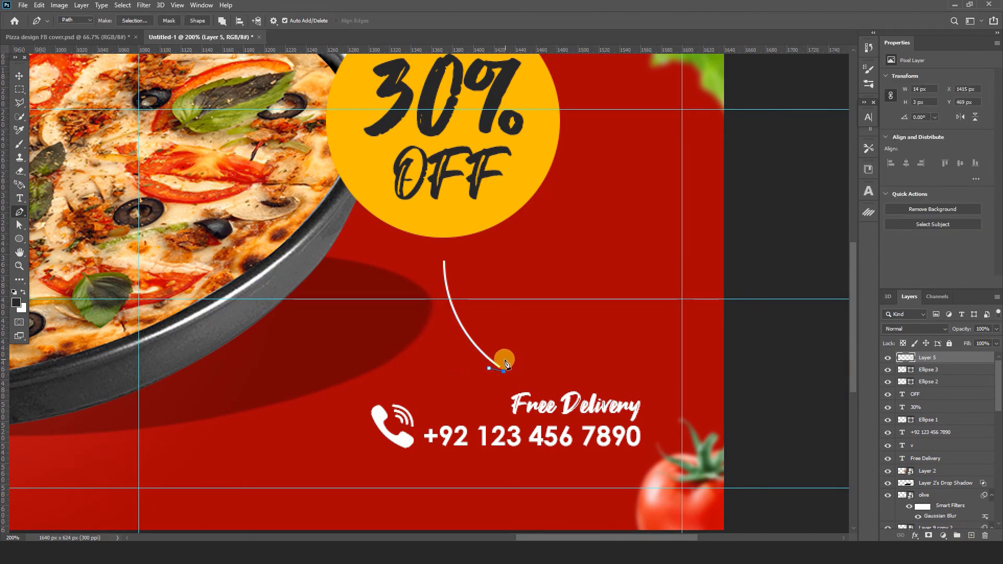
click(505, 359)
click(198, 23)
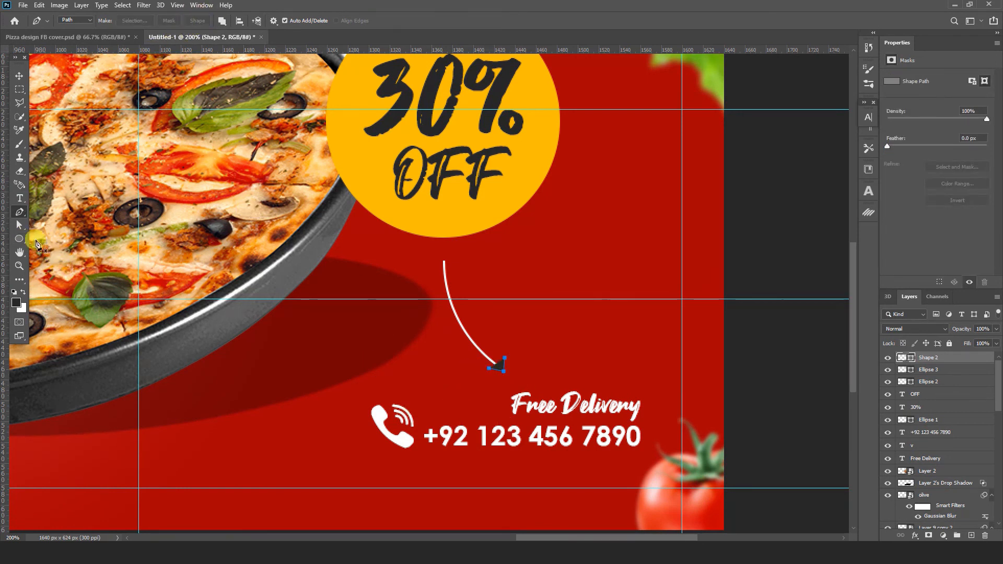
Give the arrowhead a thin white stroke and no fill
click(21, 240)
click(180, 20)
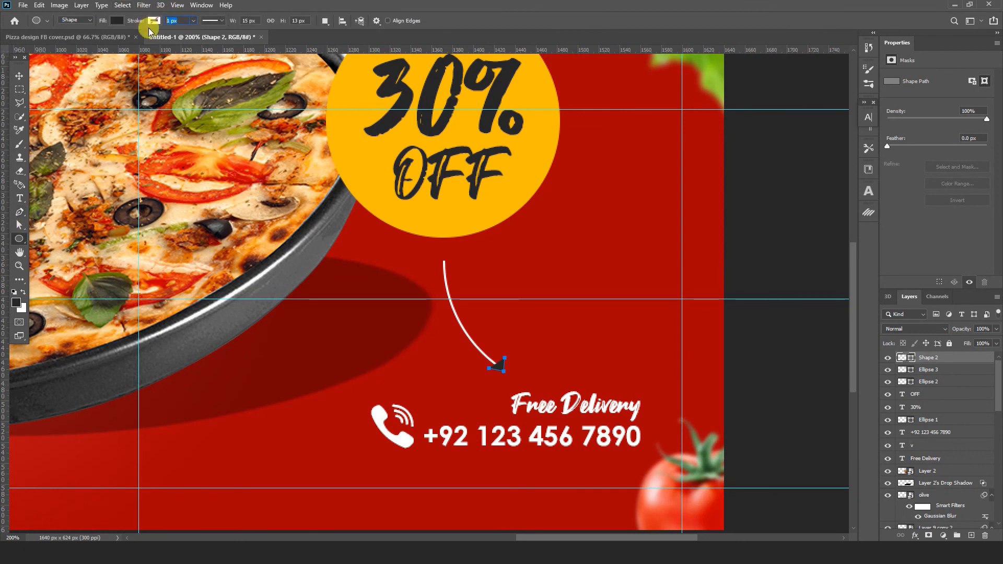
click(117, 20)
click(55, 40)
click(18, 73)
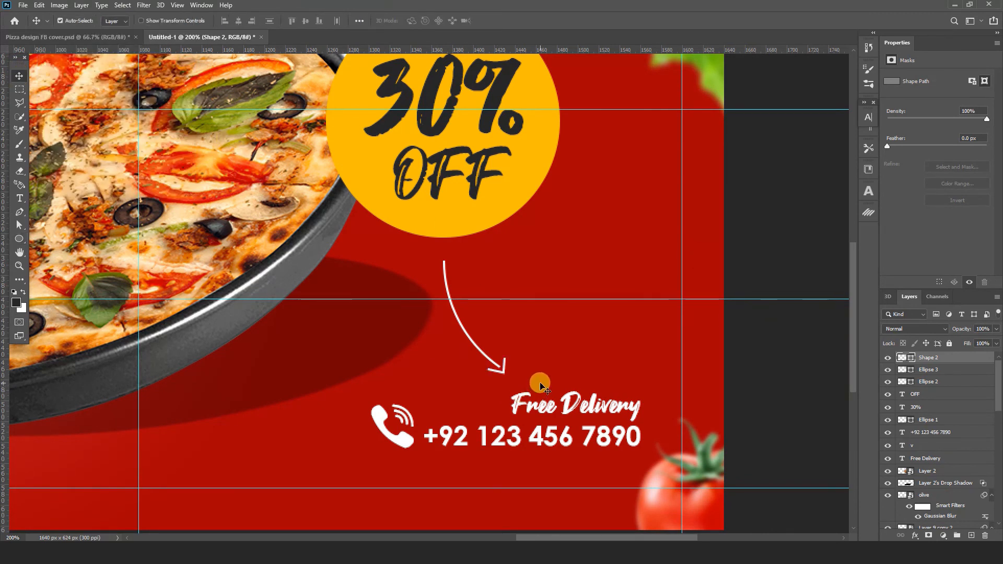
key(ctrl+0)
click(215, 439)
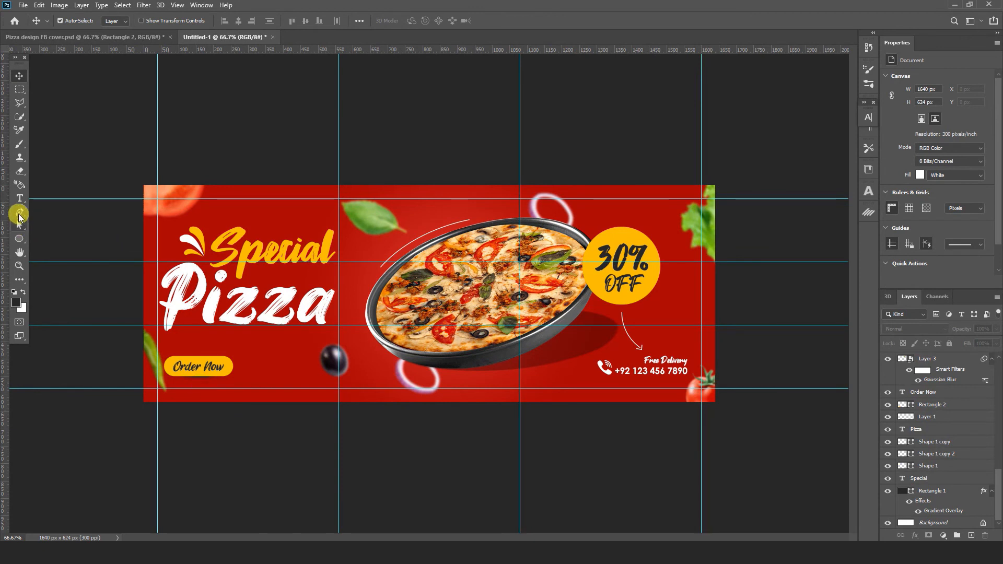
click(20, 198)
click(246, 365)
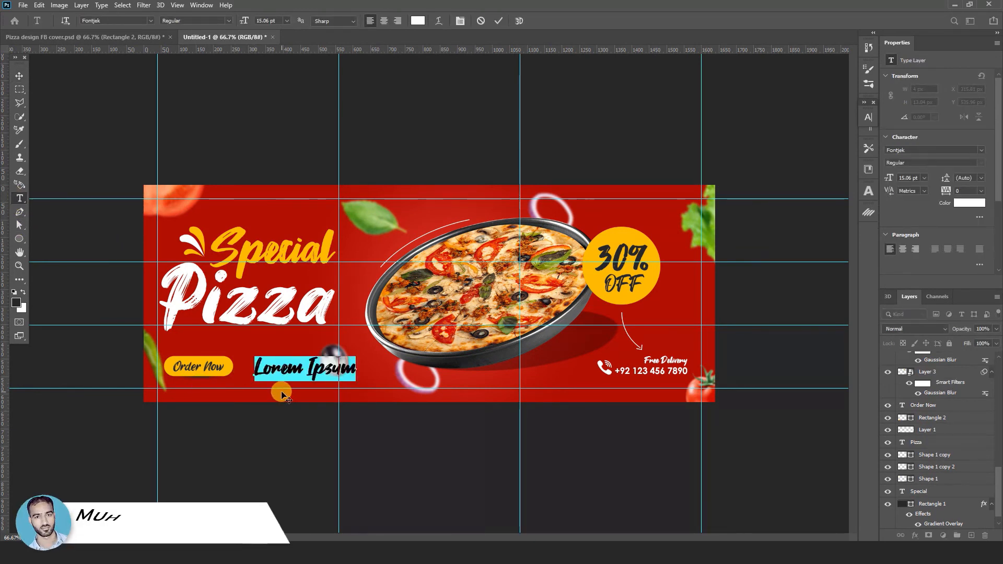
text(www)
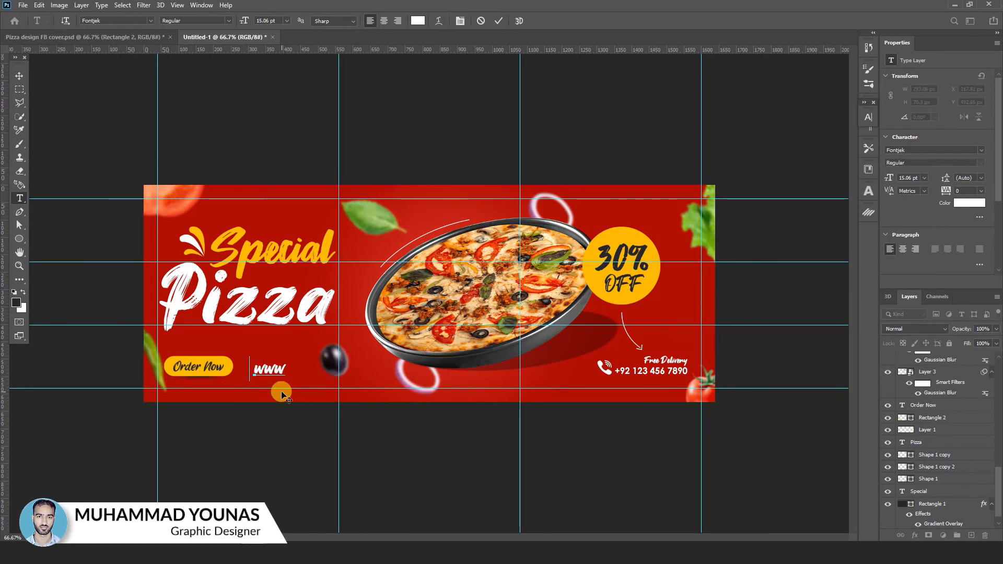
text(.example.com)
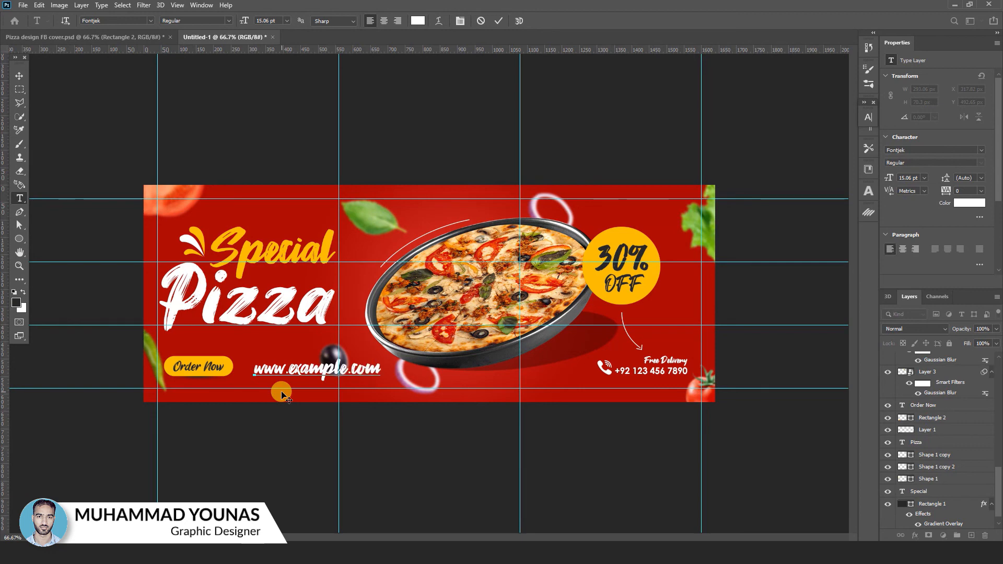
Set the whole web address text to Lato Light at 8 pt
key(ctrl+a)
click(868, 117)
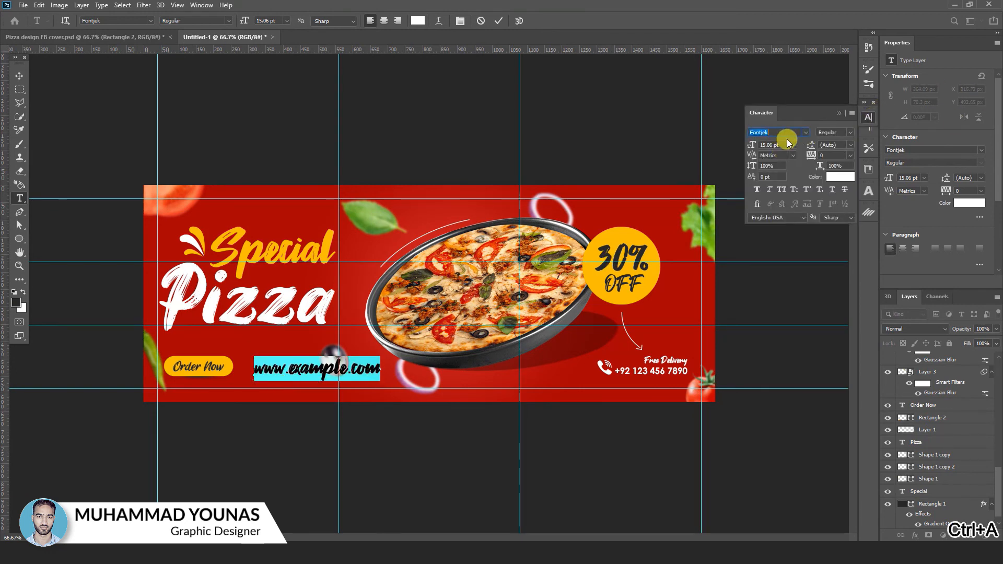
text(Lato)
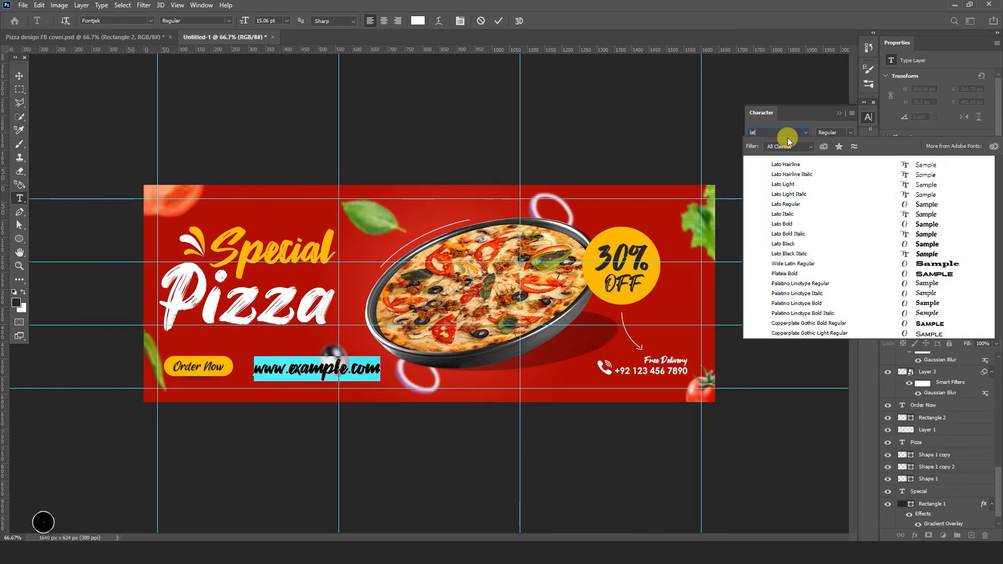
click(787, 187)
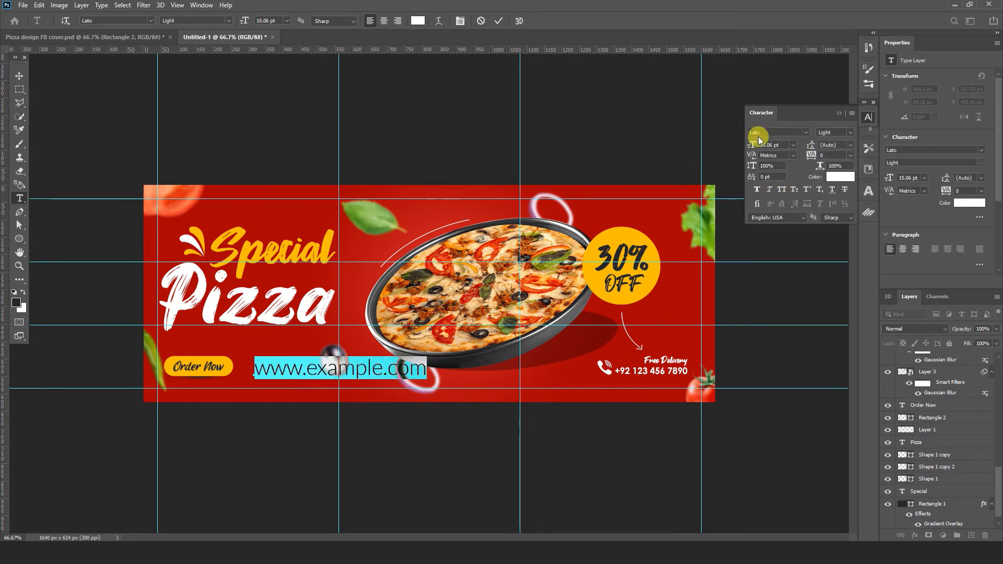
drag(778, 146, 717, 147)
text(8)
key(Return)
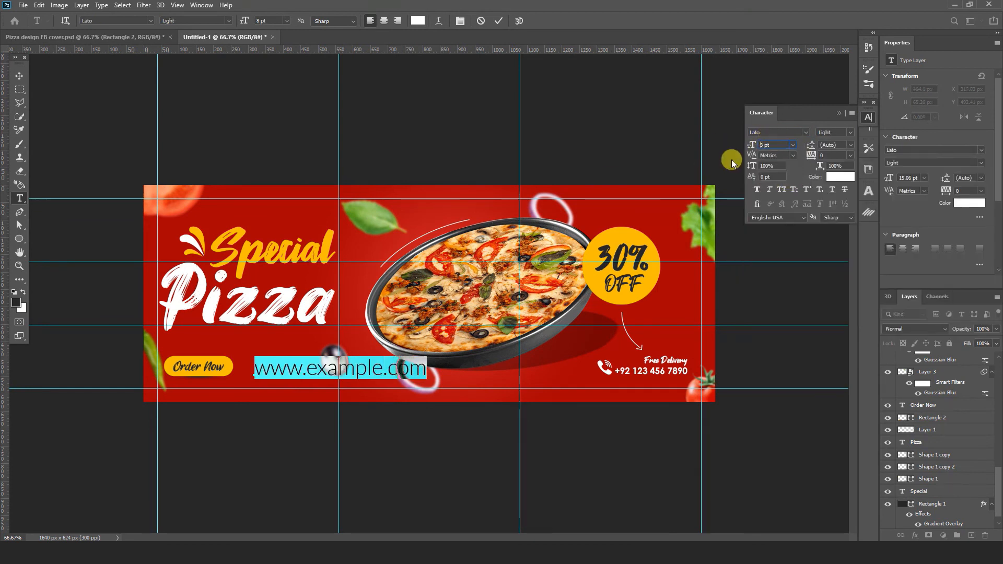
Move the web address directly below the Order Now button, in line with its left edge, and deselect it
click(18, 76)
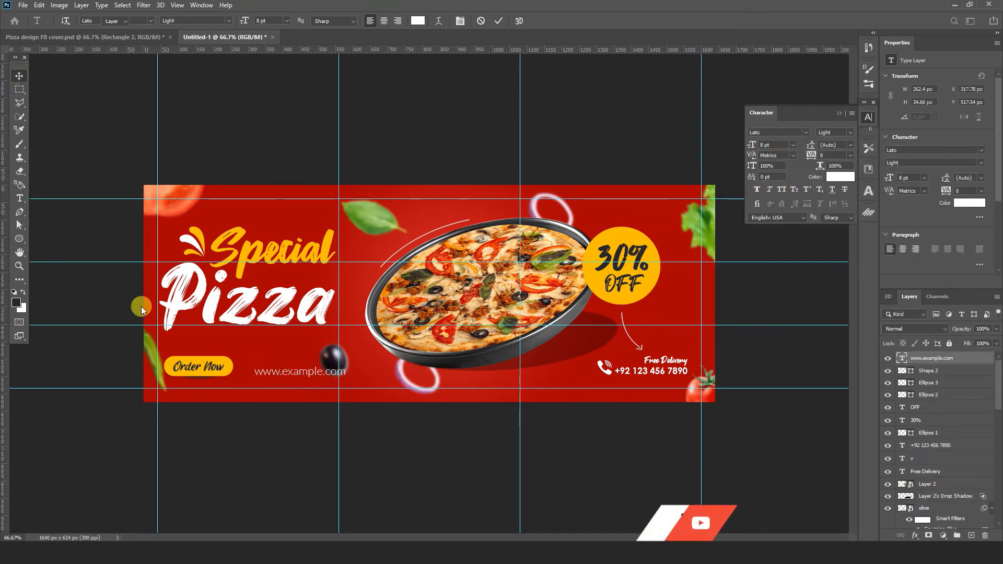
drag(312, 377, 221, 388)
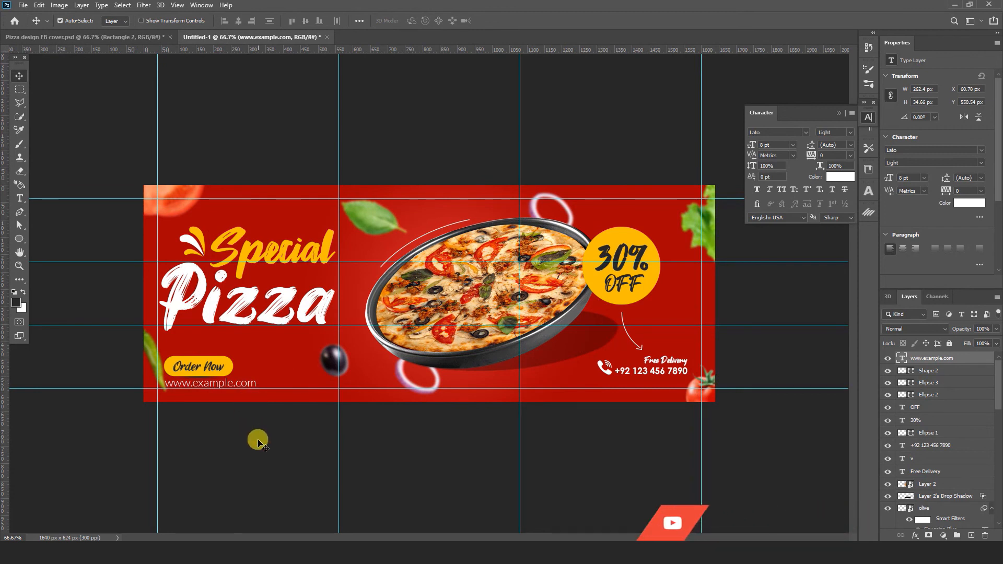
click(243, 415)
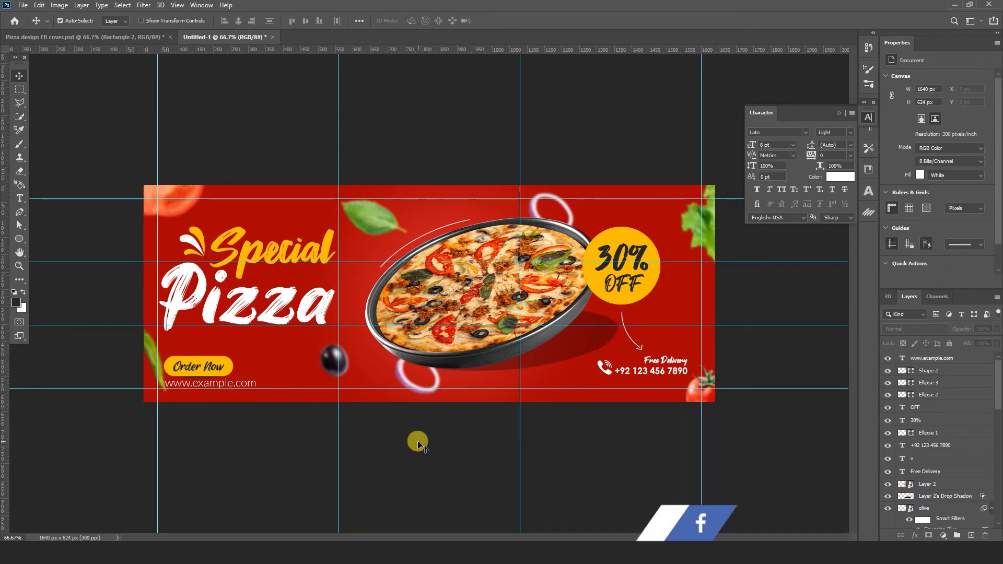
click(869, 116)
key(ctrl+plus)
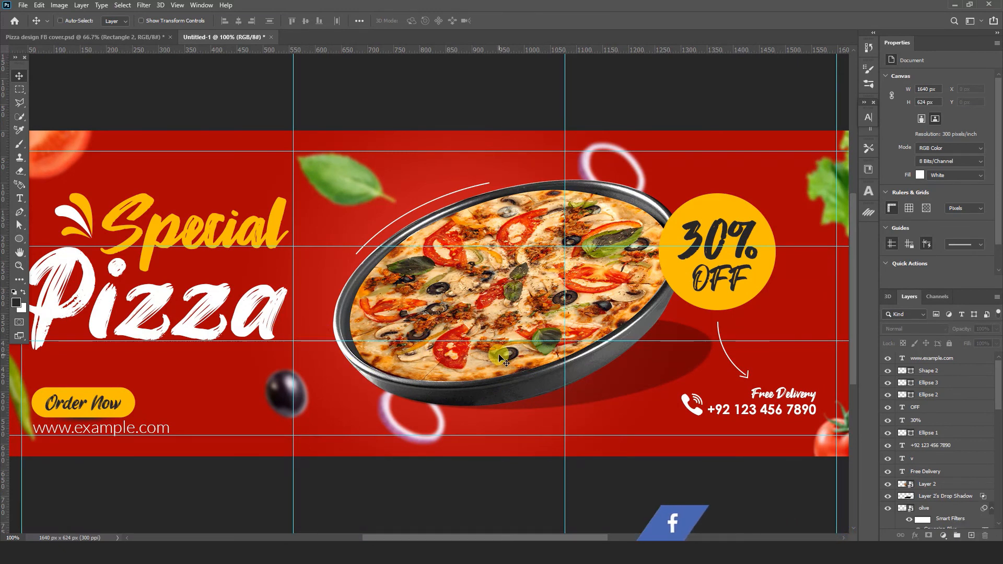
key(ctrl+minus)
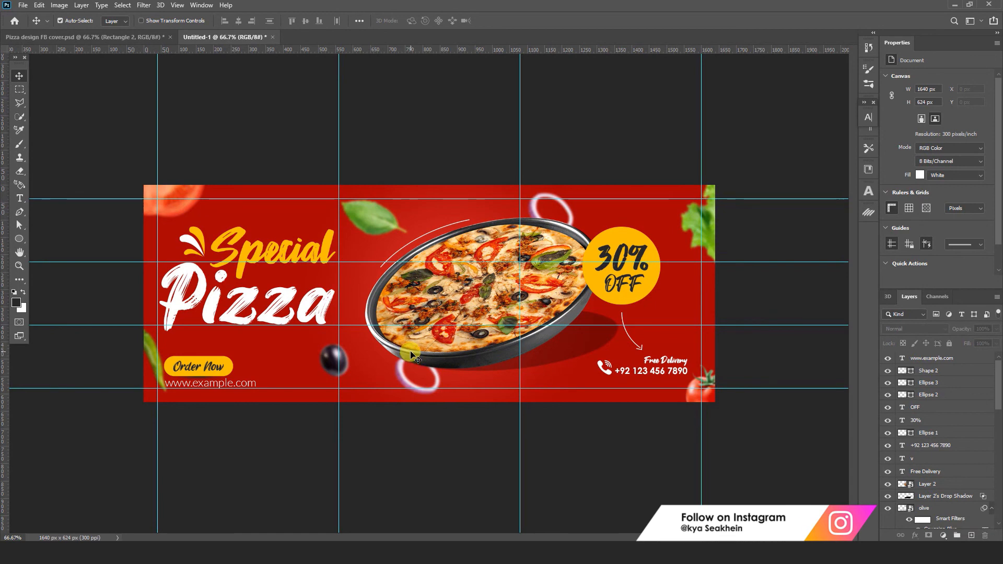
key(ctrl+plus)
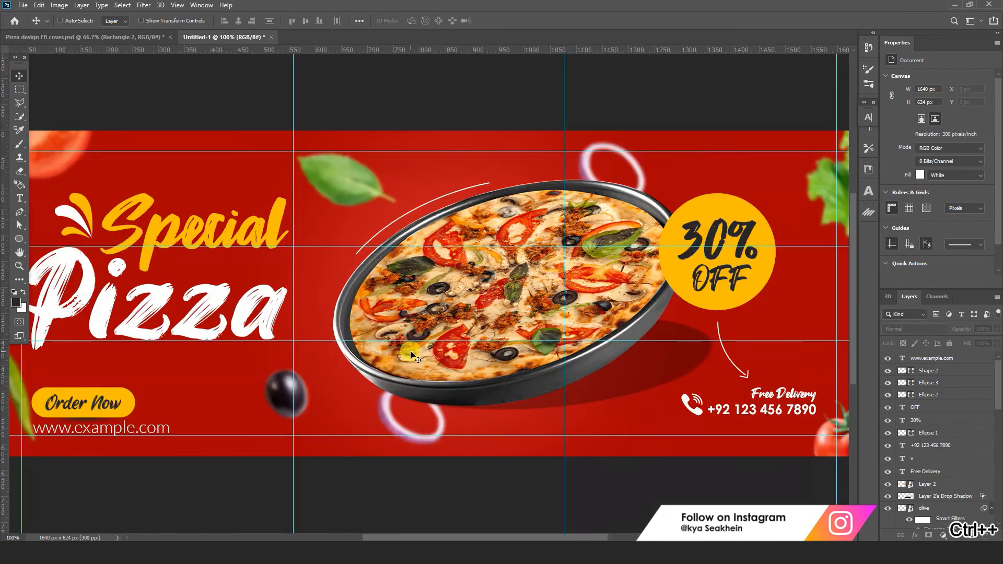